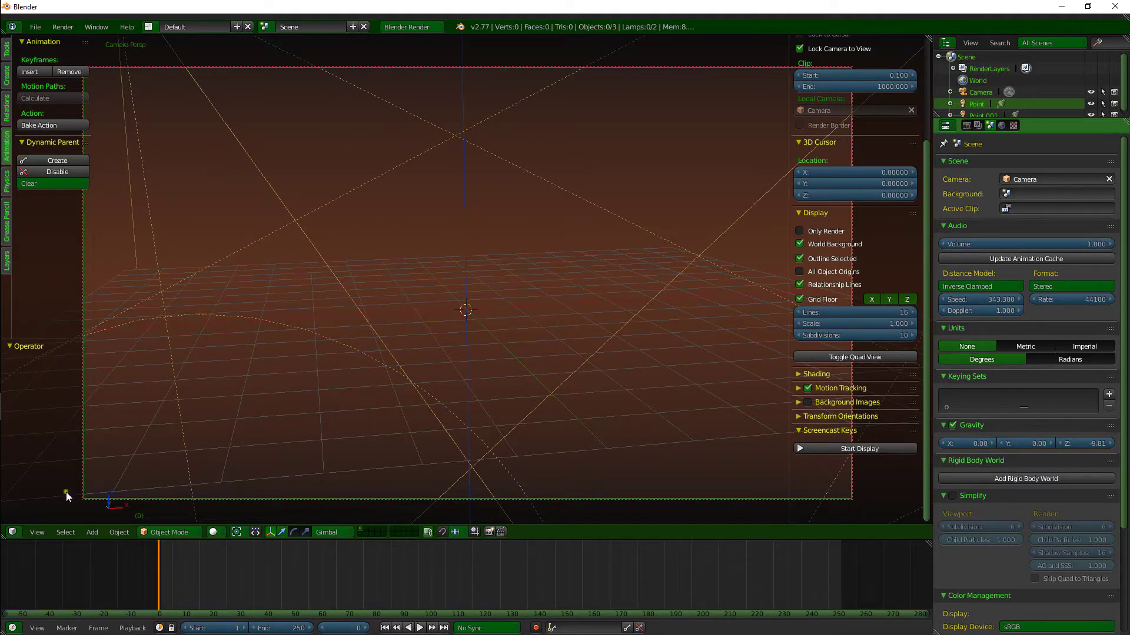
Step: Find the Sapling add-on in the user preferences by searching "sapling" and make sure it is enabled
click(12, 532)
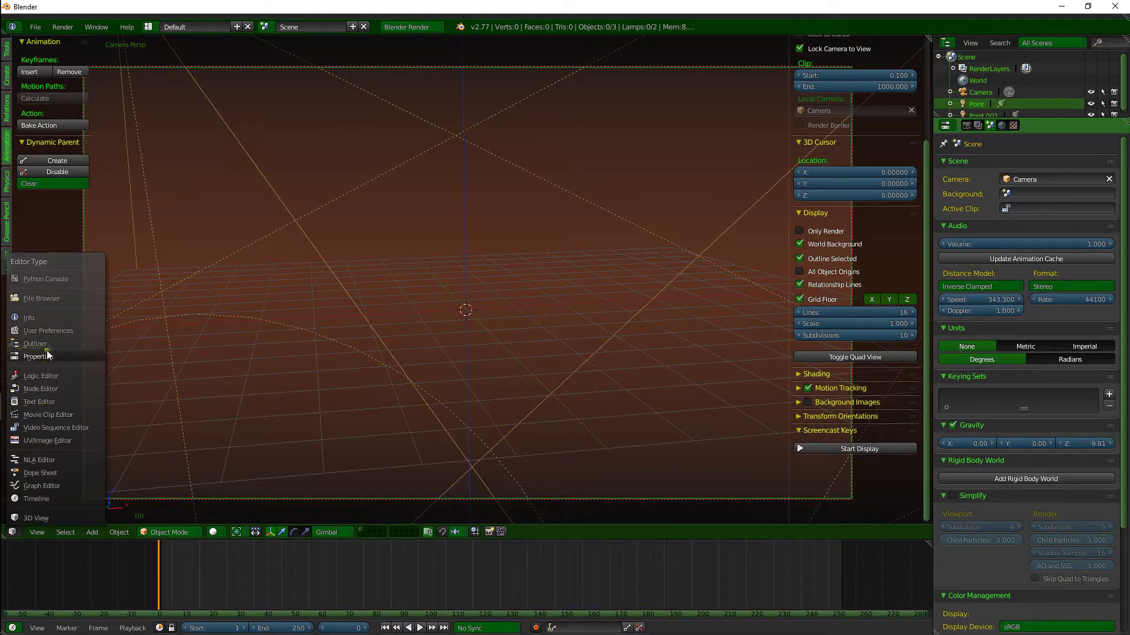
click(52, 332)
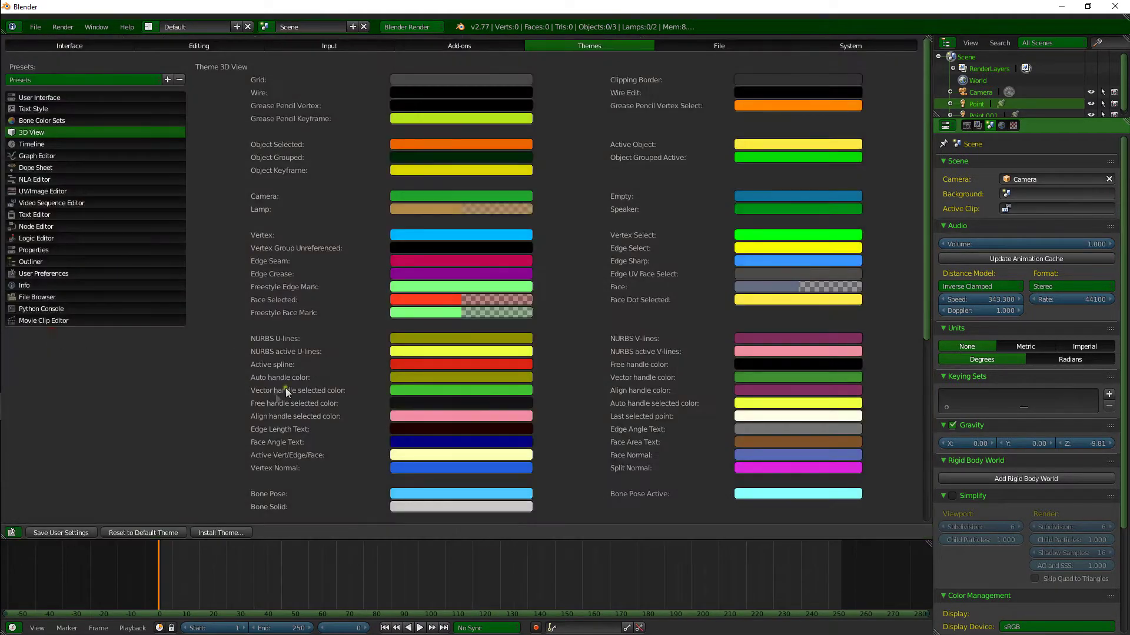
click(463, 44)
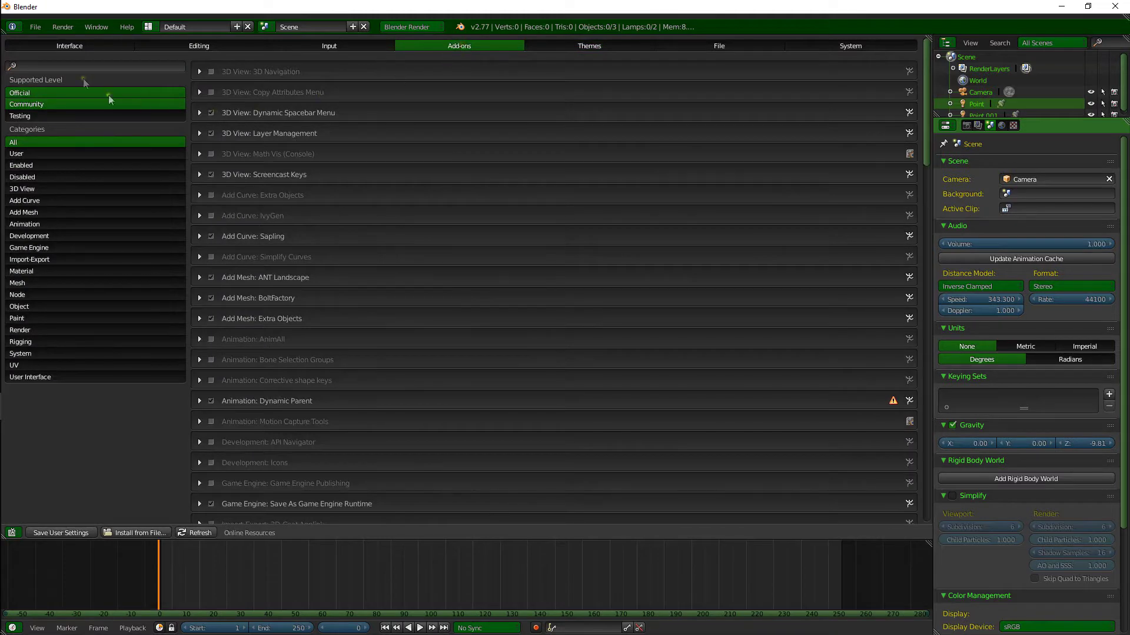
click(60, 65)
text(sapling)
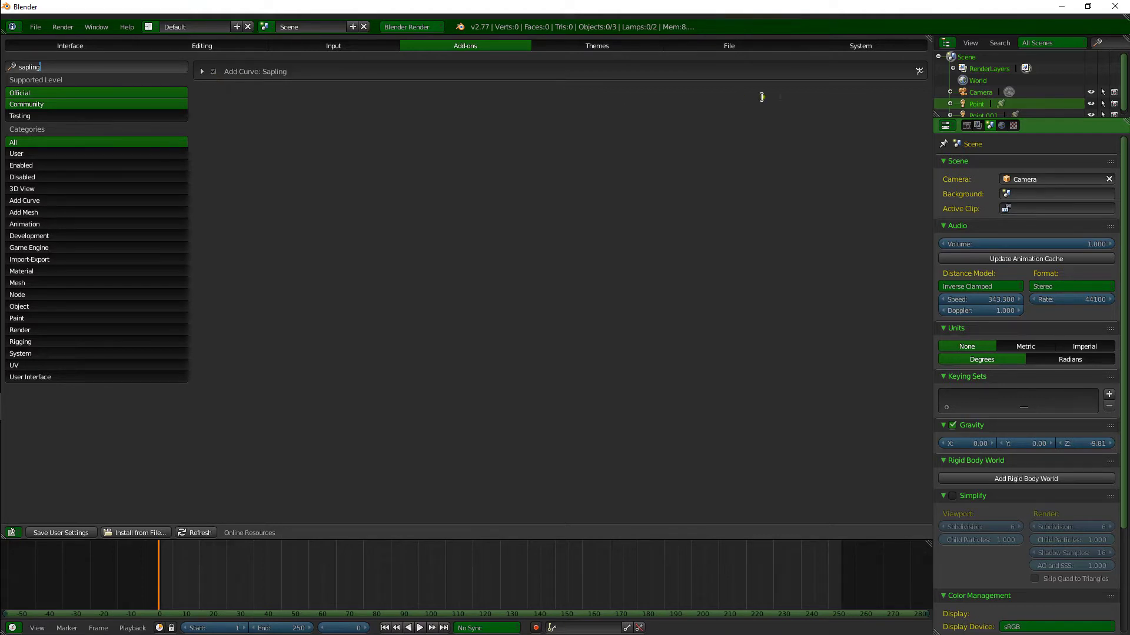
click(212, 72)
click(213, 72)
Step: Return the editor to the 3D View and save the current setup as the startup file
click(22, 533)
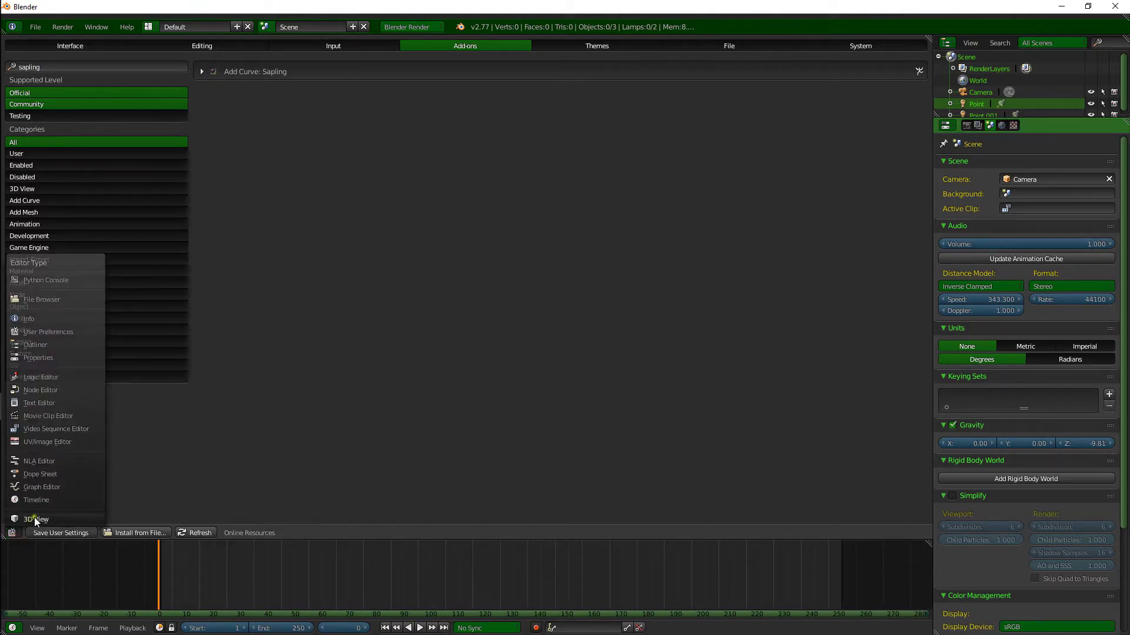
click(34, 517)
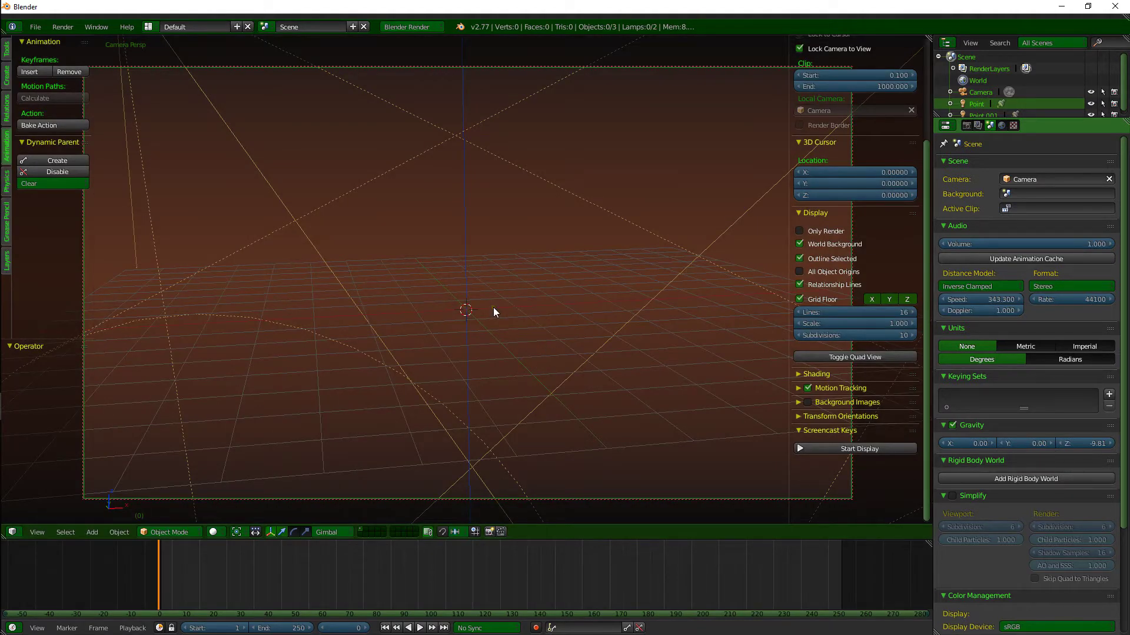
key(ctrl+u)
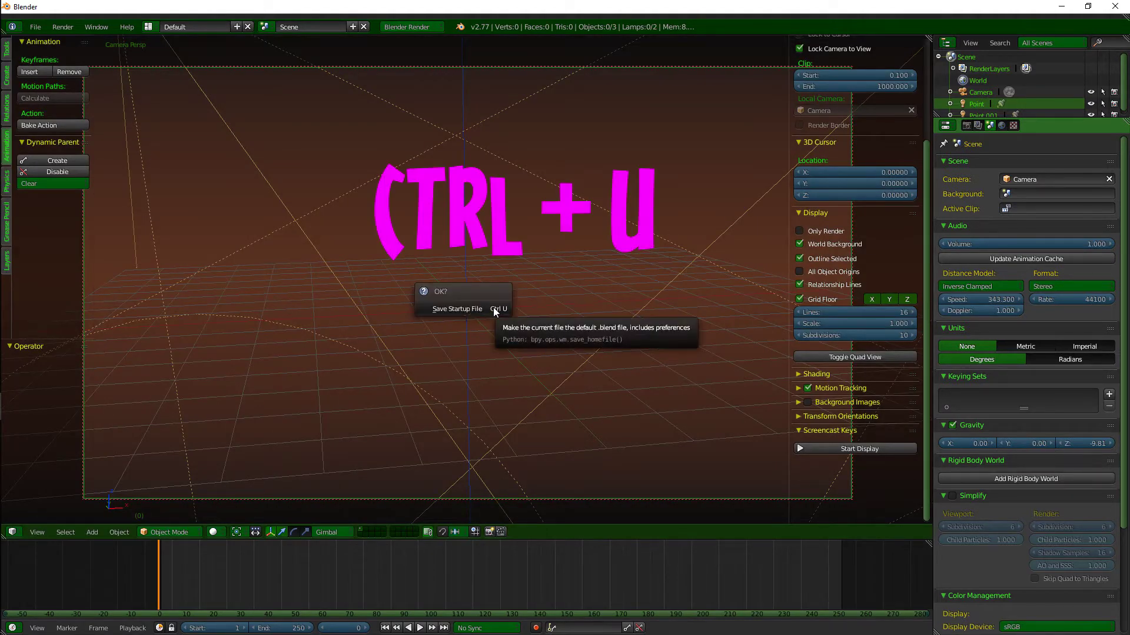
click(494, 310)
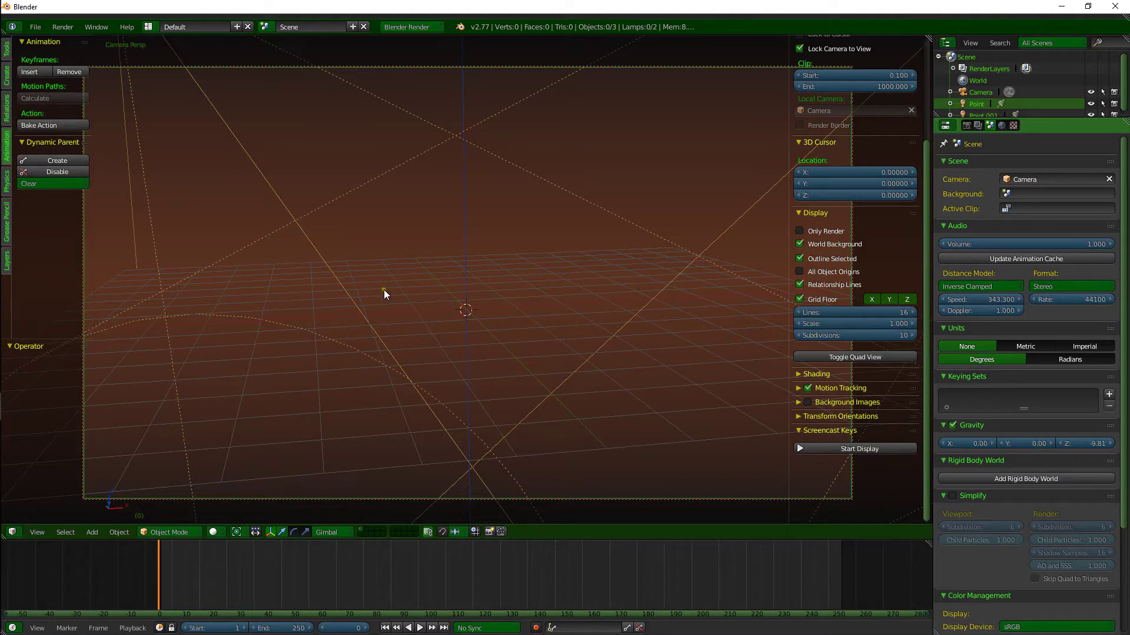
Step: Add a Sapling tree curve to the scene at the 3D cursor
key(space)
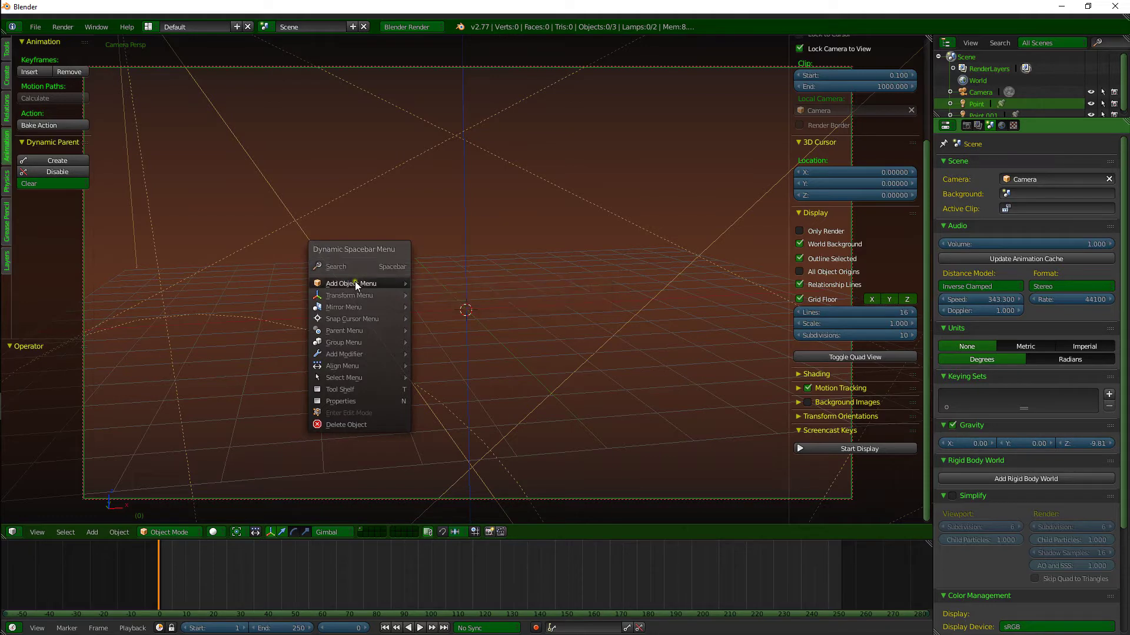
mouse_move(370, 285)
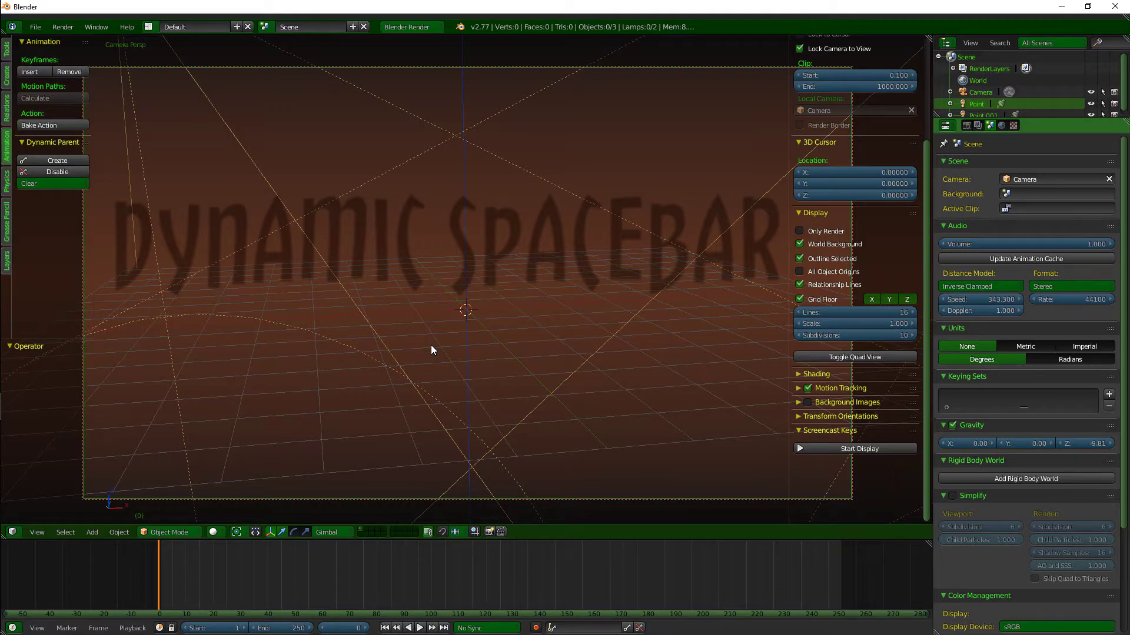
key(shift+a)
mouse_move(431, 346)
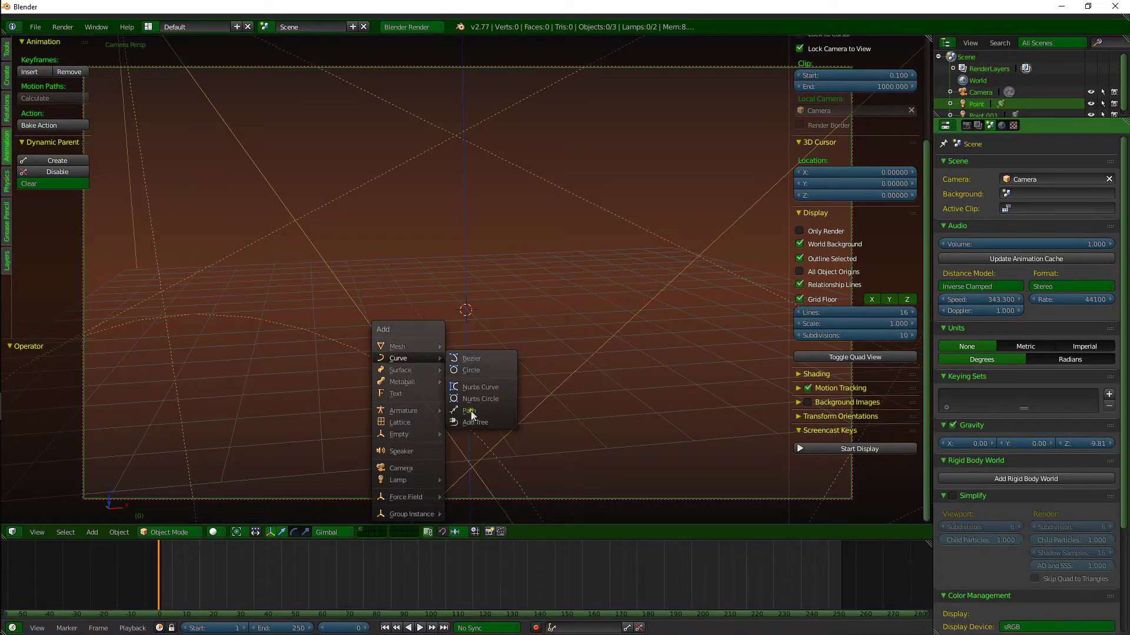
click(489, 422)
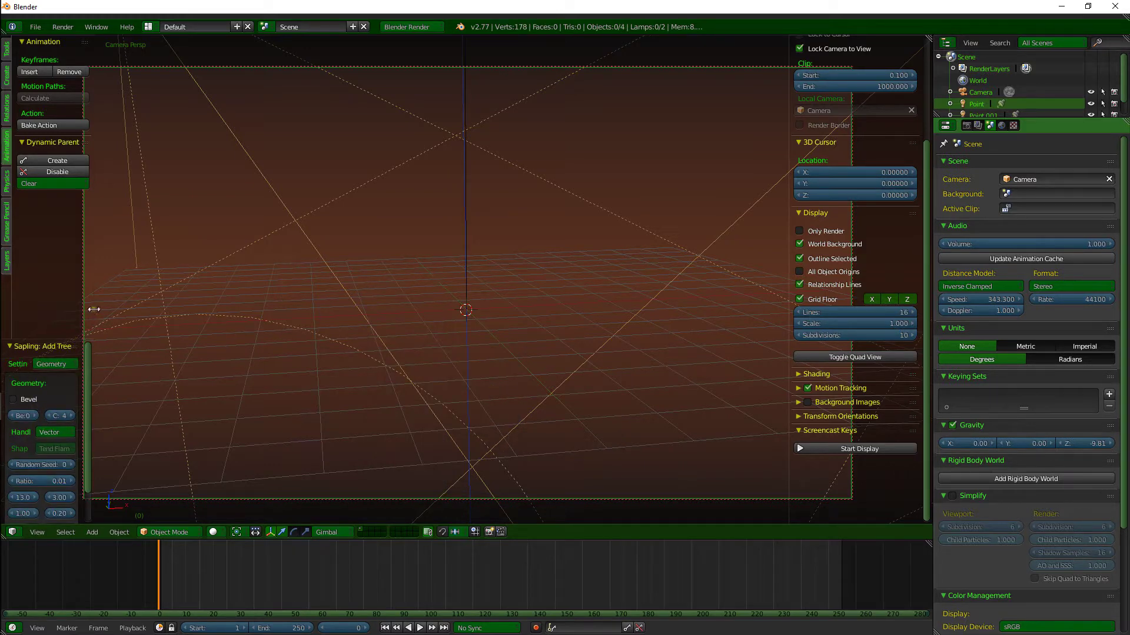
Step: Enlarge the area with the Sapling tree options in width and height so all Geometry settings are readable
drag(95, 309, 174, 316)
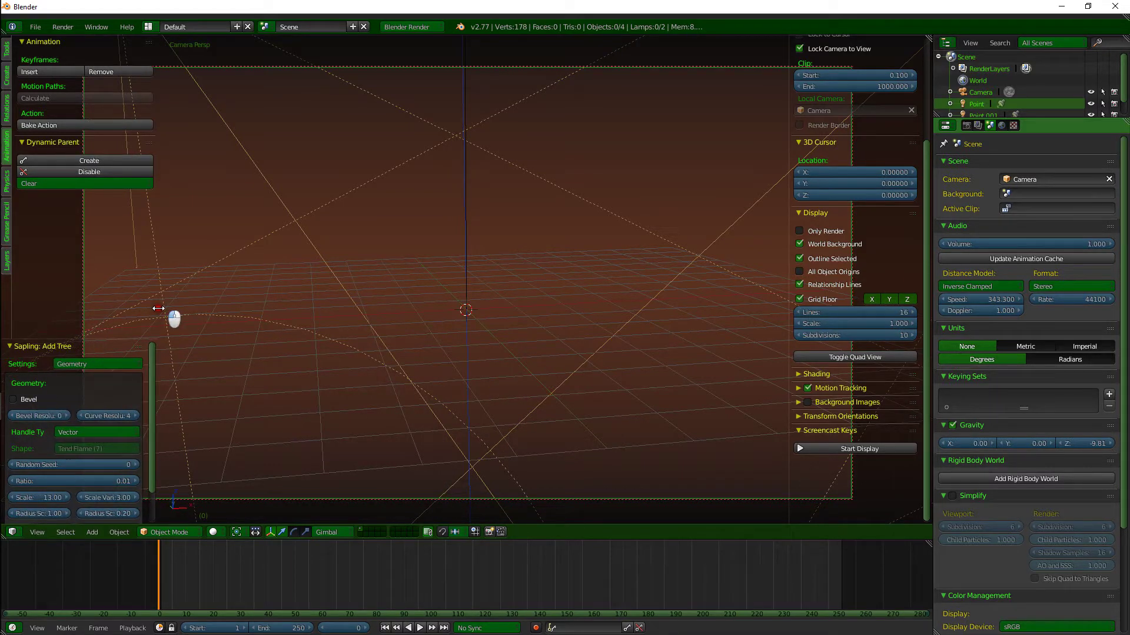
click(124, 342)
drag(122, 338, 124, 234)
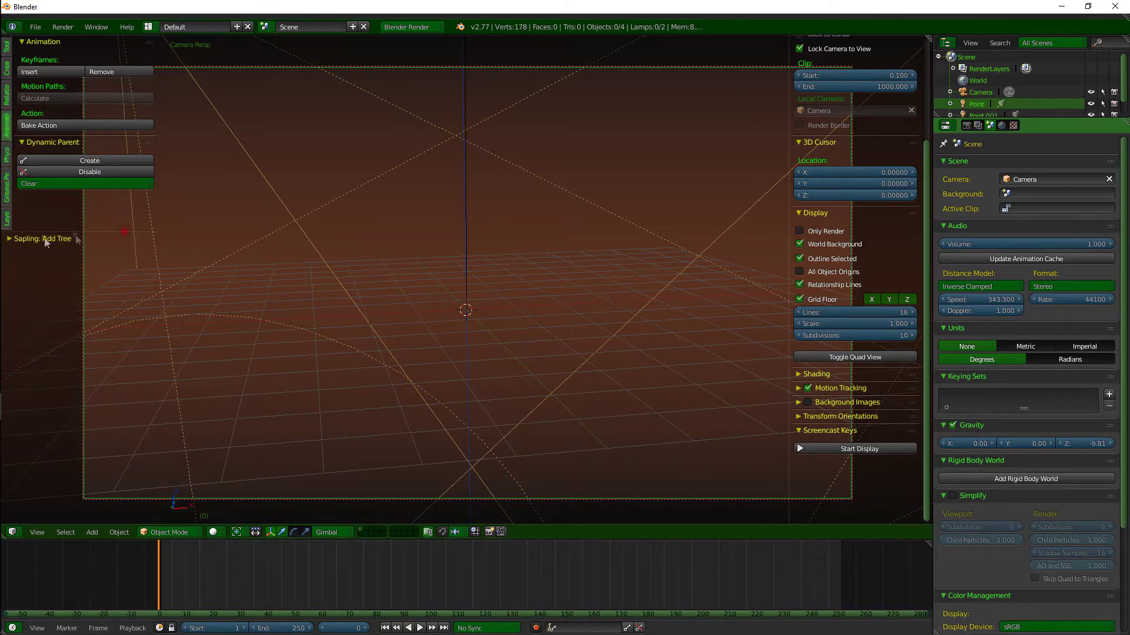
click(45, 238)
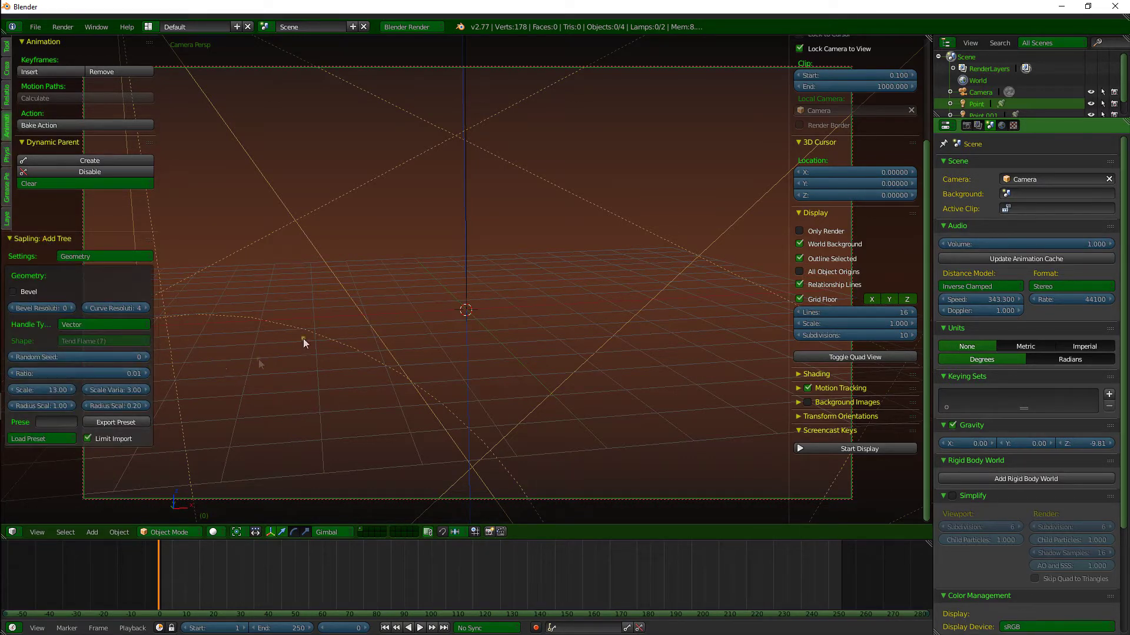
Step: Enable Bevel for the tree's geometry and leave the camera view so the whole tree can be inspected
scroll(492, 274, down, 5)
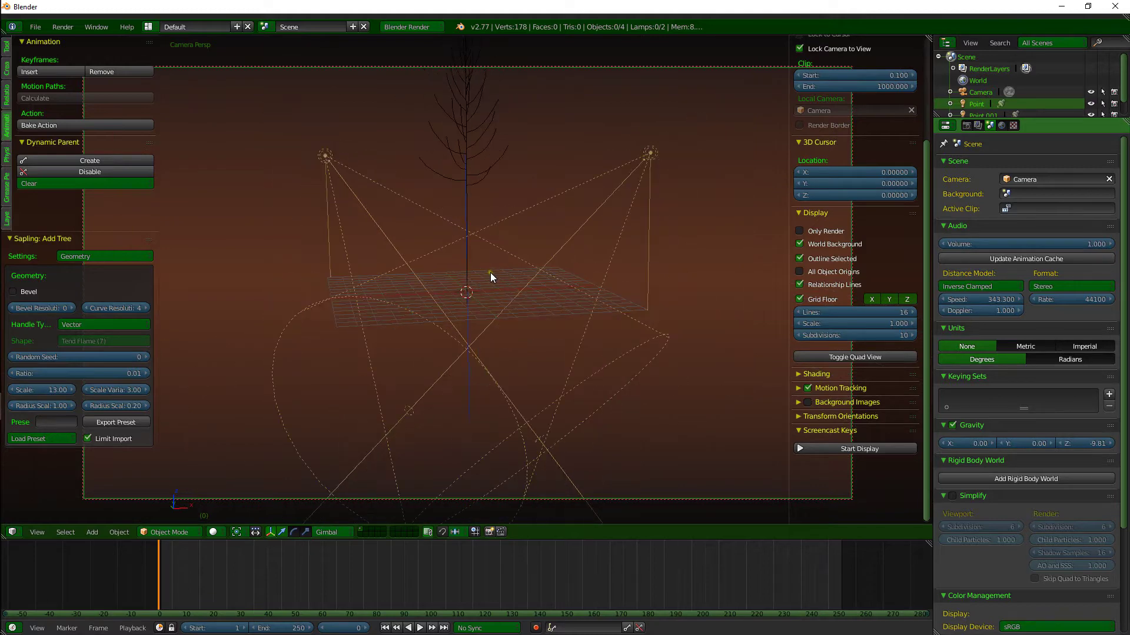
scroll(490, 272, up, 5)
middle_drag(486, 280, 484, 330)
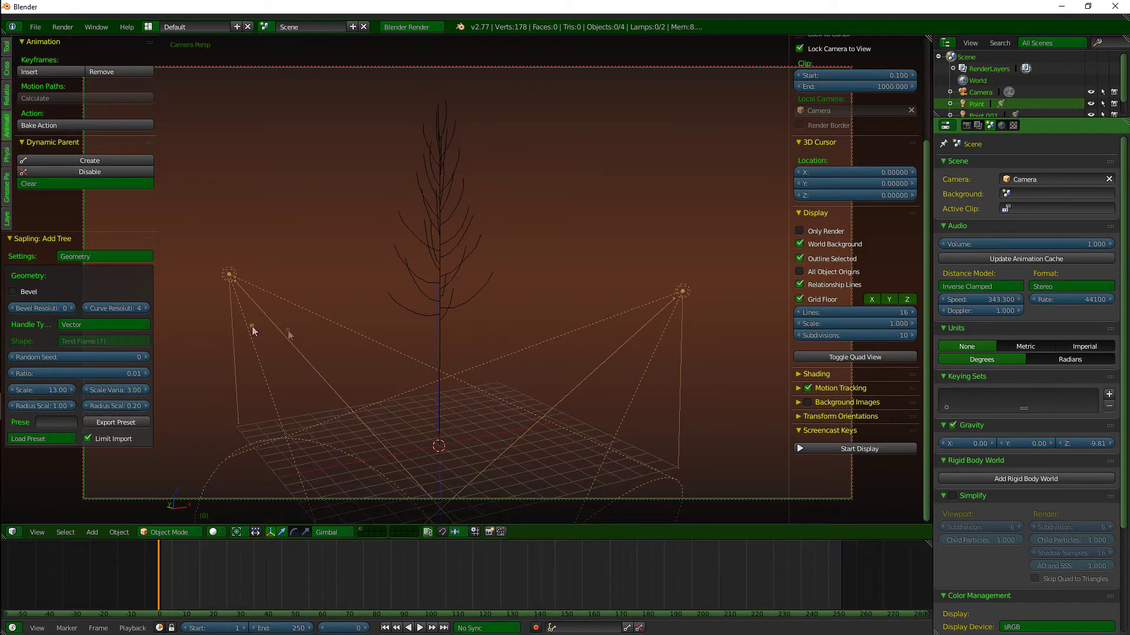
middle_drag(376, 250, 454, 294)
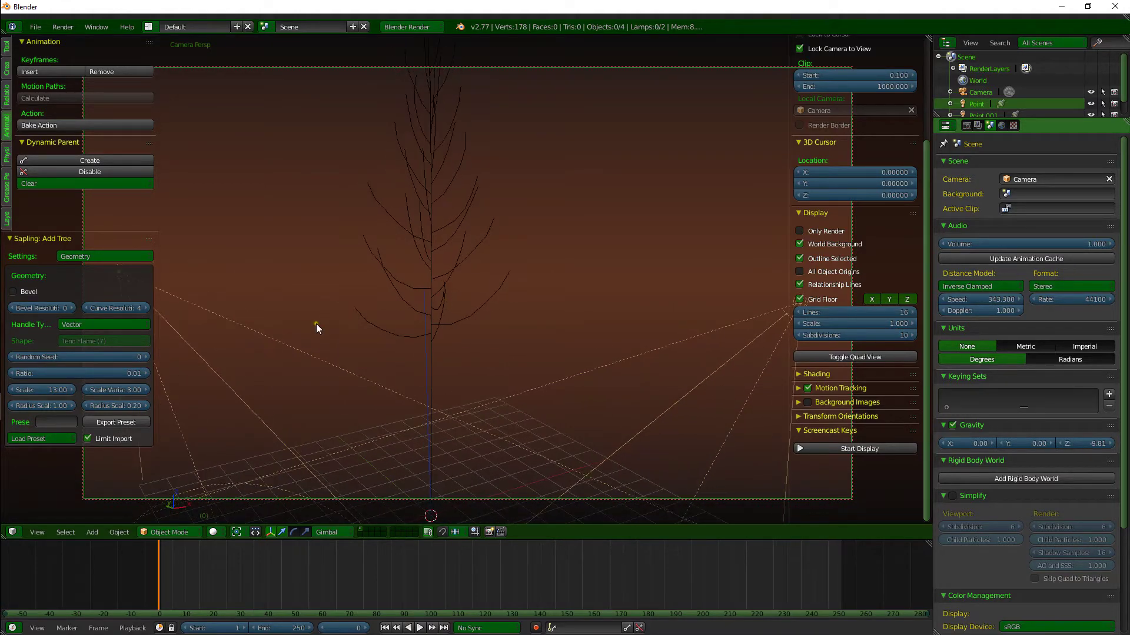
click(22, 292)
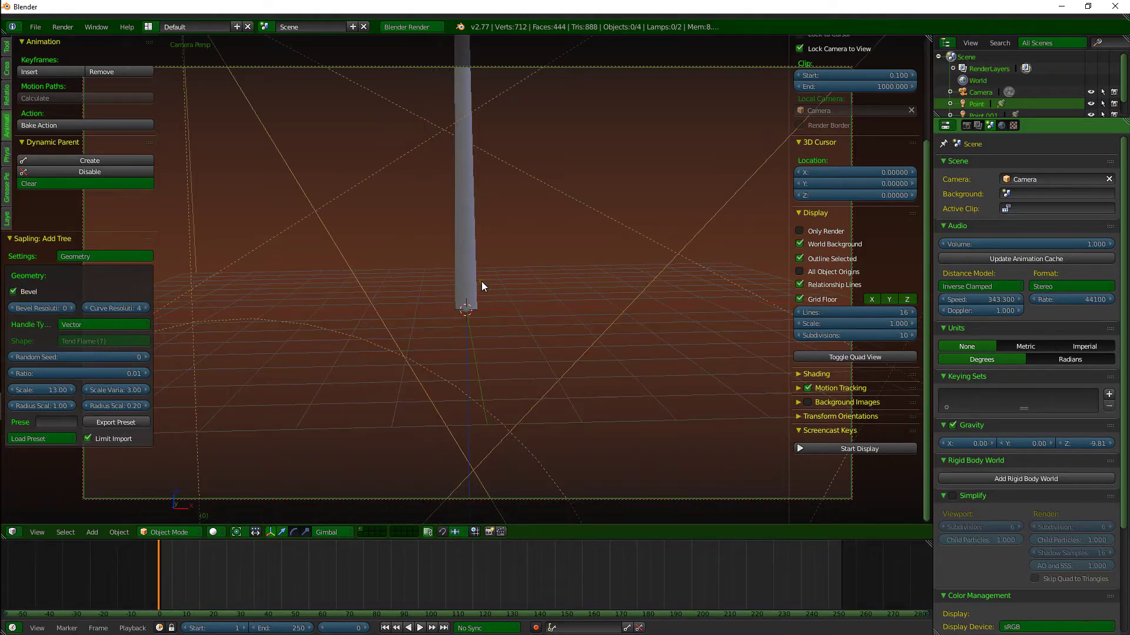
key(KP_0)
middle_drag(481, 285, 494, 305)
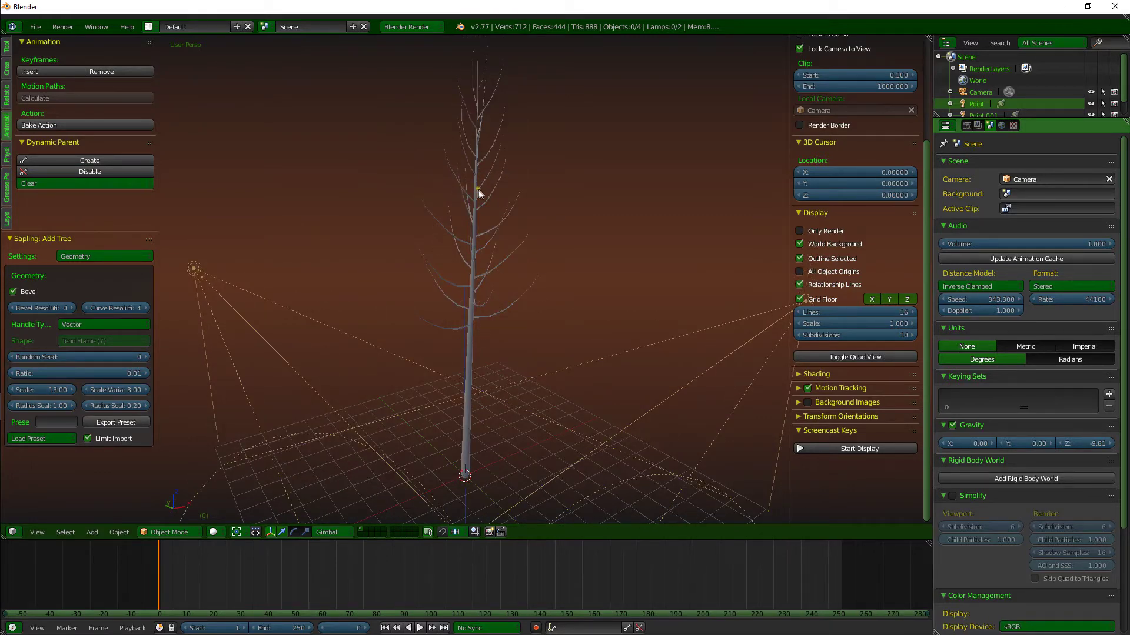
scroll(478, 189, up, 2)
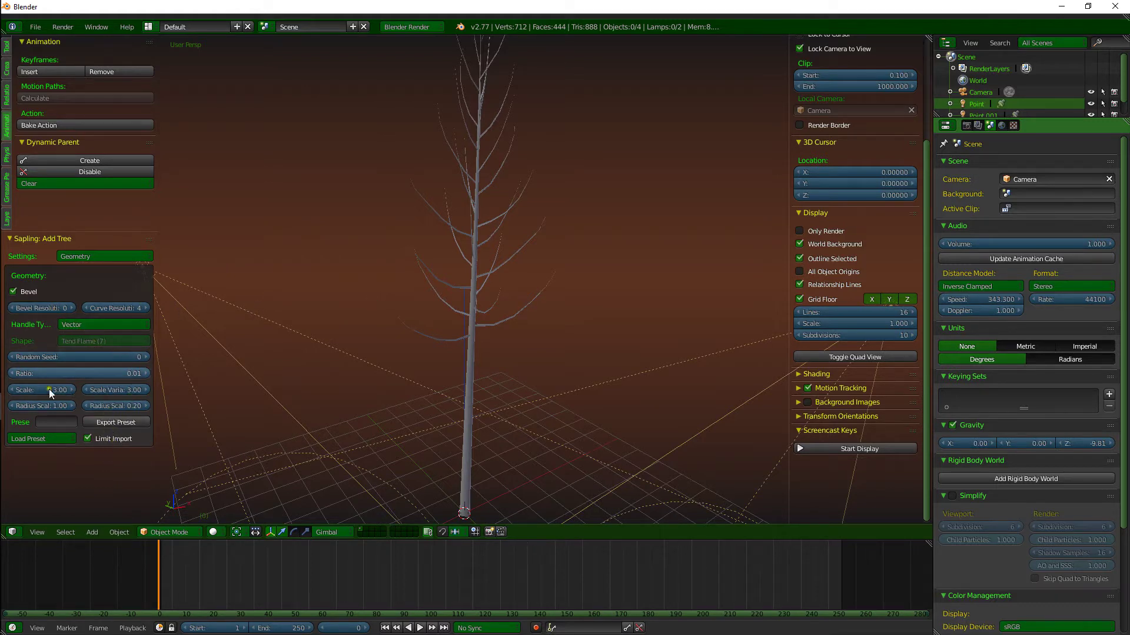
click(126, 255)
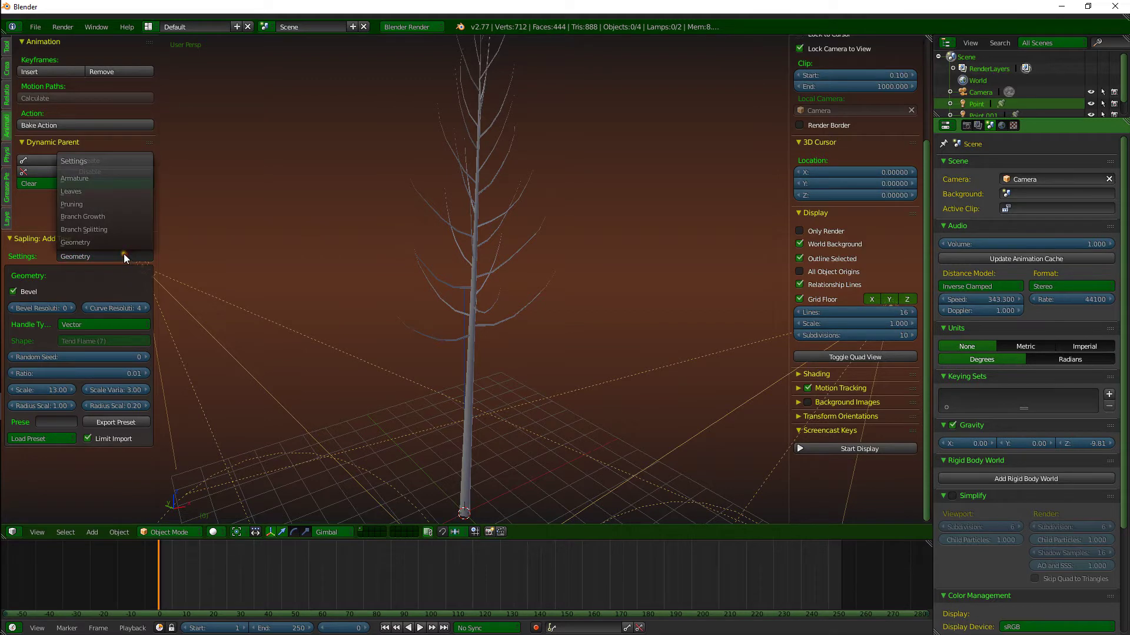
click(124, 253)
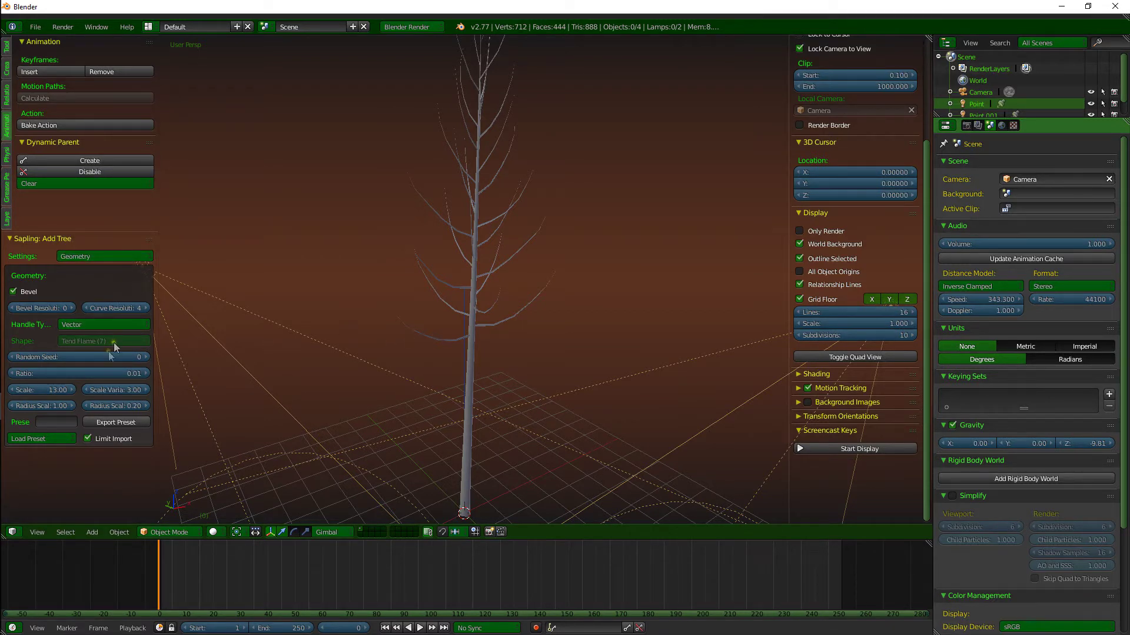
mouse_move(433, 328)
middle_down()
mouse_move(436, 317)
mouse_move(427, 322)
middle_up()
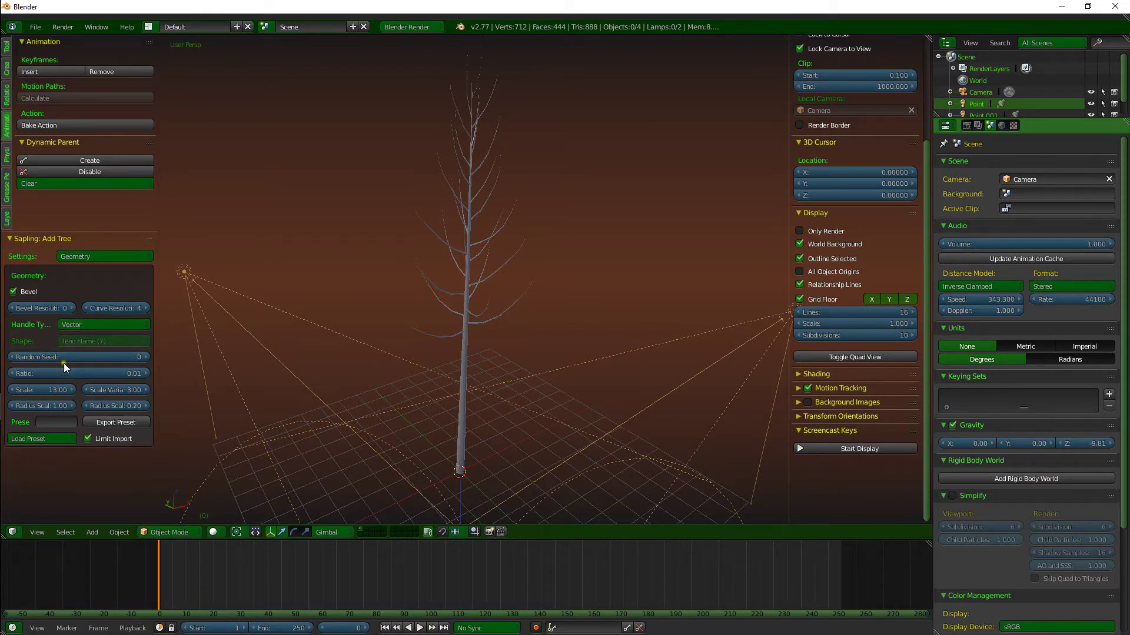
Step: Try out a range of different Random Seed values for the tree
click(144, 357)
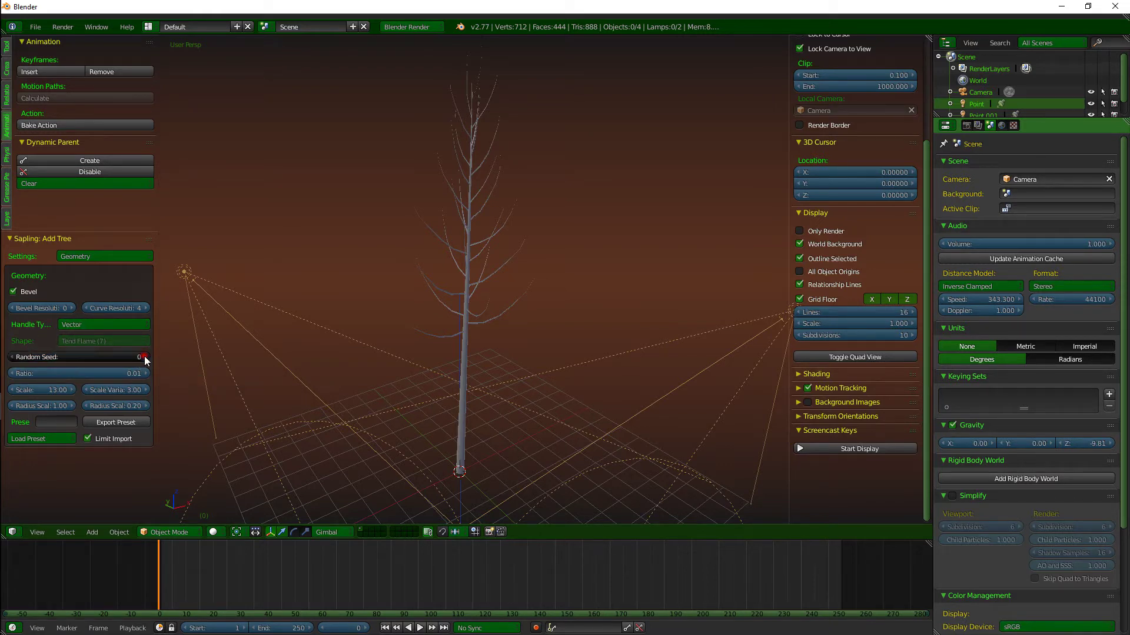
click(144, 357)
click(144, 358)
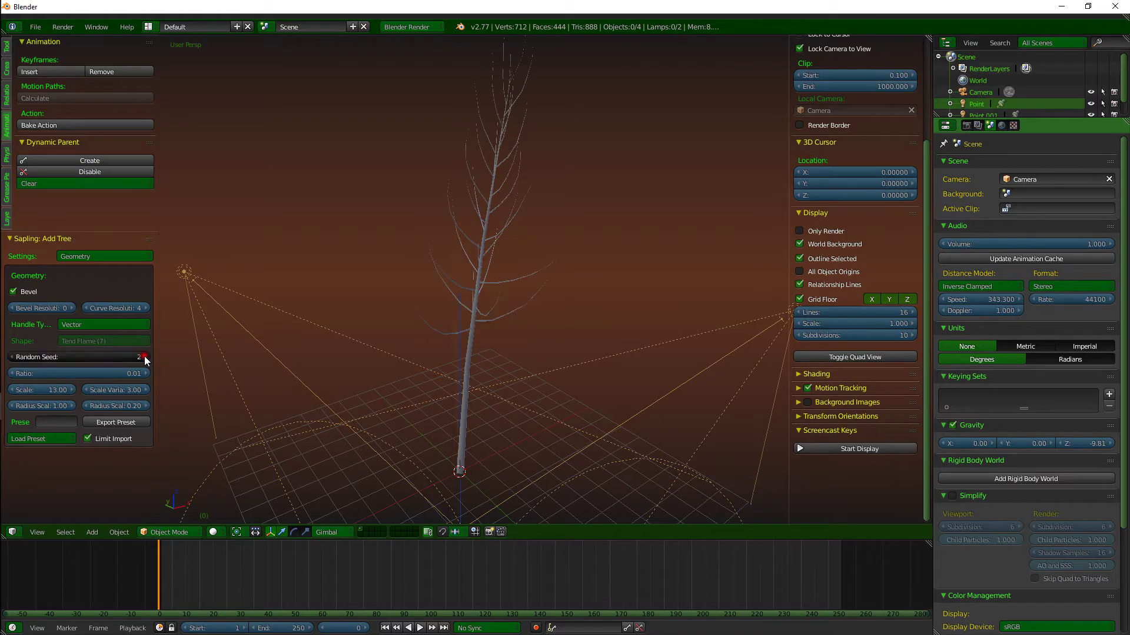
click(144, 357)
click(144, 358)
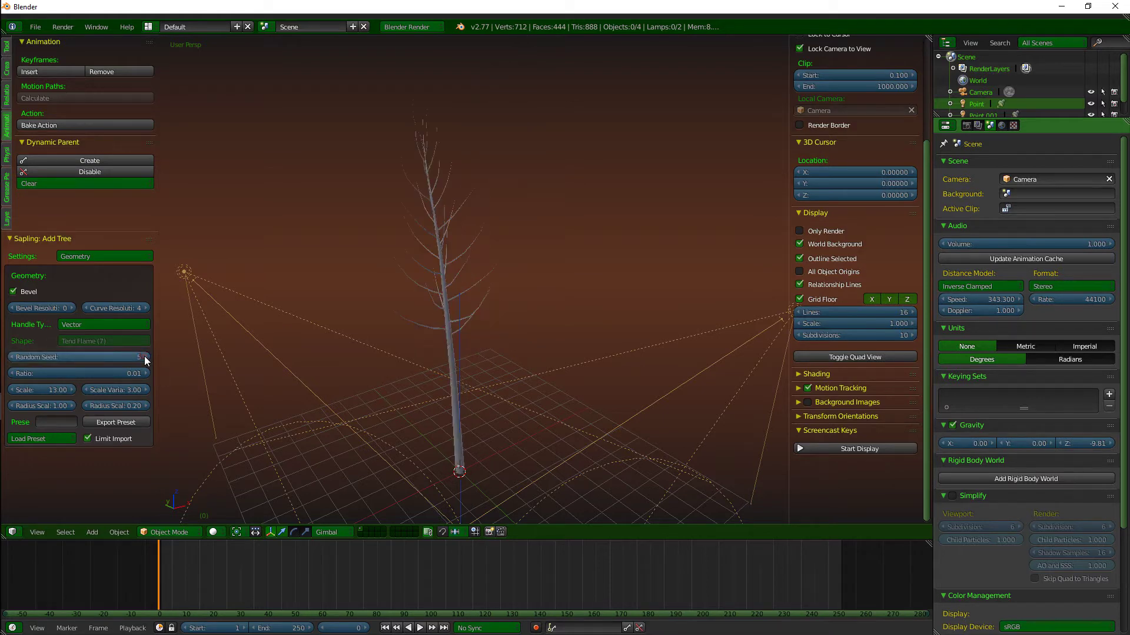
click(144, 357)
click(144, 358)
click(144, 357)
mouse_move(143, 355)
mouse_down()
mouse_move(86, 355)
mouse_move(147, 358)
mouse_up()
ctrl+scroll(146, 358, down, 2)
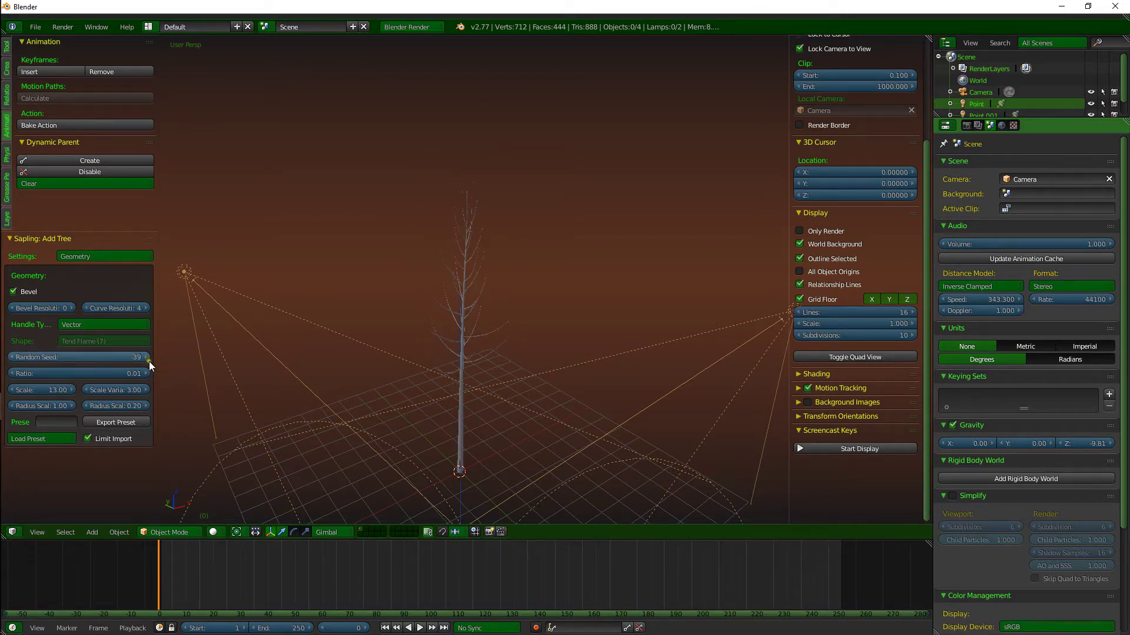
Step: Try scaling the tree down to 7.93 and 5.47, and undo the change
click(55, 390)
drag(55, 390, 1099, 400)
shift+middle_drag(412, 377, 388, 251)
scroll(386, 239, up, 4)
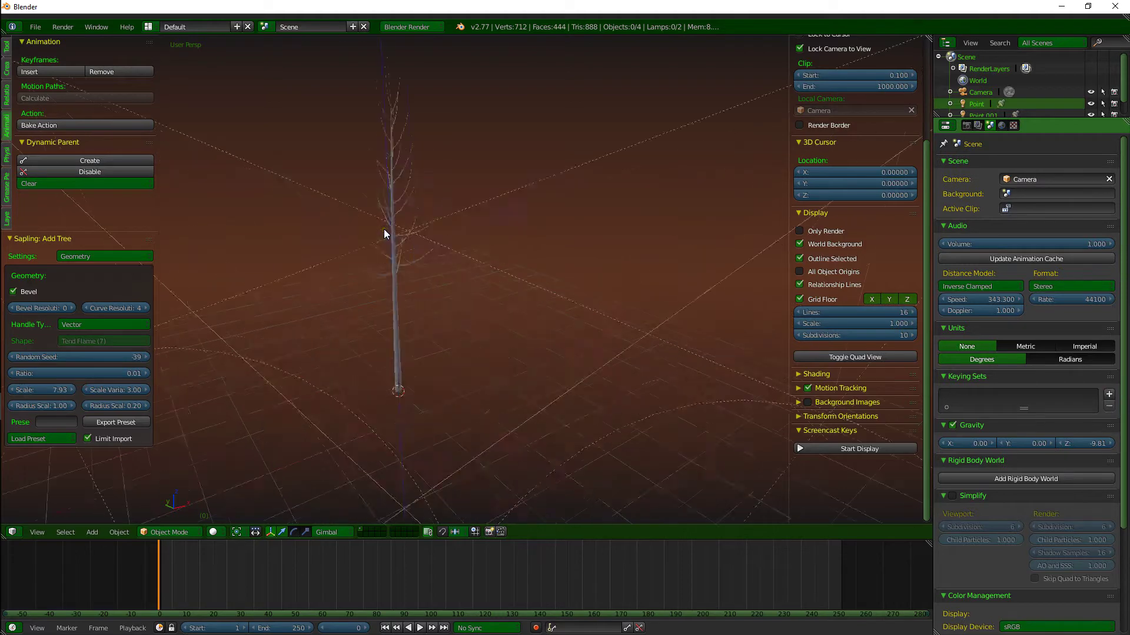
scroll(419, 252, up, 1)
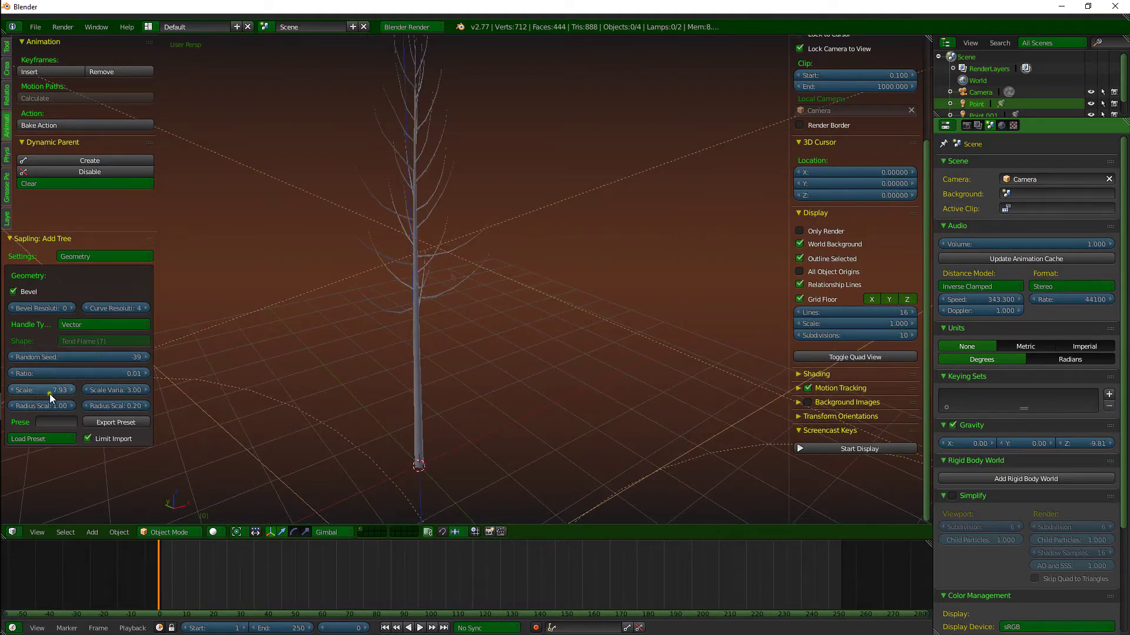
drag(50, 393, 1121, 394)
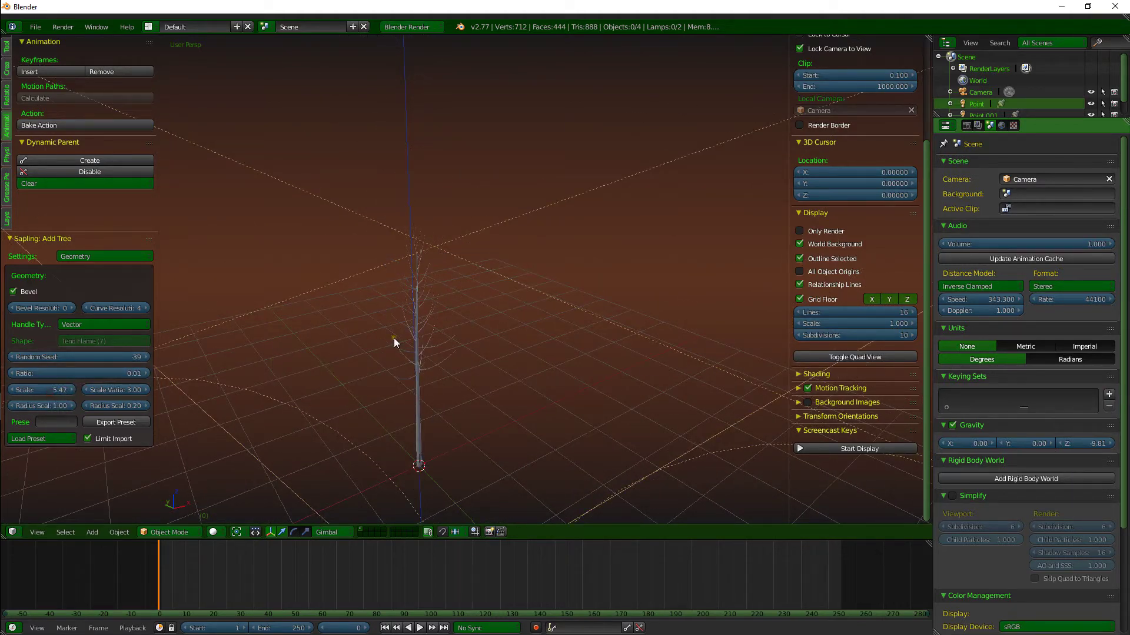
middle_drag(394, 338, 394, 338)
key(ctrl+z)
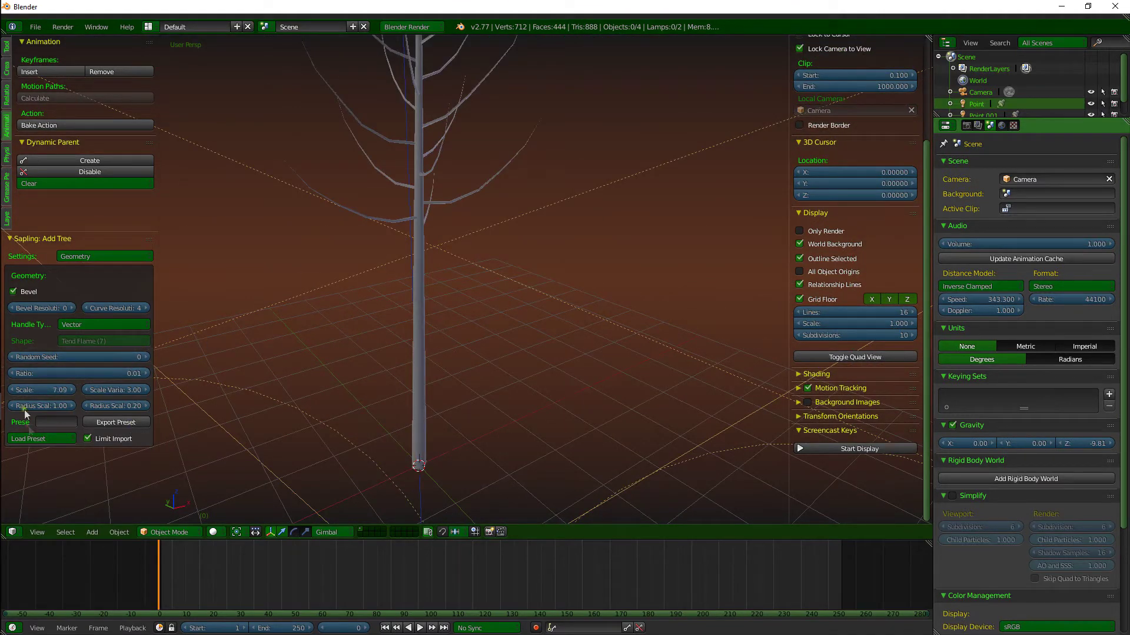
Step: Set the tree's Scale to 3.73 and show its Branch Splitting settings
drag(48, 389, 34, 389)
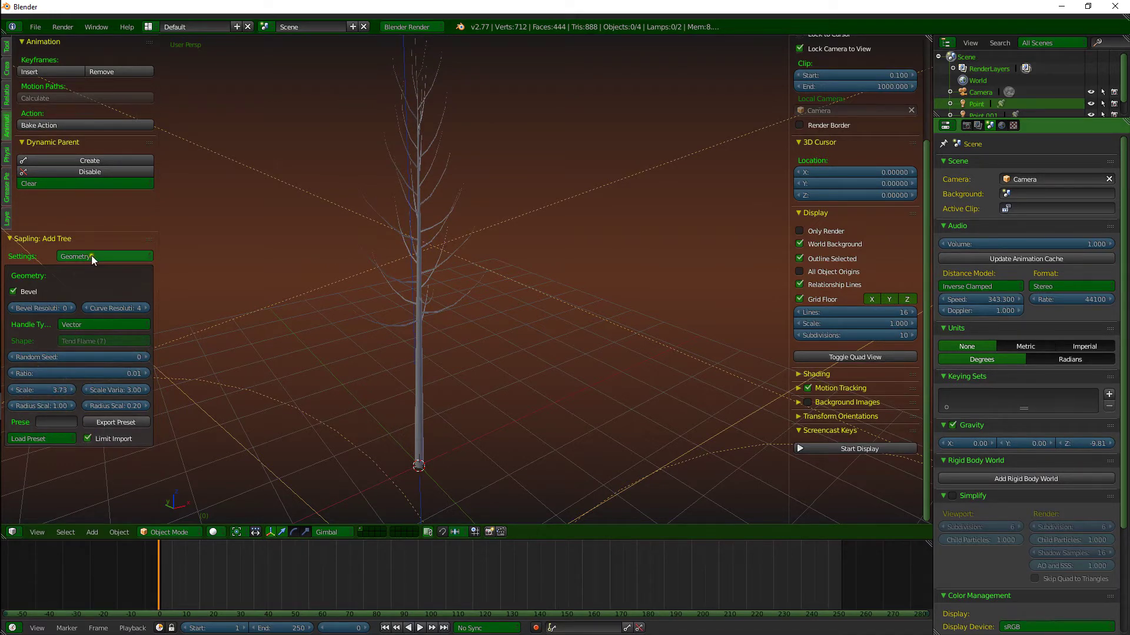
click(72, 257)
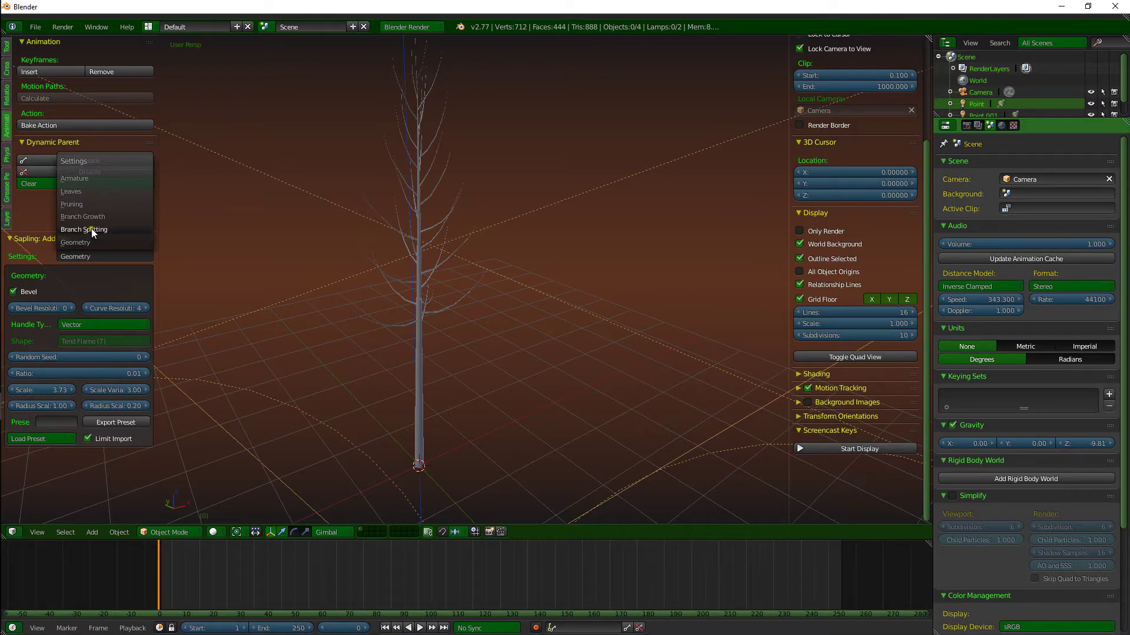
click(92, 230)
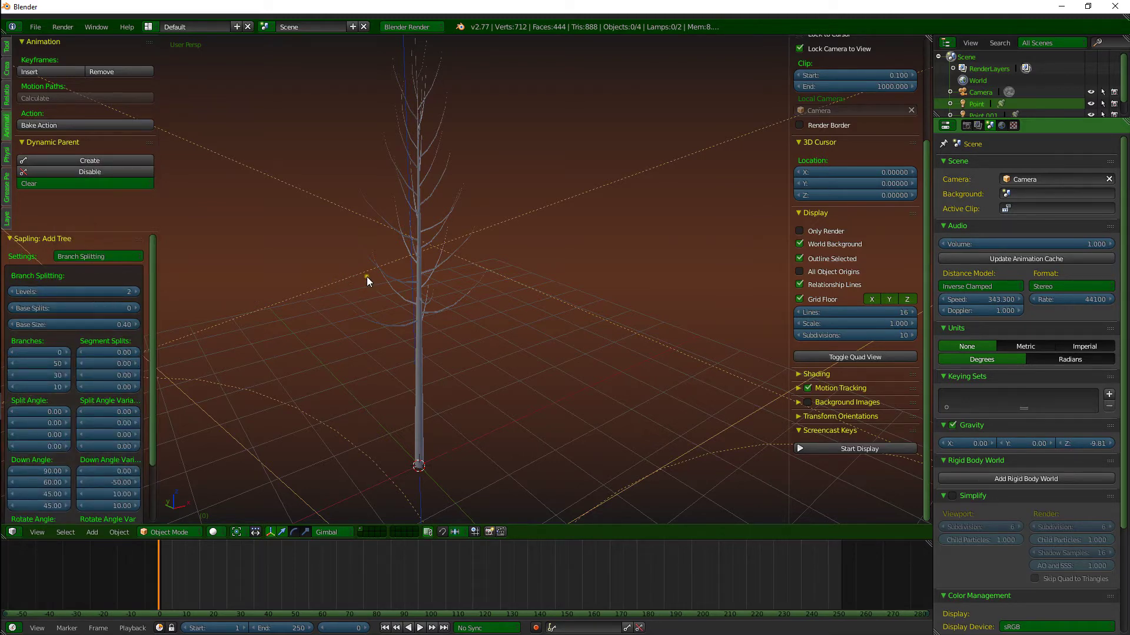
Step: Compare the tree at branch Levels 1, 2 and 3, ending with Levels set to 3
middle_drag(366, 276, 411, 373)
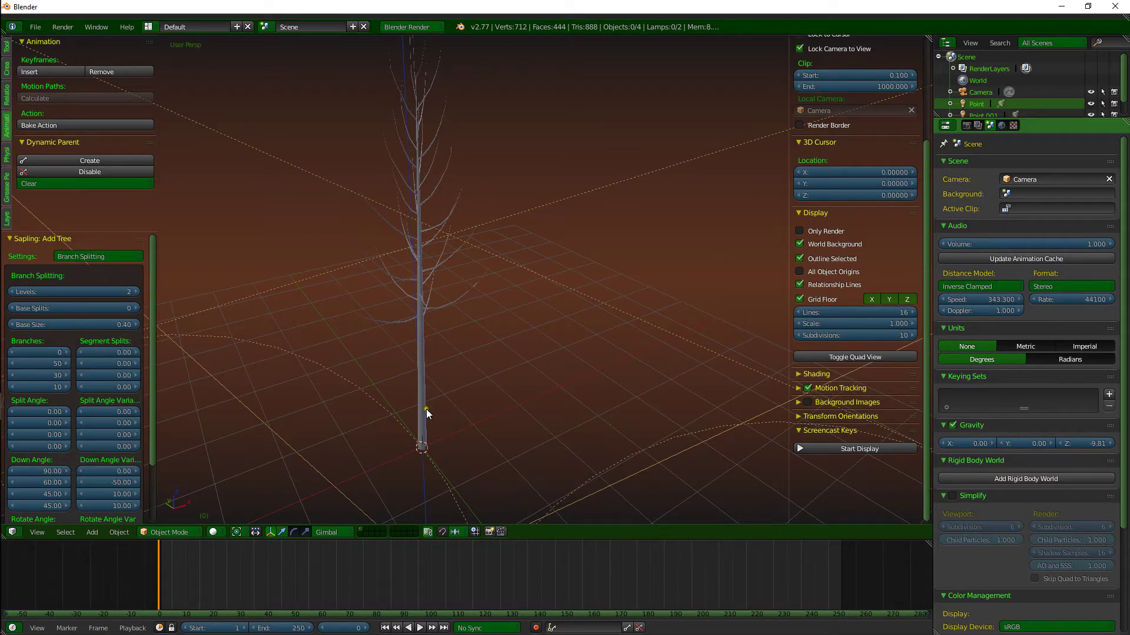
click(14, 292)
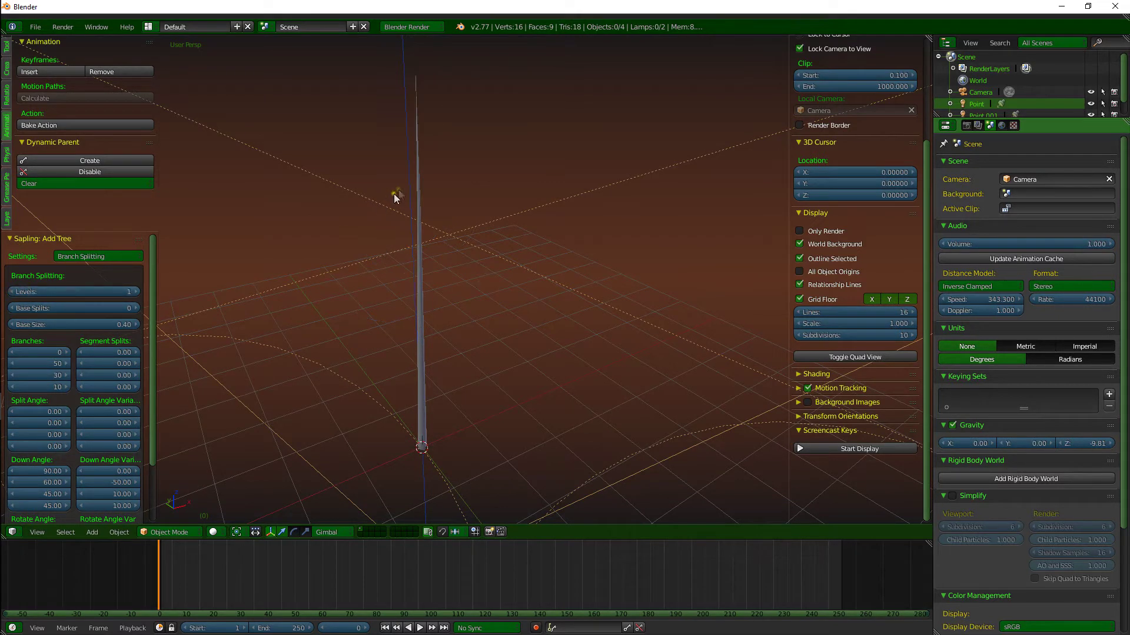
mouse_move(434, 298)
middle_down()
mouse_move(521, 304)
mouse_move(422, 303)
mouse_move(450, 302)
middle_up()
click(137, 290)
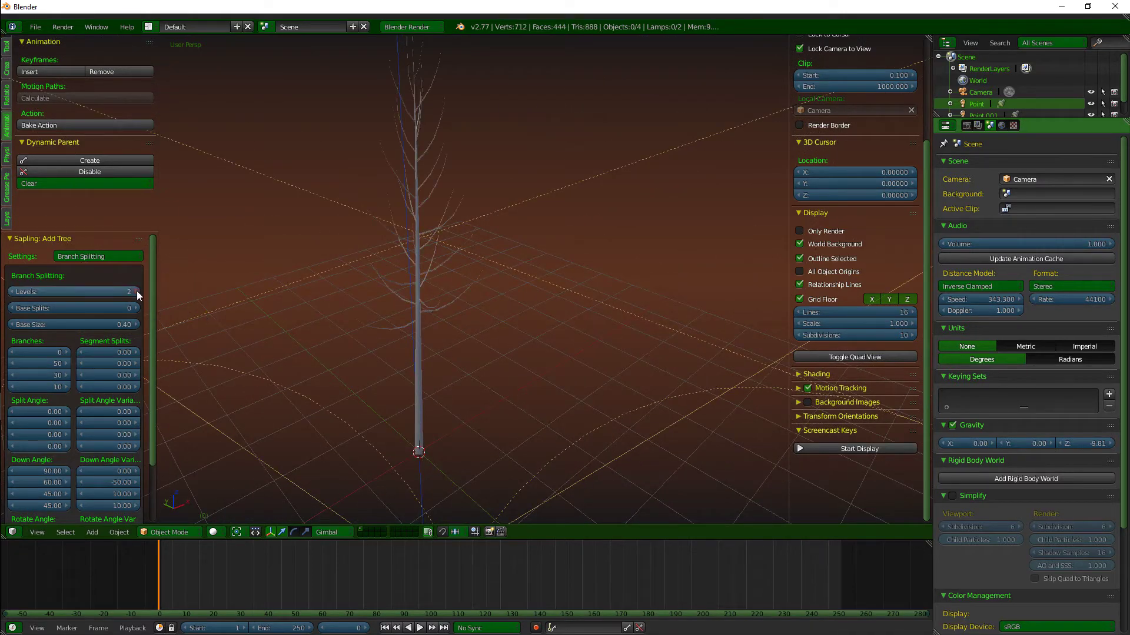
click(137, 291)
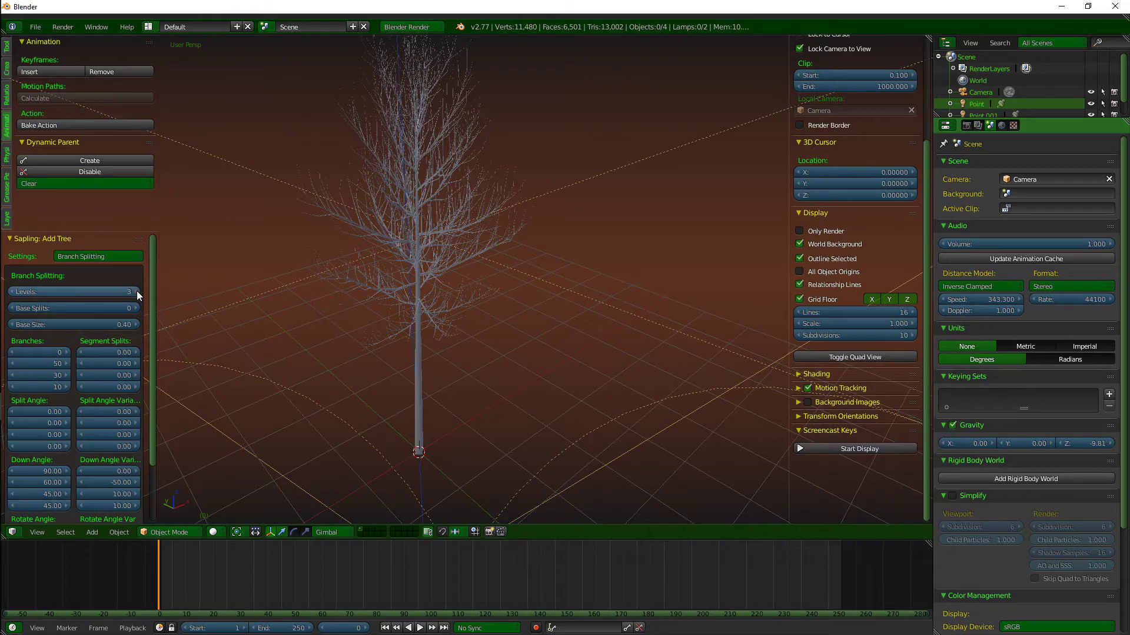
middle_drag(391, 281, 391, 419)
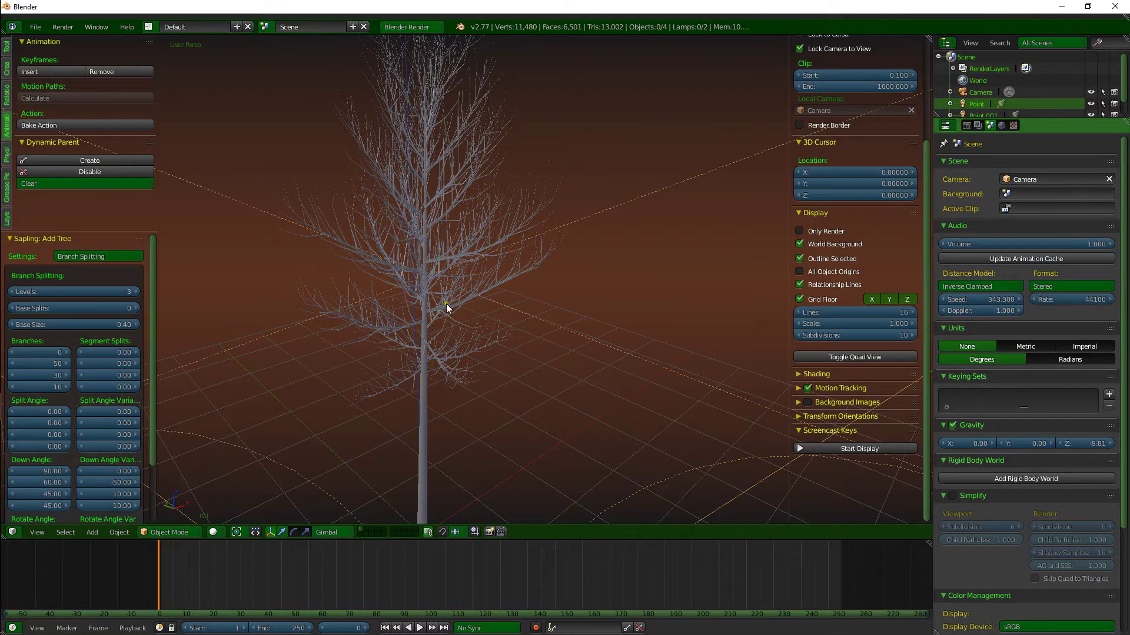
click(12, 291)
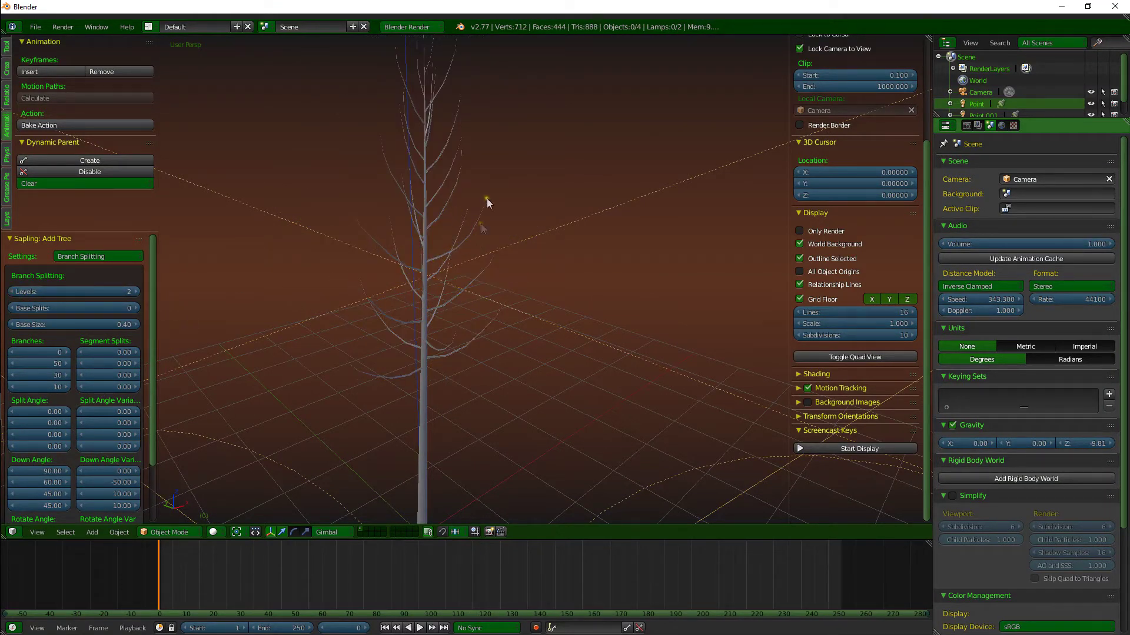
click(136, 291)
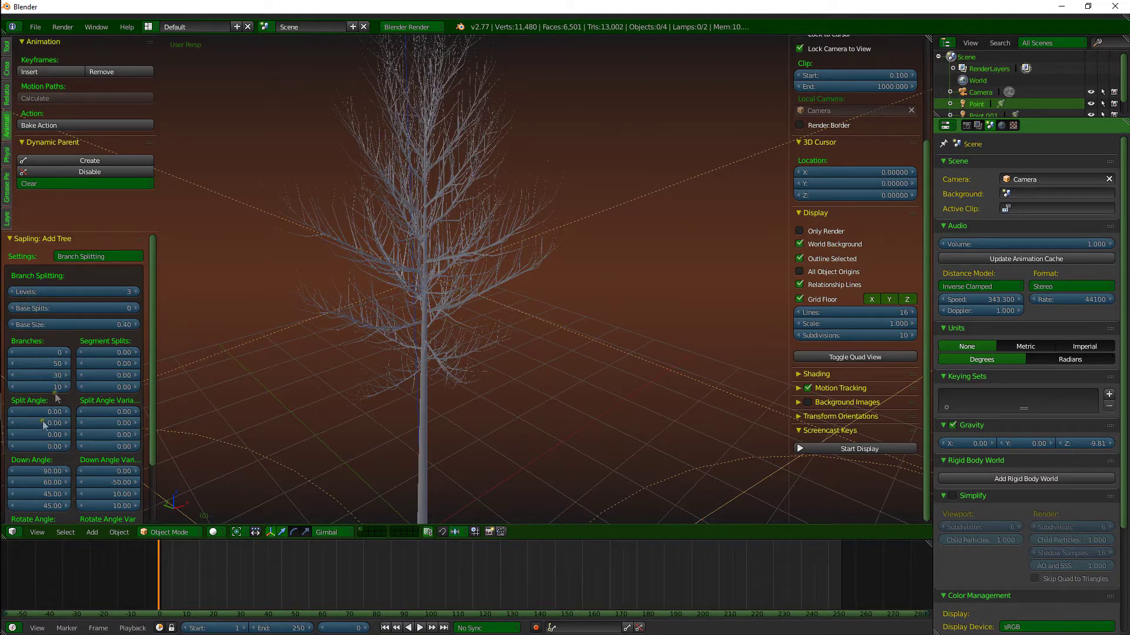
scroll(64, 385, down, 3)
scroll(70, 411, up, 3)
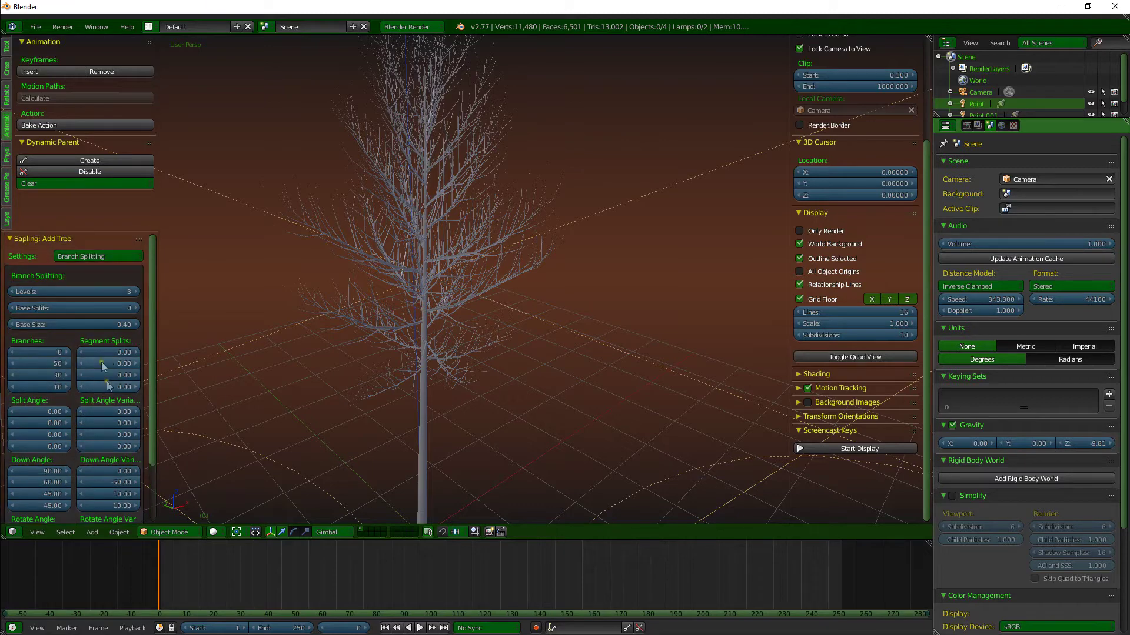
Step: Look at the Branch Growth settings, switch to the Leaves settings and turn on Show Leaves for the tree
click(82, 258)
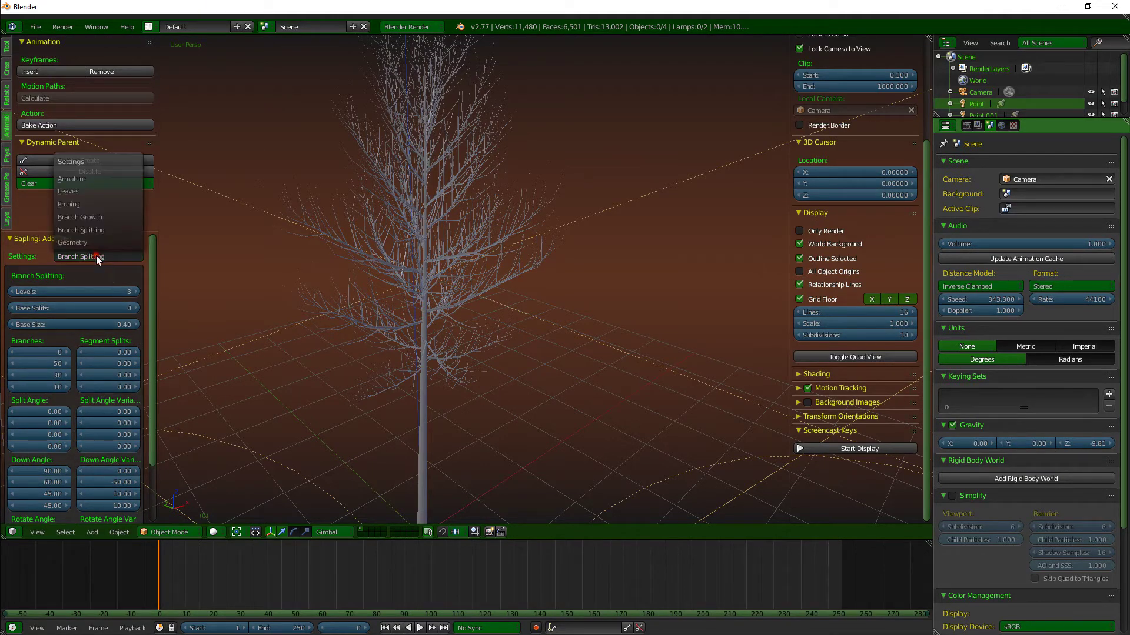
click(93, 217)
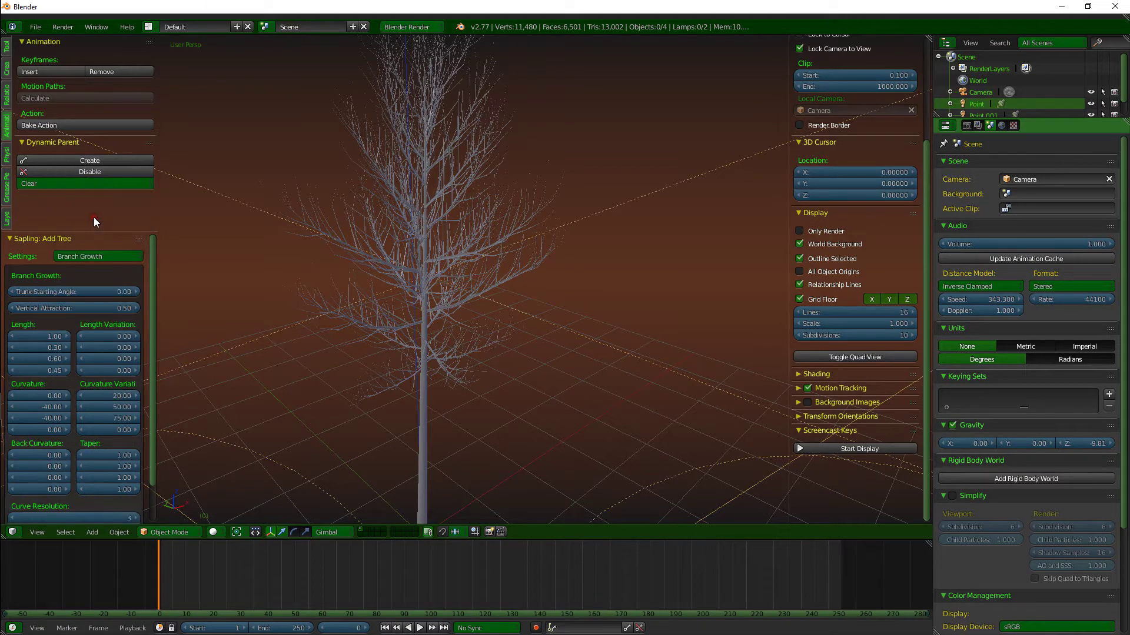
click(100, 254)
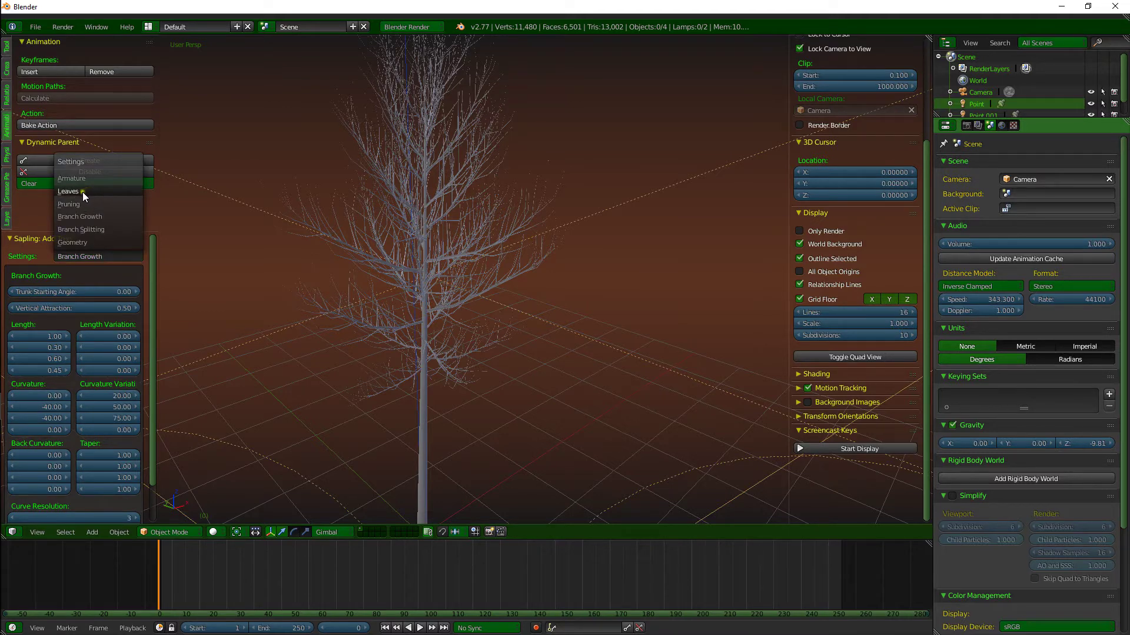
click(82, 192)
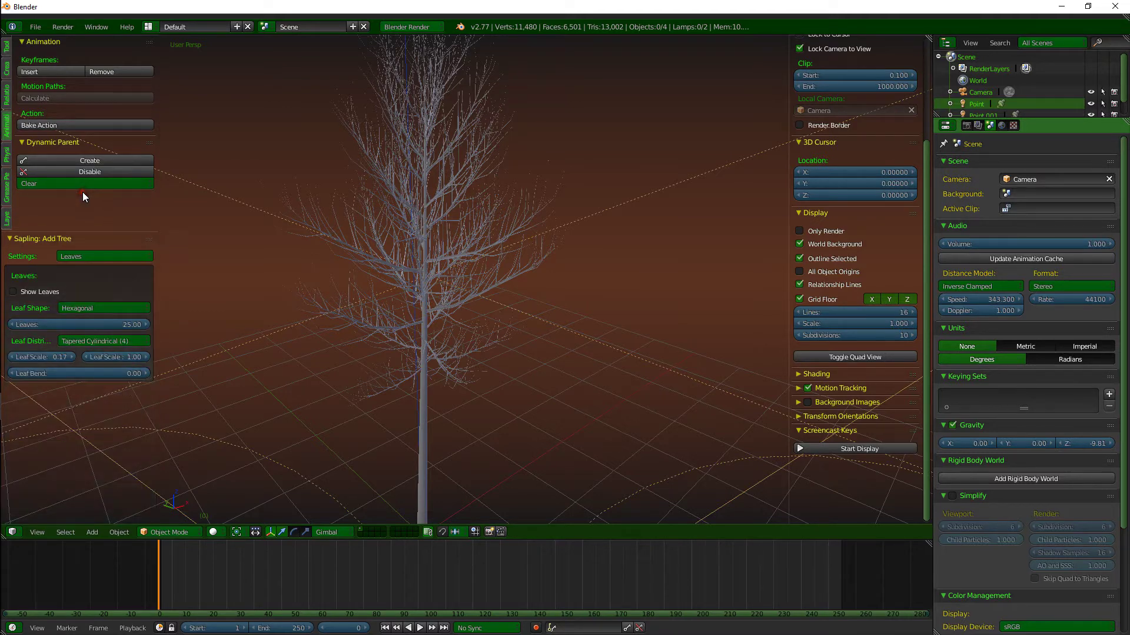
click(20, 293)
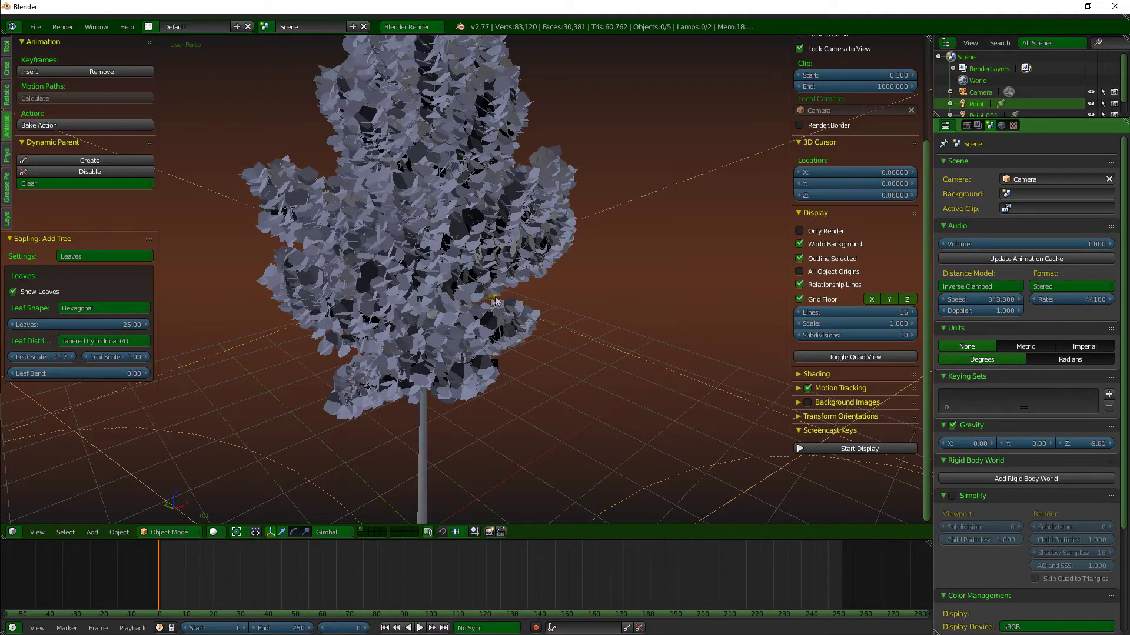
middle_drag(496, 295, 524, 292)
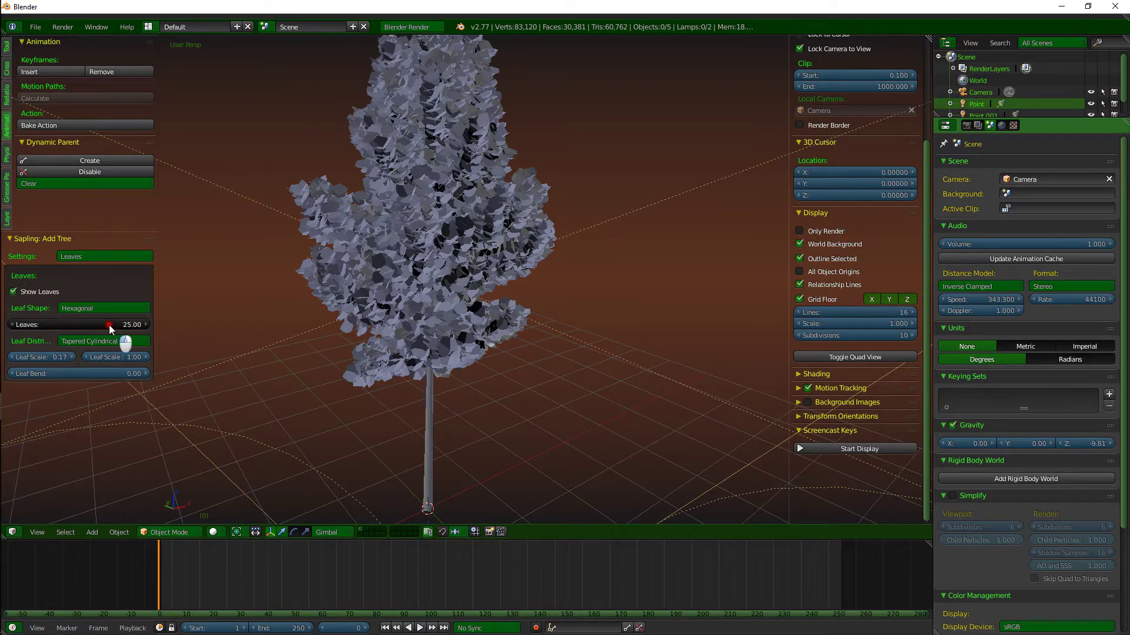
Step: Thin out the foliage by trying leaf counts of 17.59 and 10 before setting Leaves to 5
drag(108, 324, 1059, 325)
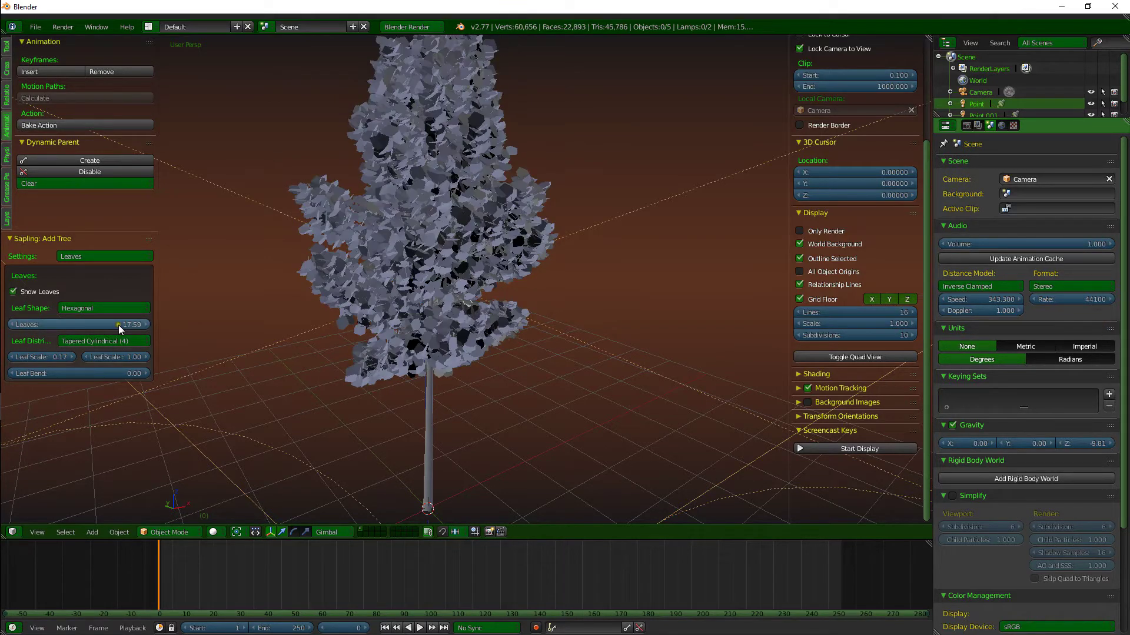
click(106, 327)
text(10)
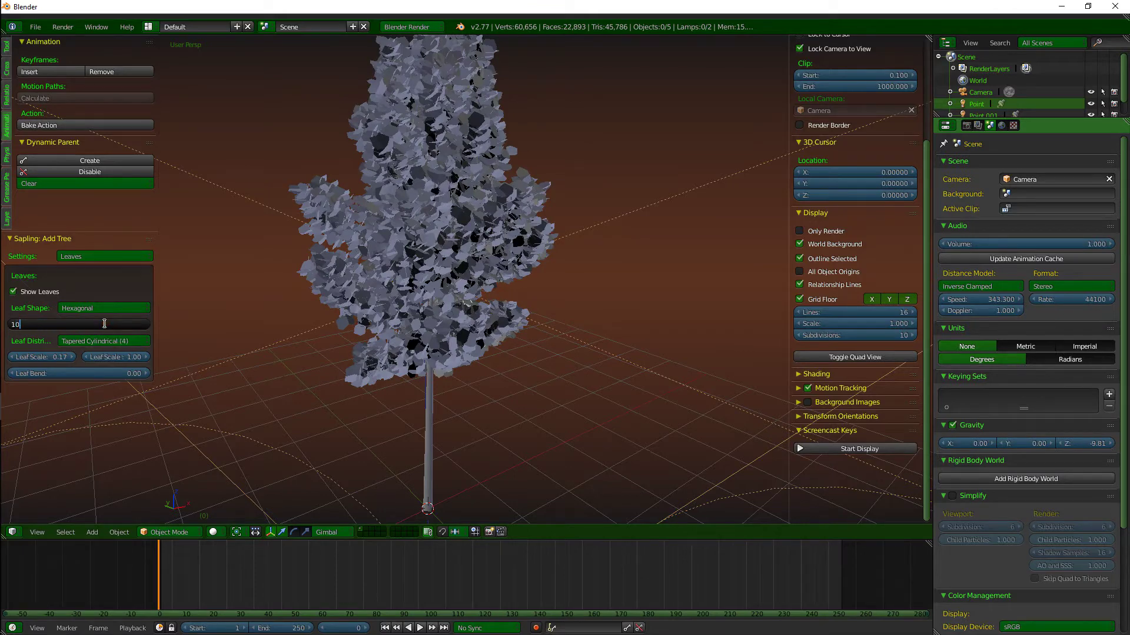
key(Return)
click(104, 323)
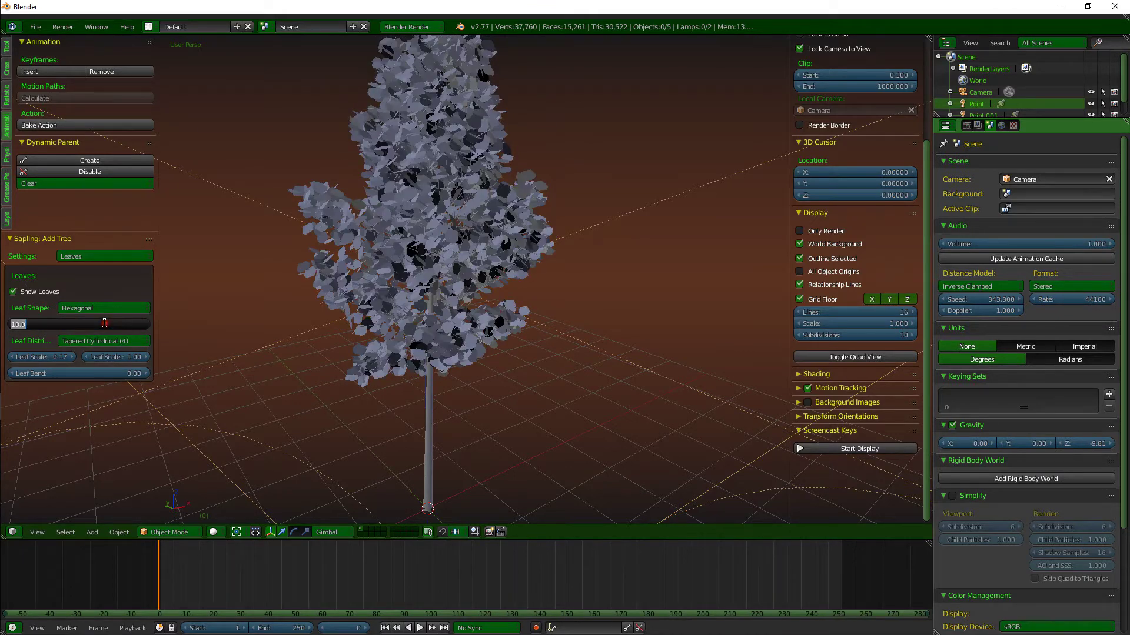
text(5)
key(Return)
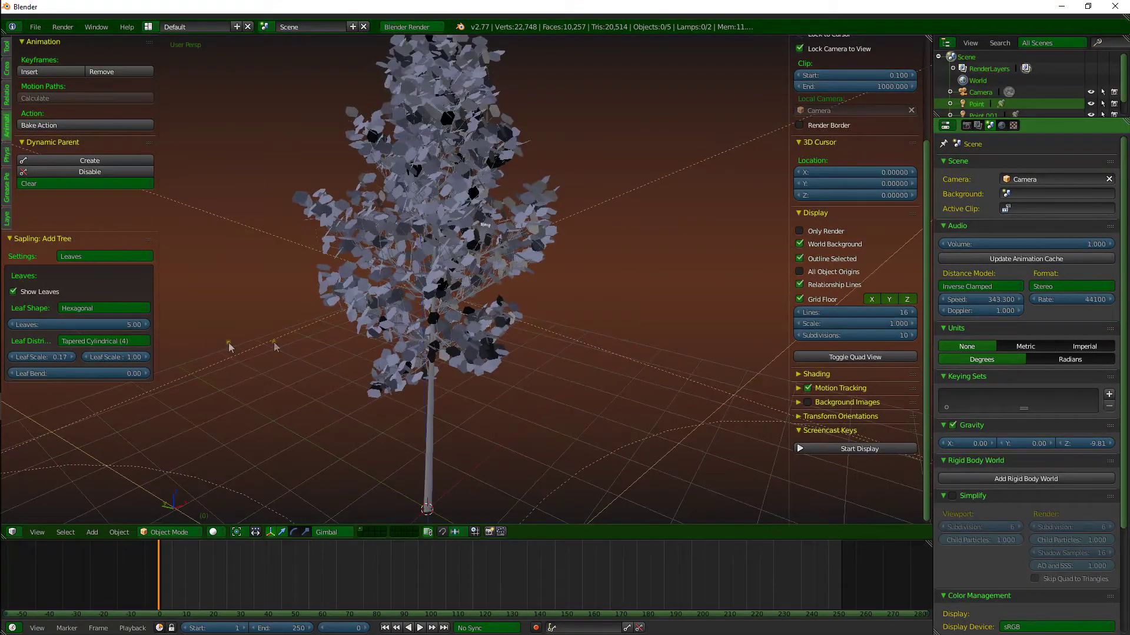
Step: Try the Rectangular leaf shape and return the leaves to Hexagonal
click(100, 307)
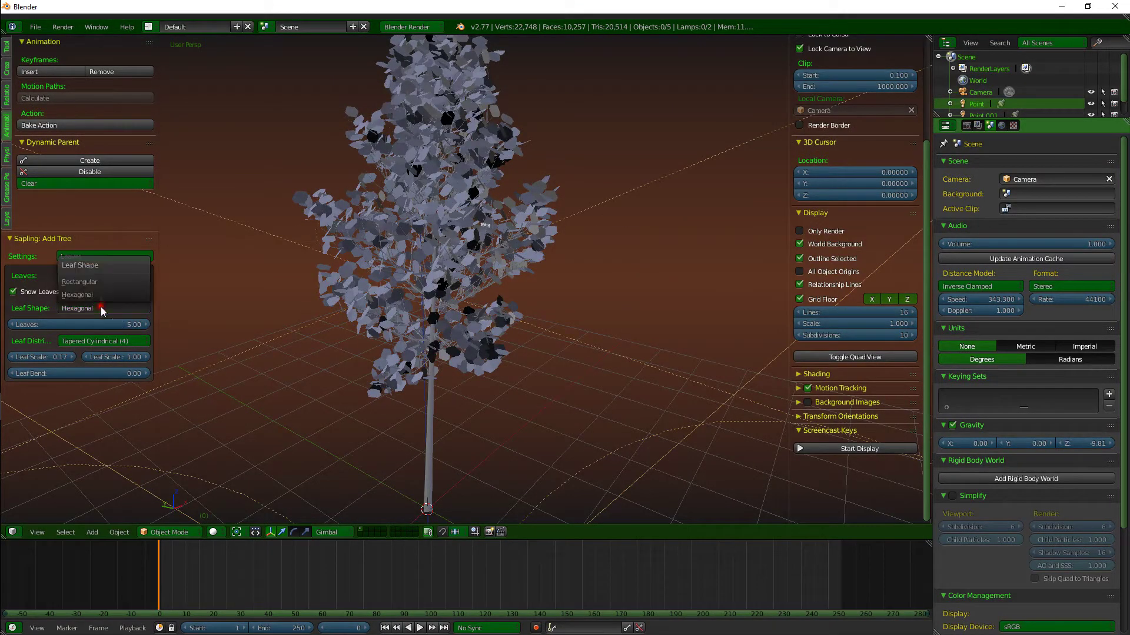
click(80, 282)
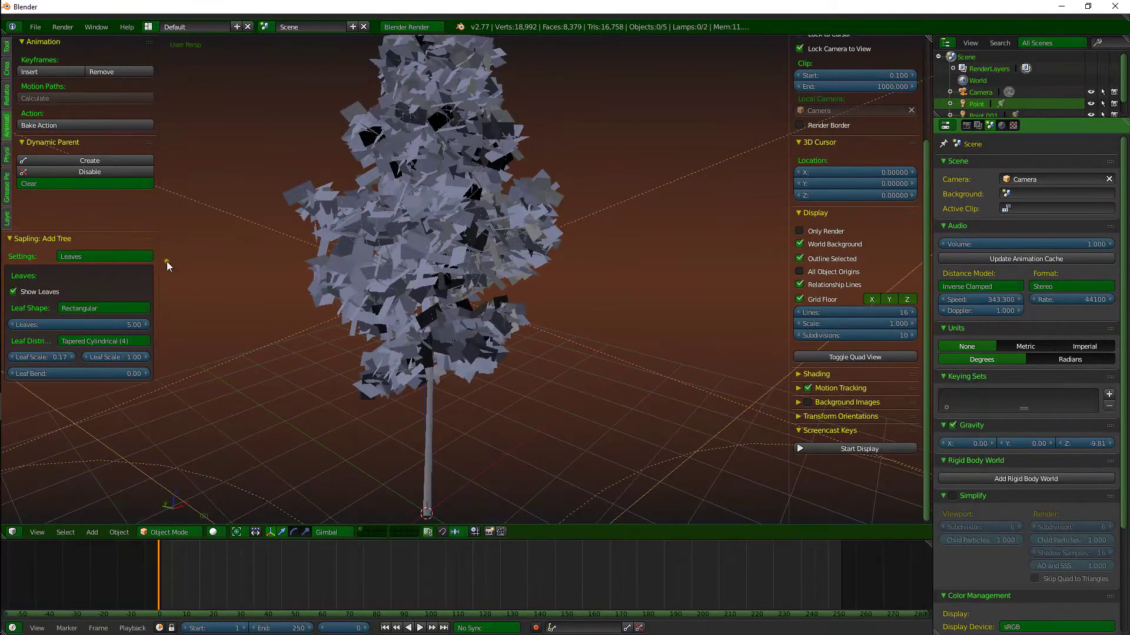
click(99, 307)
click(78, 295)
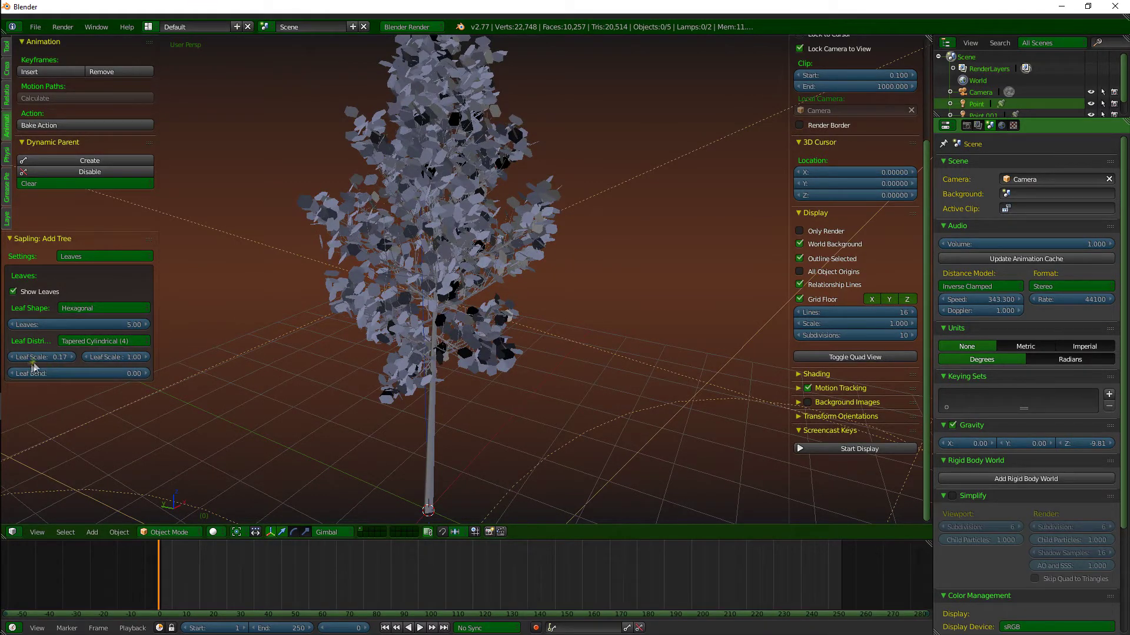
Step: Shrink the leaves almost to nothing and raise the overall Leaf Scale to 0.14
drag(45, 357, 46, 357)
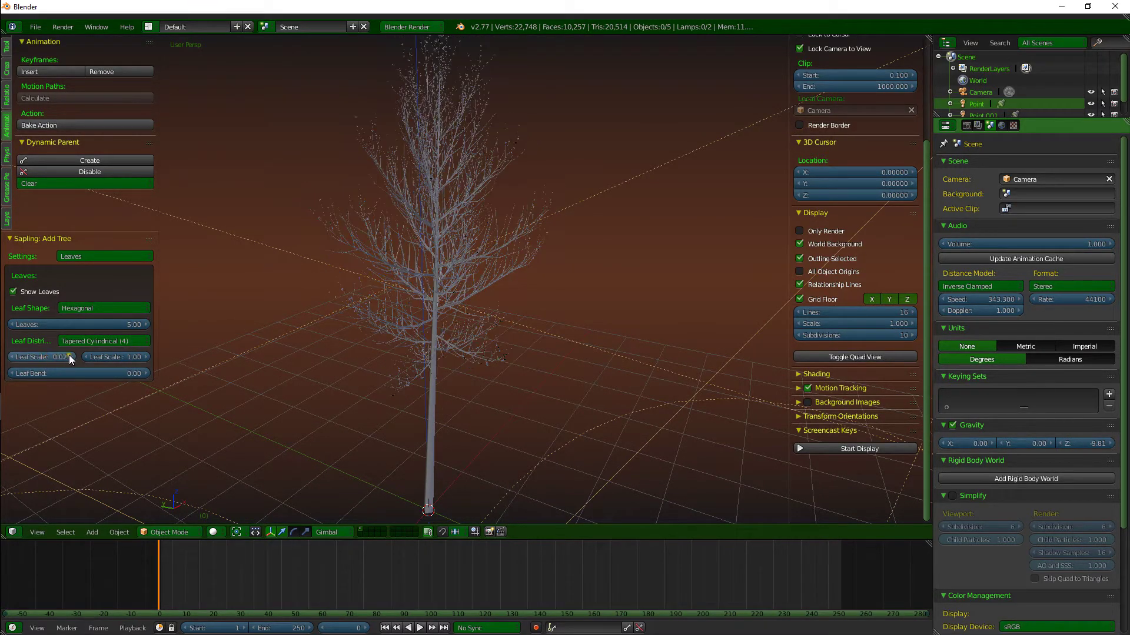
click(72, 357)
click(71, 357)
click(72, 357)
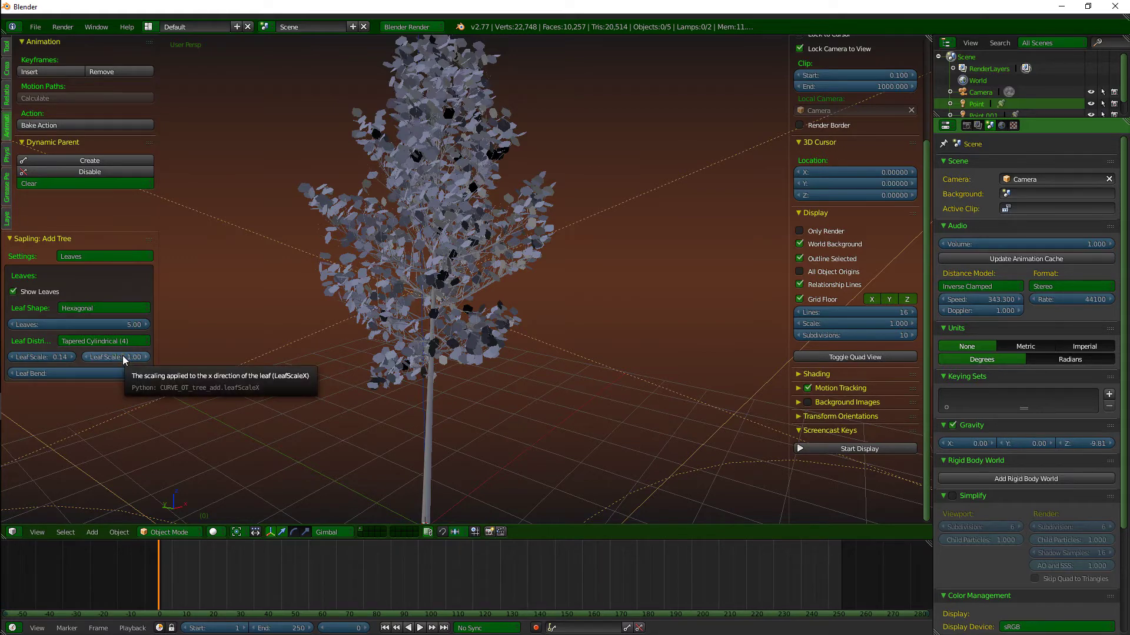
Step: Set the leaves' X-direction scale to 0.91
click(143, 357)
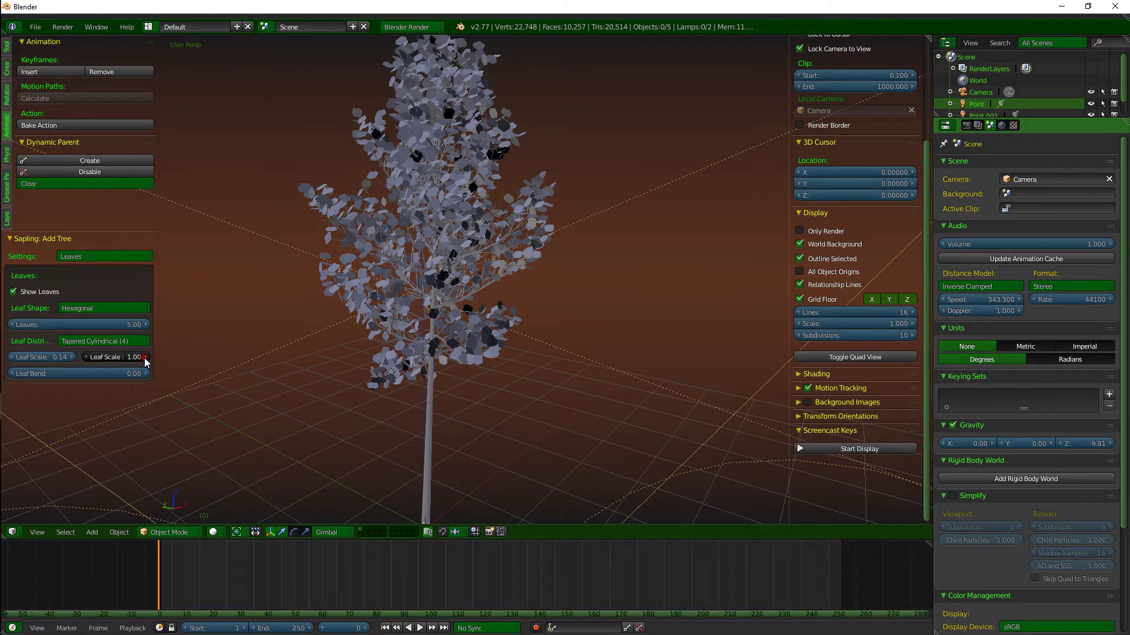
click(83, 357)
click(83, 357)
click(83, 358)
click(82, 357)
Step: Show the tree's Armature settings, enable Use Armature, and widen the settings area to read the Armature Animation option
click(100, 256)
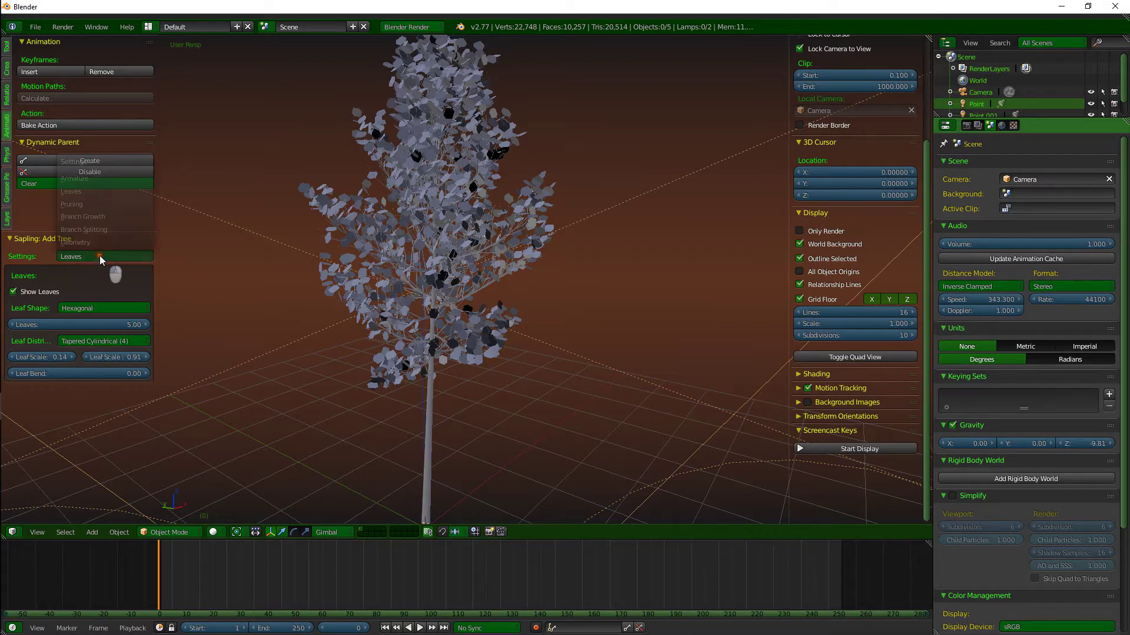
click(94, 177)
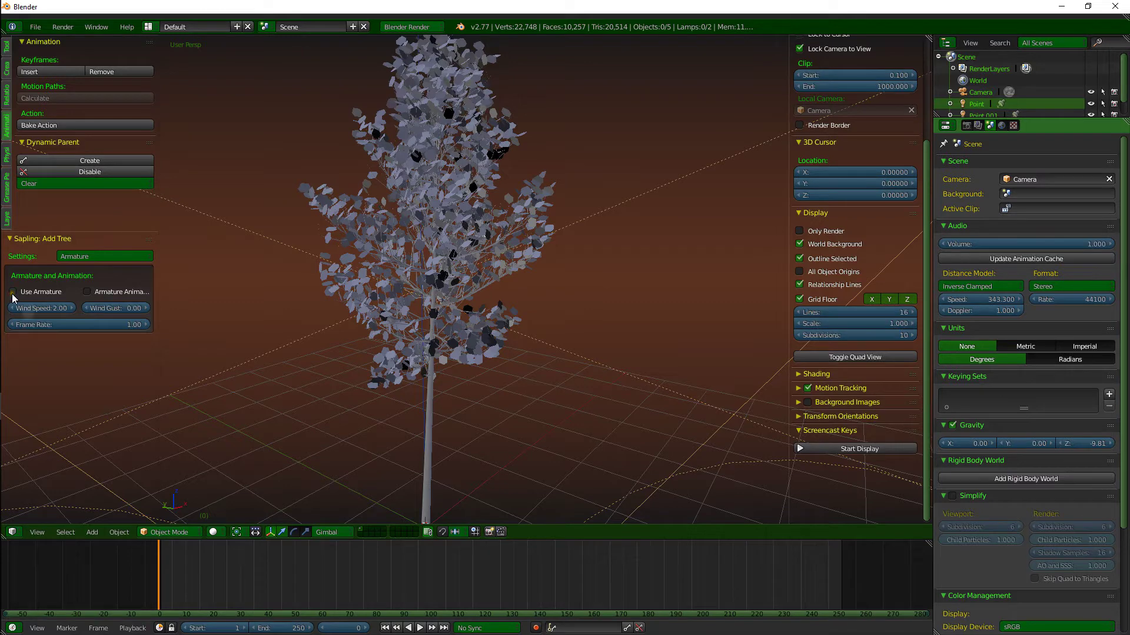
click(44, 295)
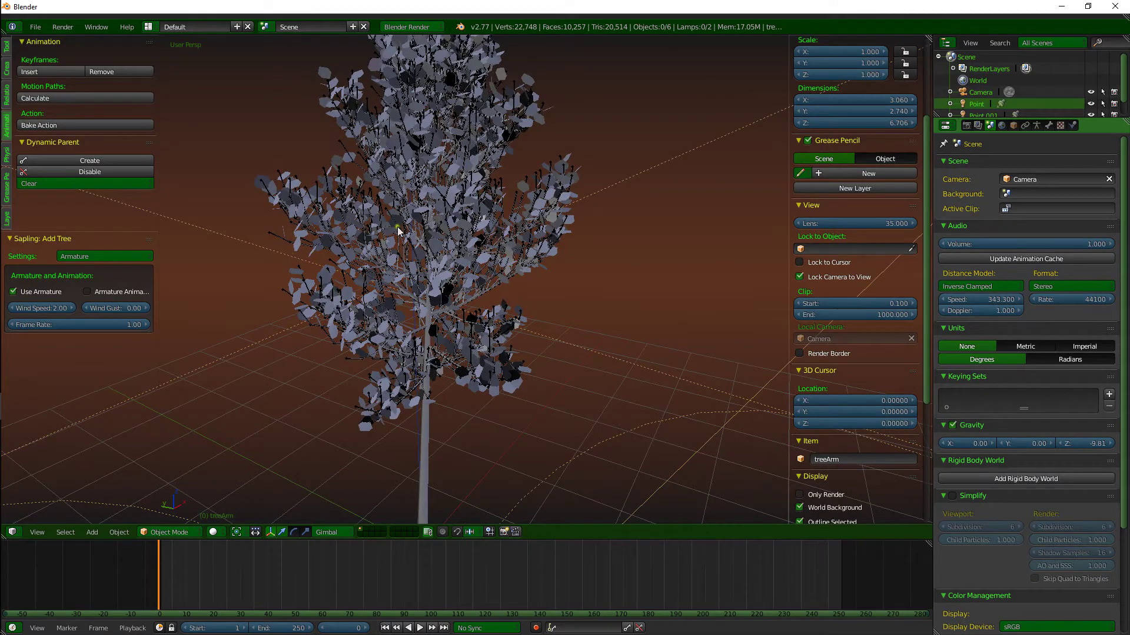
scroll(353, 247, down, 2)
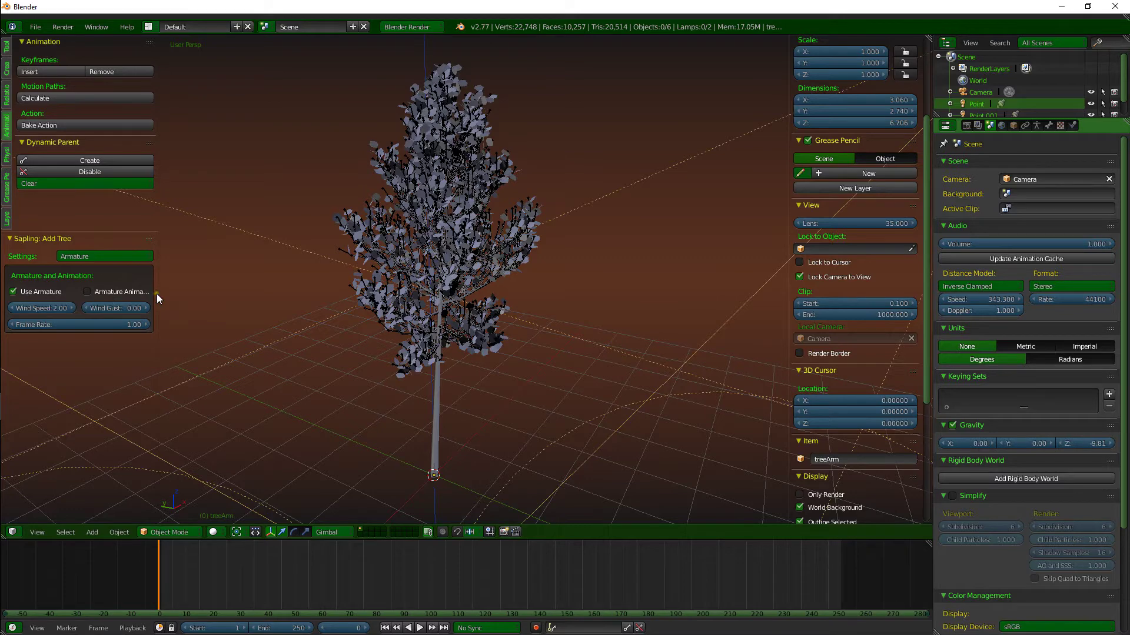
drag(156, 294, 188, 294)
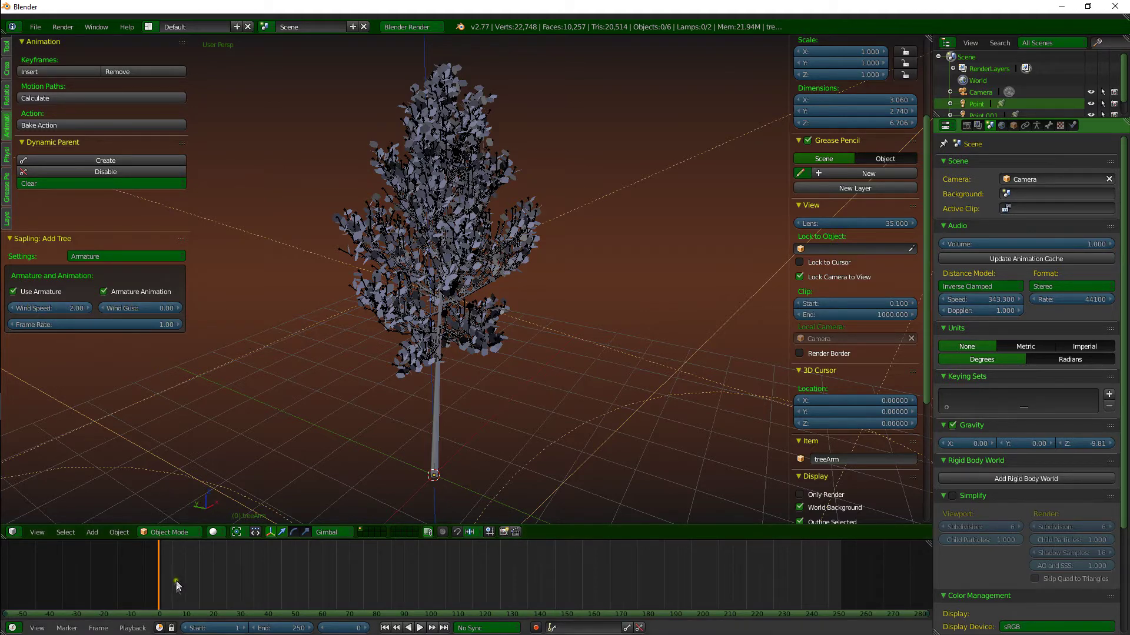
Step: Play the tree's wind animation and scrub through its early frames to examine the swaying
key(alt+a)
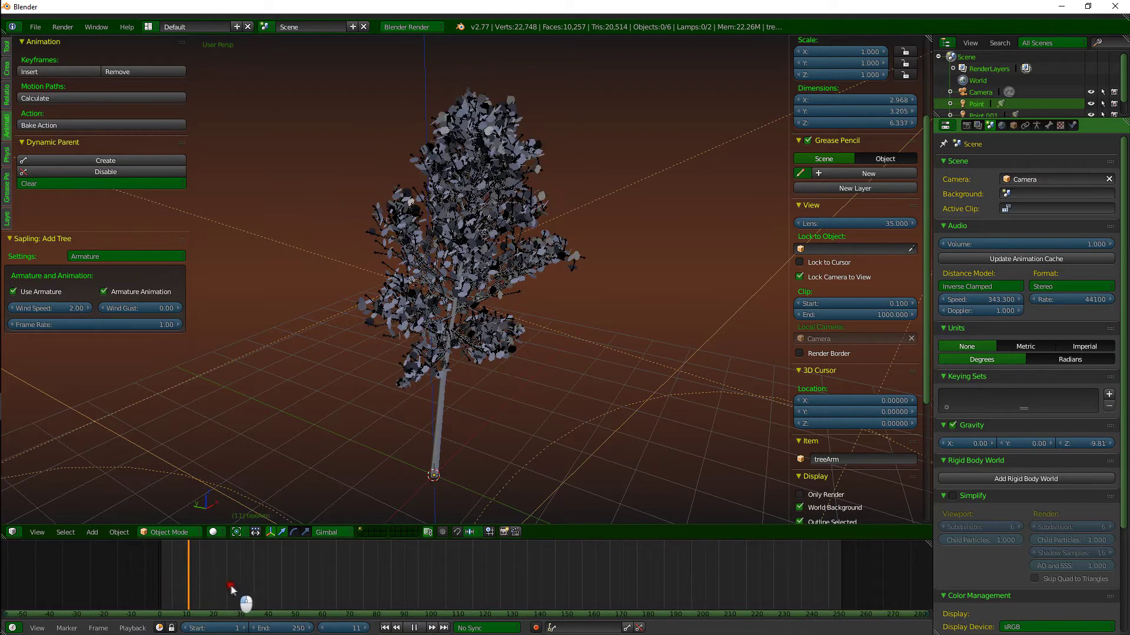
drag(253, 586, 259, 583)
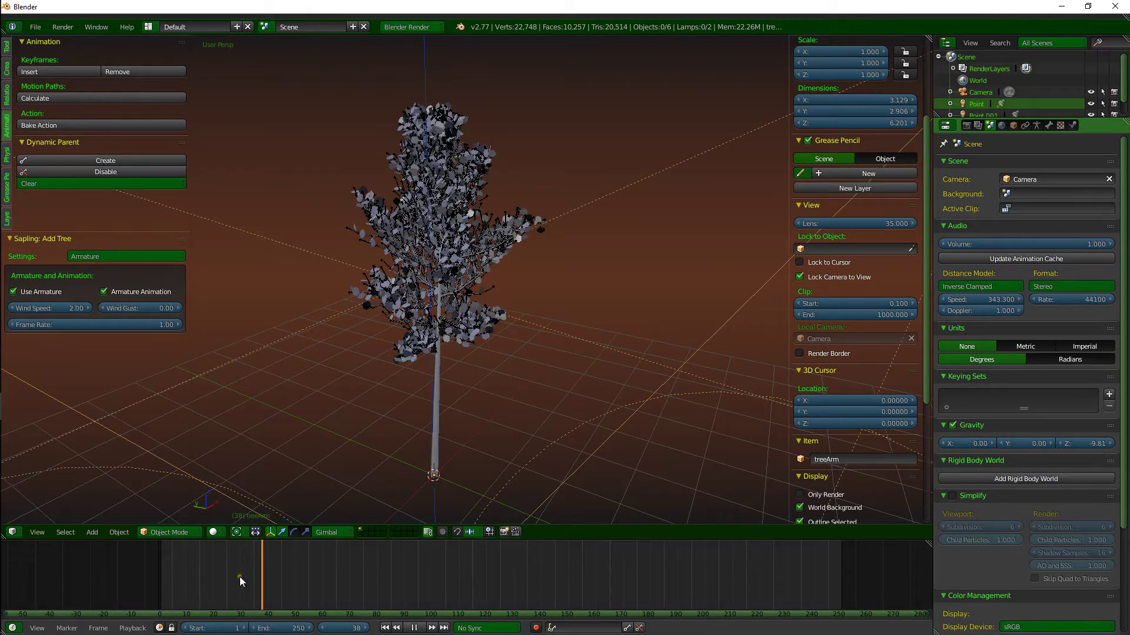
key(alt+a)
right_click(200, 572)
click(201, 582)
key(alt+a)
right_click(158, 569)
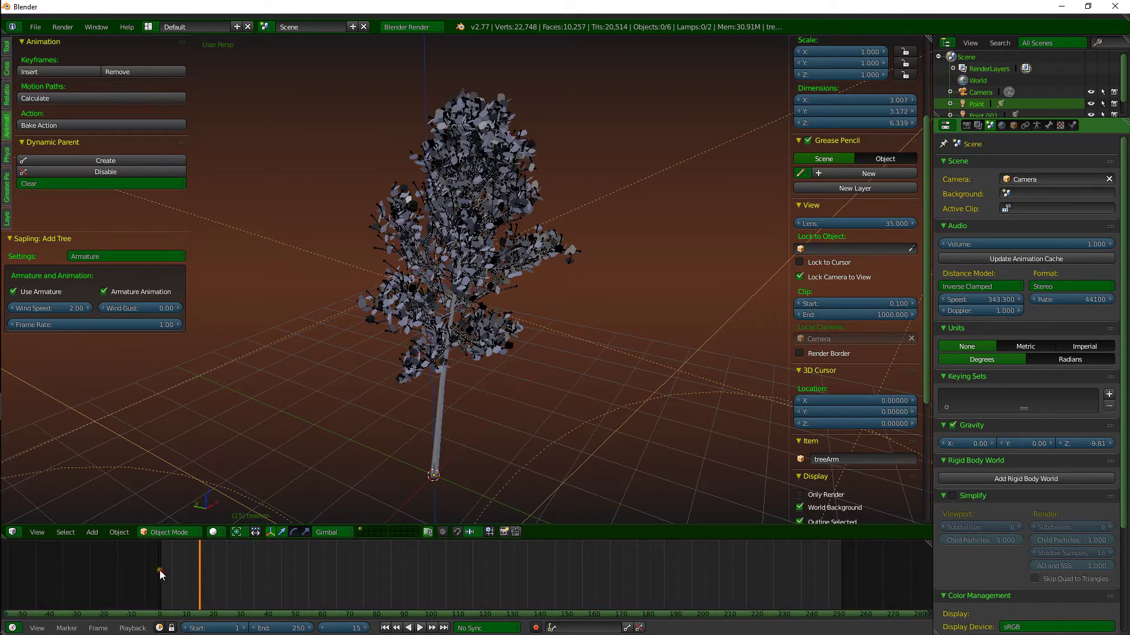
Step: Return to frame 1 and disable both Armature Animation and Use Armature for the tree
click(162, 576)
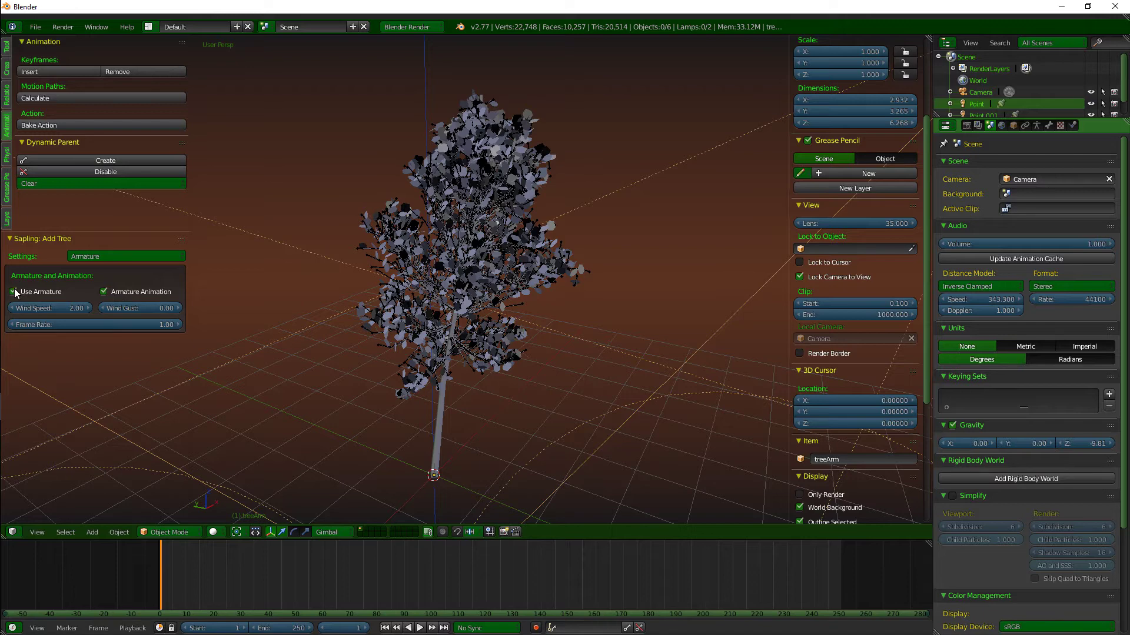
click(104, 292)
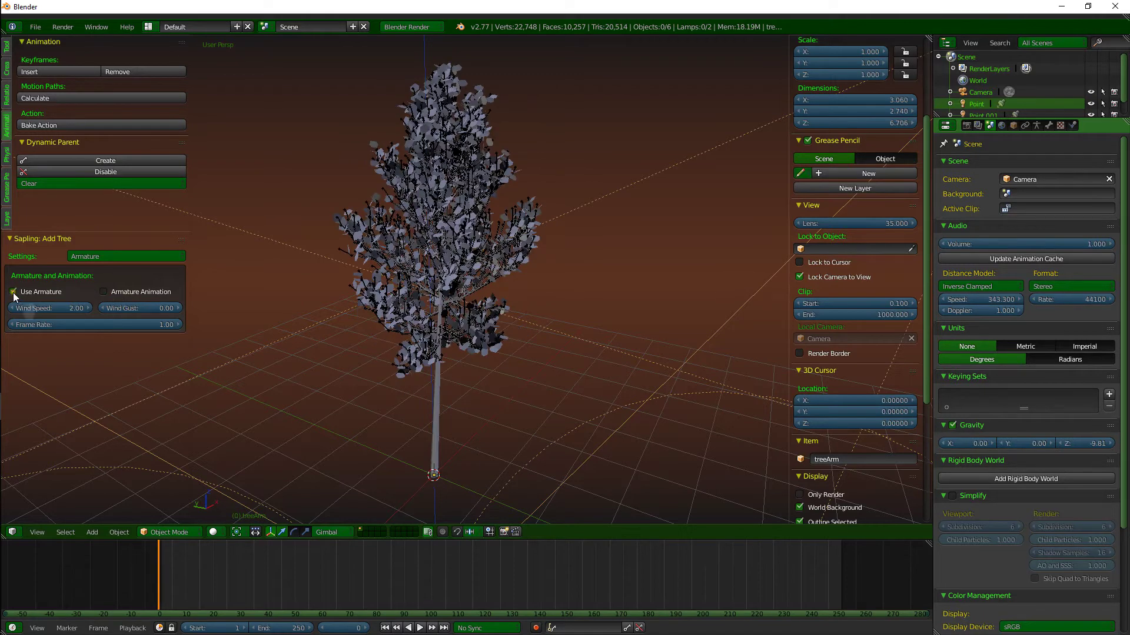
click(13, 292)
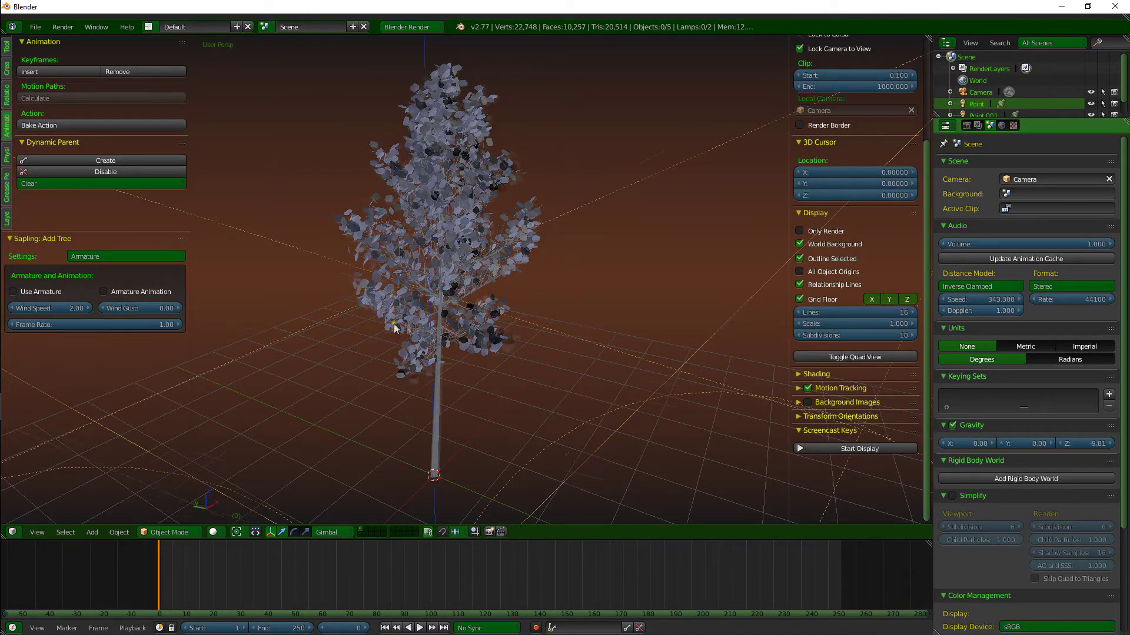
Step: Show the tree's Pruning settings, enable Prune, and examine the pruned tree from several angles
middle_drag(393, 324, 215, 316)
click(107, 255)
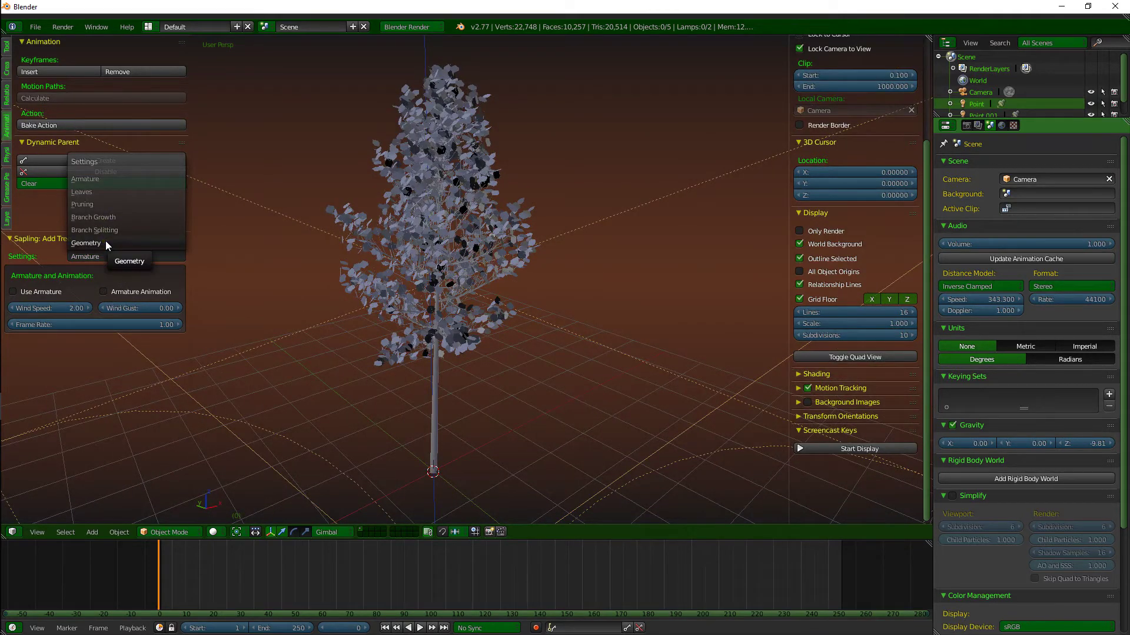
click(90, 203)
click(13, 292)
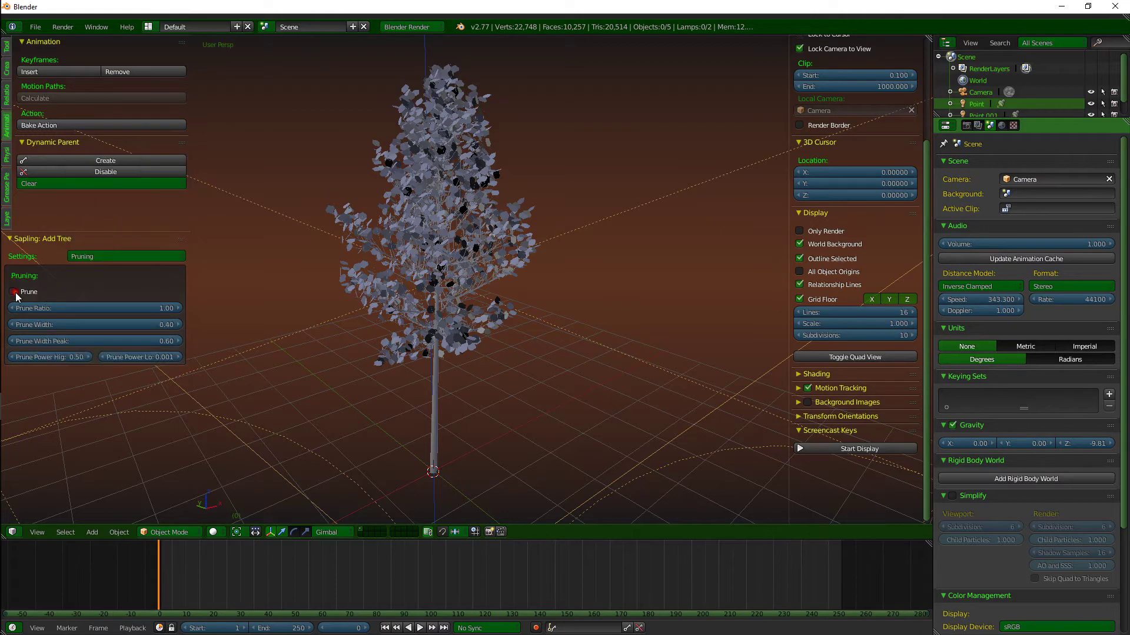
middle_drag(445, 251, 469, 126)
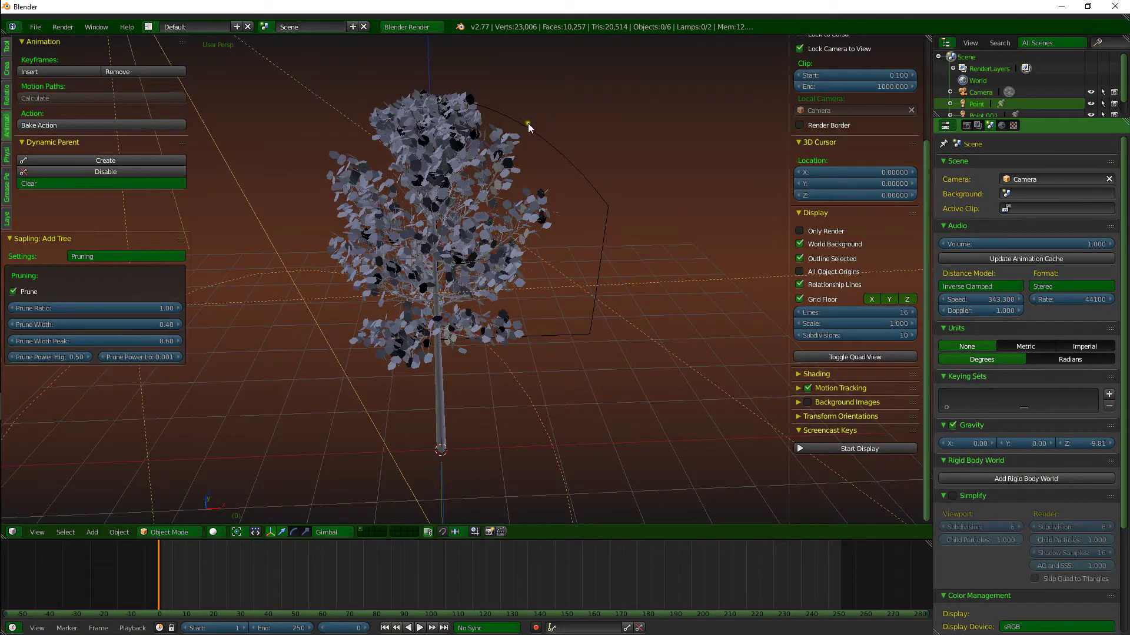
drag(98, 305, 122, 306)
middle_drag(418, 305, 416, 239)
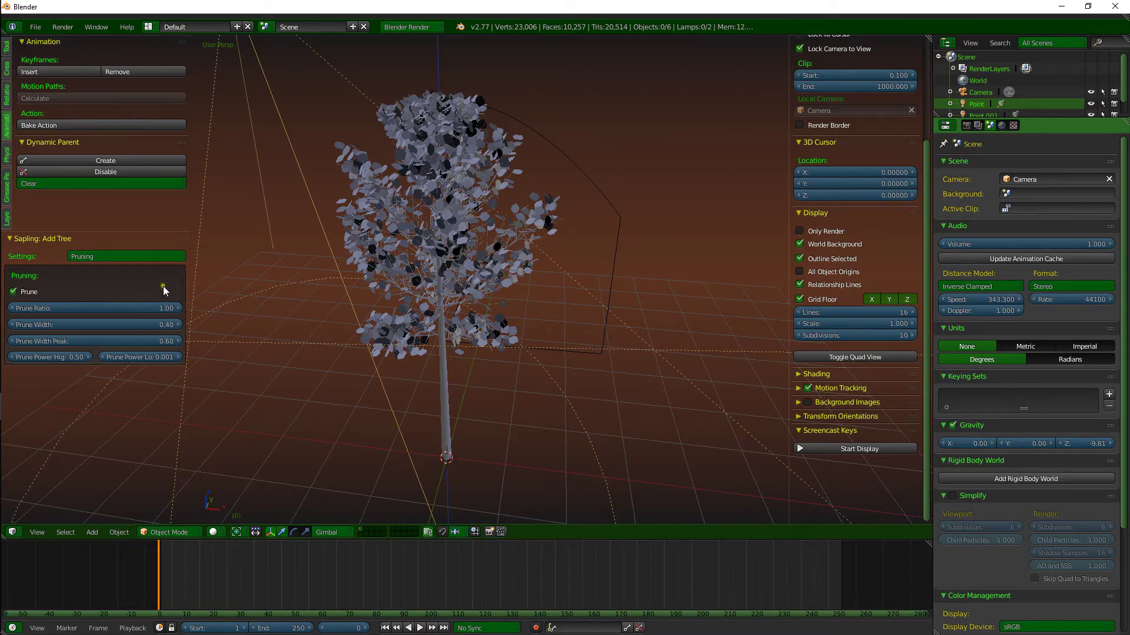
Step: Disable Prune for the tree and inspect its unpruned shape
click(14, 292)
middle_drag(126, 313, 481, 271)
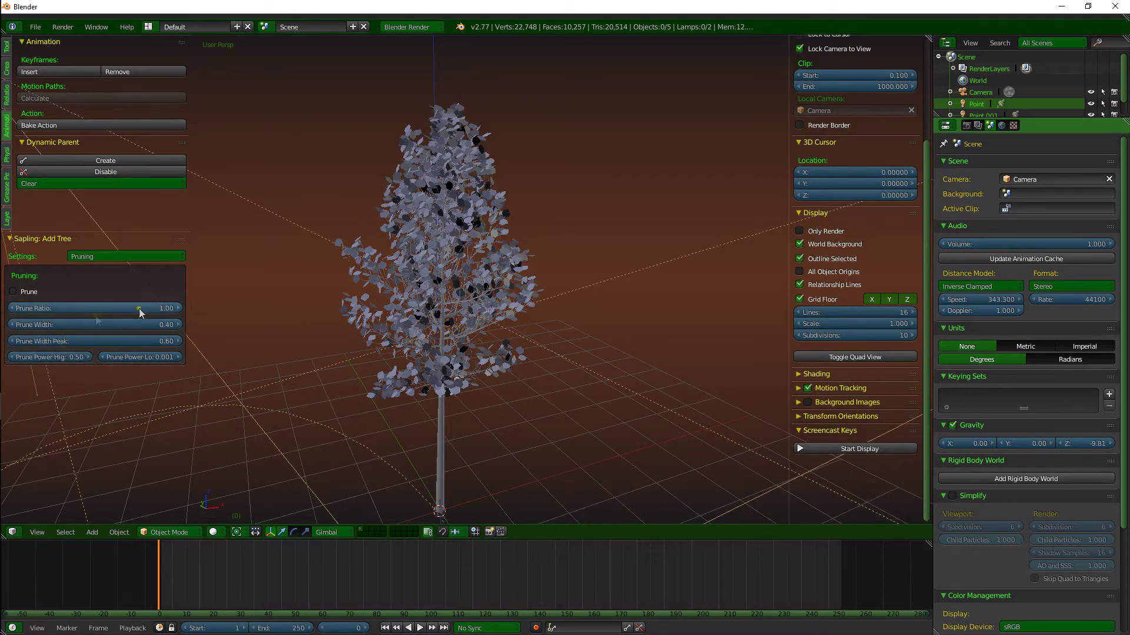
middle_drag(449, 353, 465, 296)
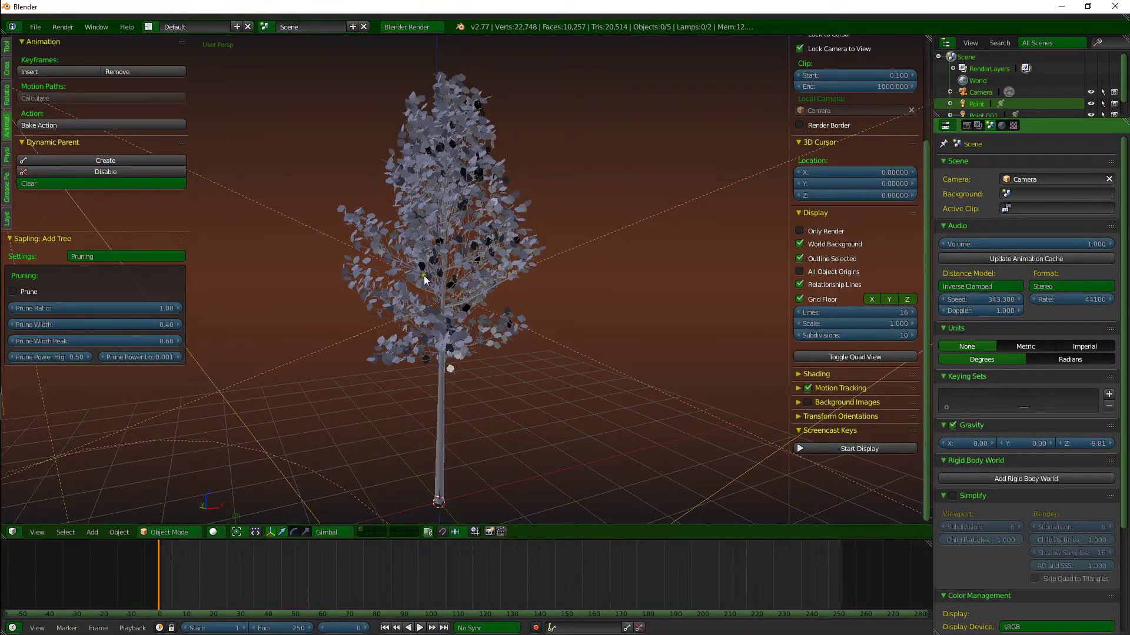
Step: Try moving the leaves and the trunk separately to check that they are independent objects, cancelling each move
right_click(443, 394)
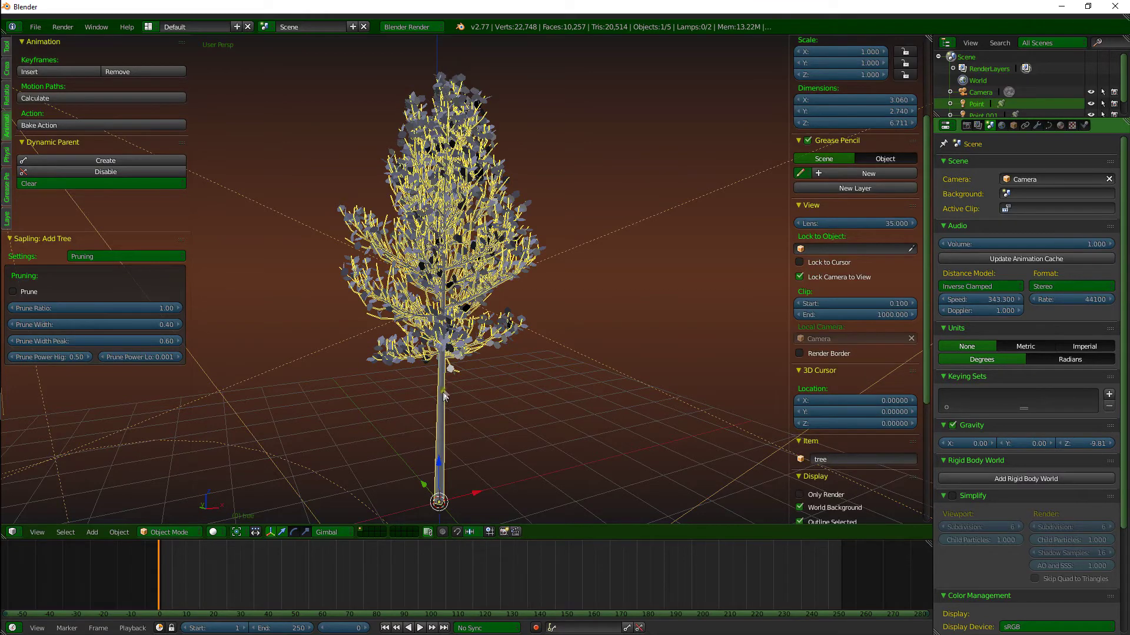
right_click(499, 344)
key(g)
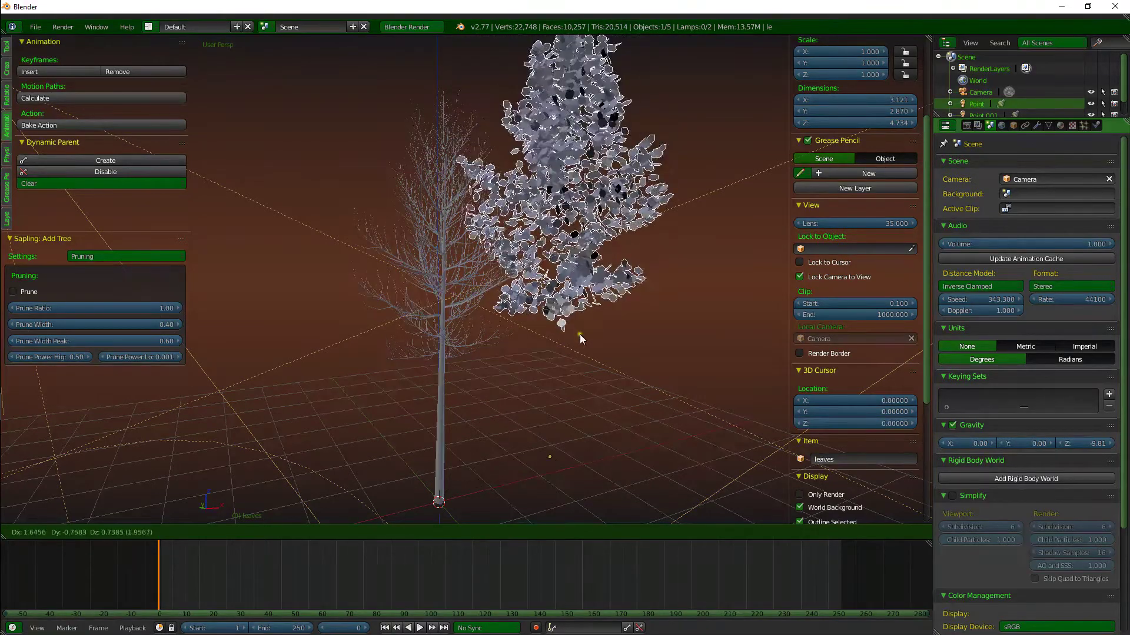
key(Escape)
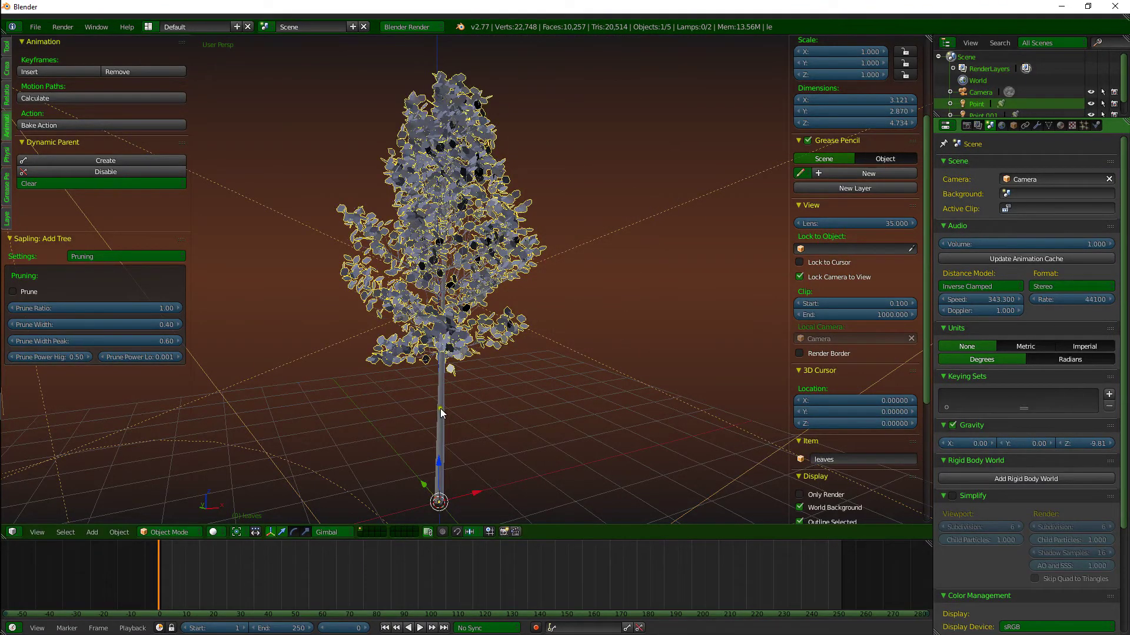
right_click(440, 412)
key(g)
key(Escape)
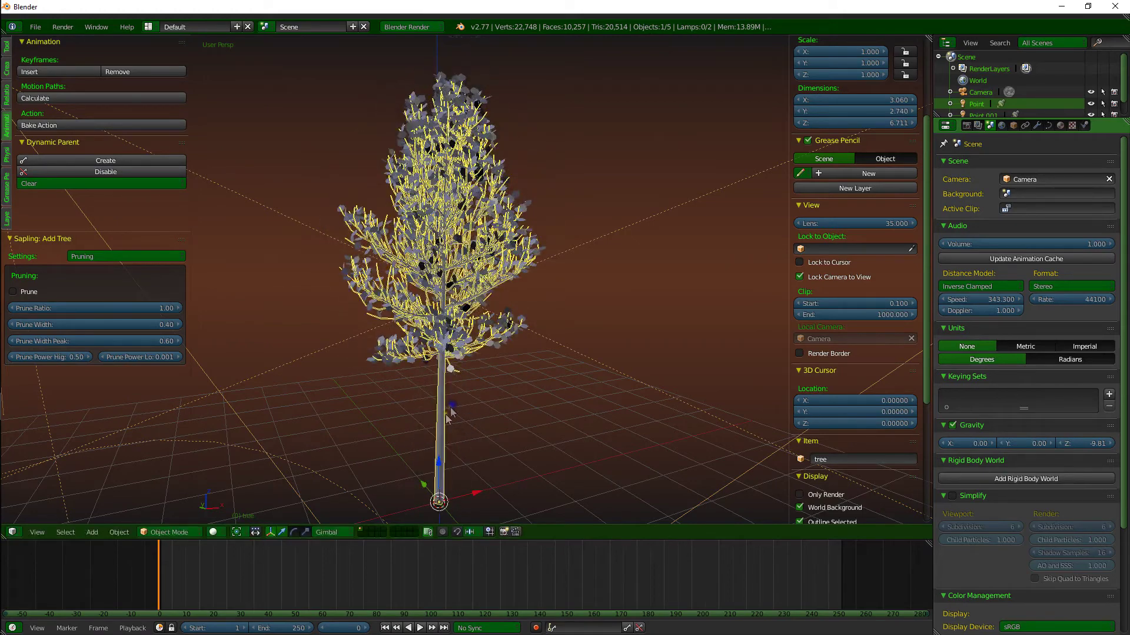
Step: Select the leaves object and add a new material to it
right_click(489, 324)
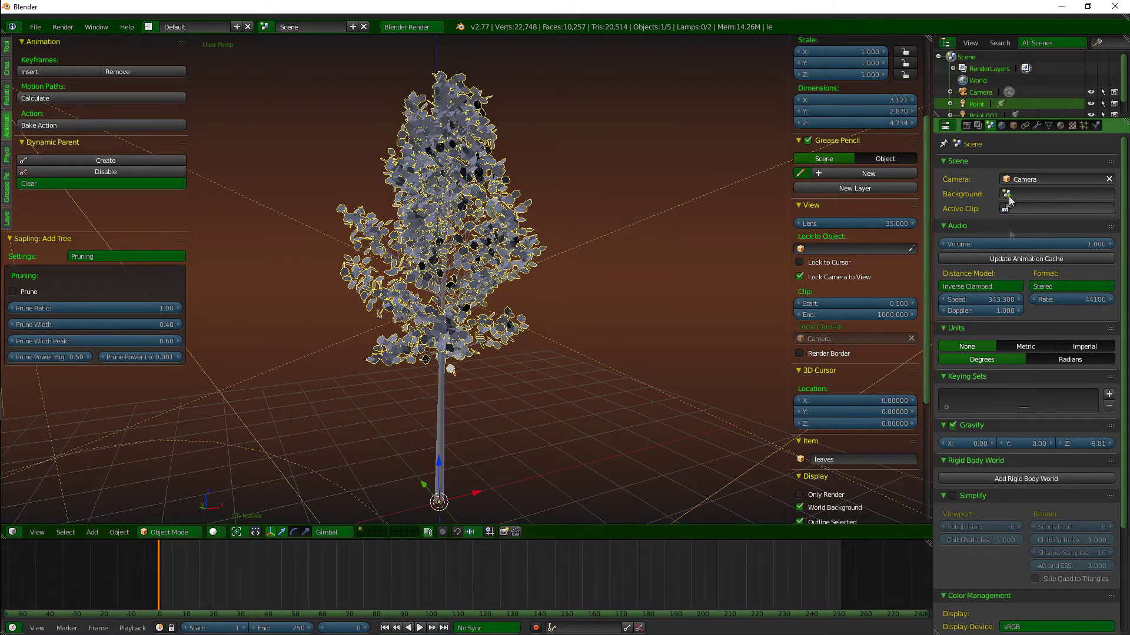
click(1059, 125)
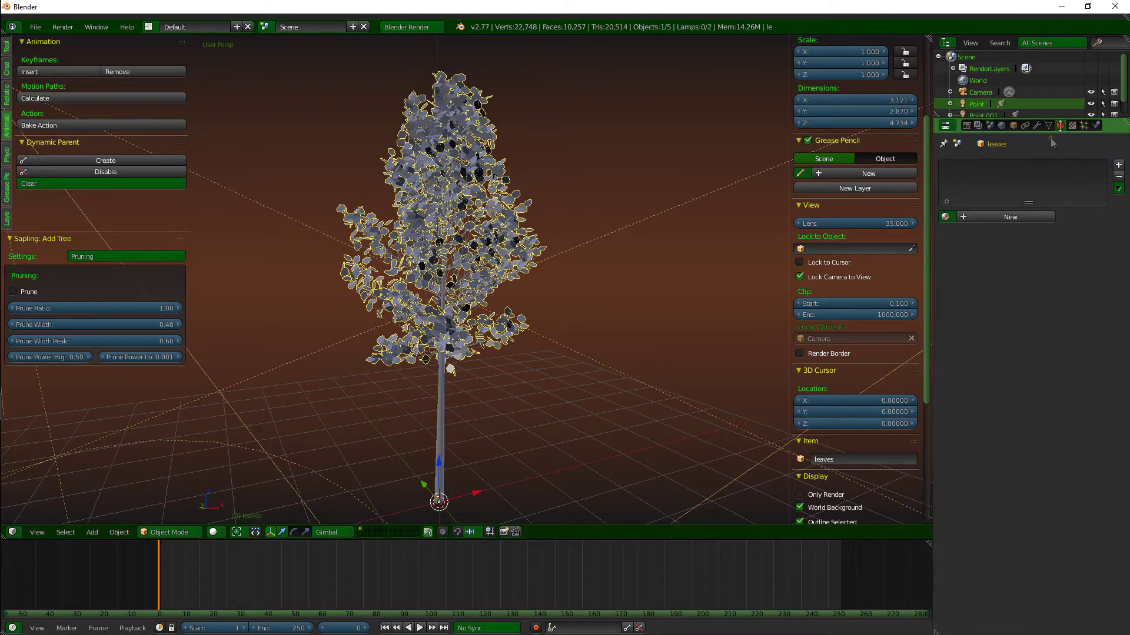
click(966, 217)
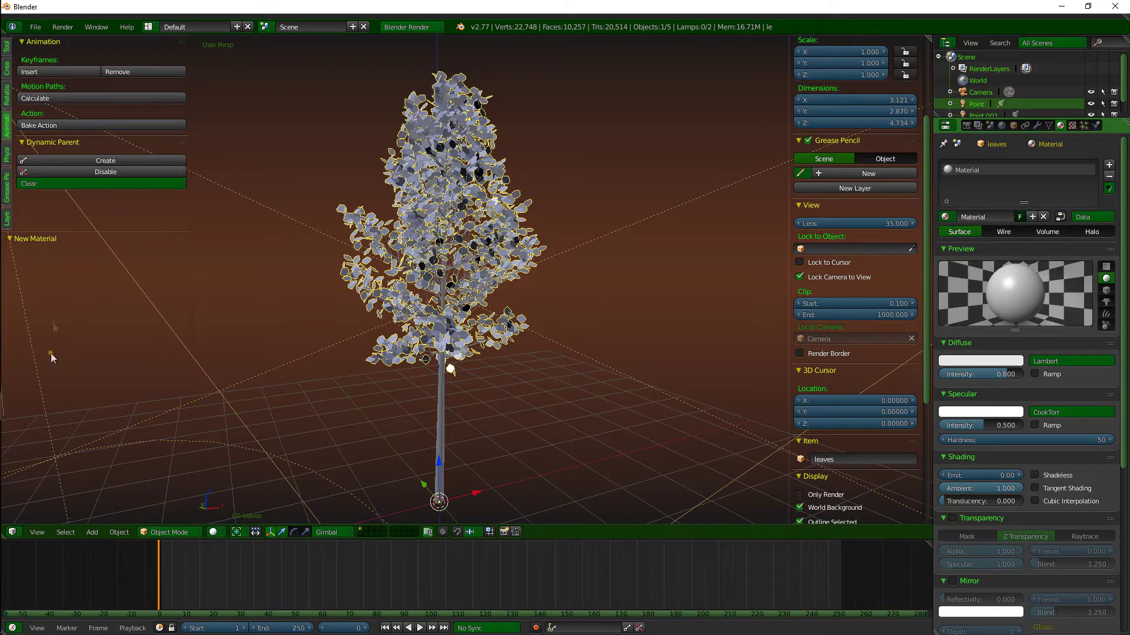
right_click(450, 395)
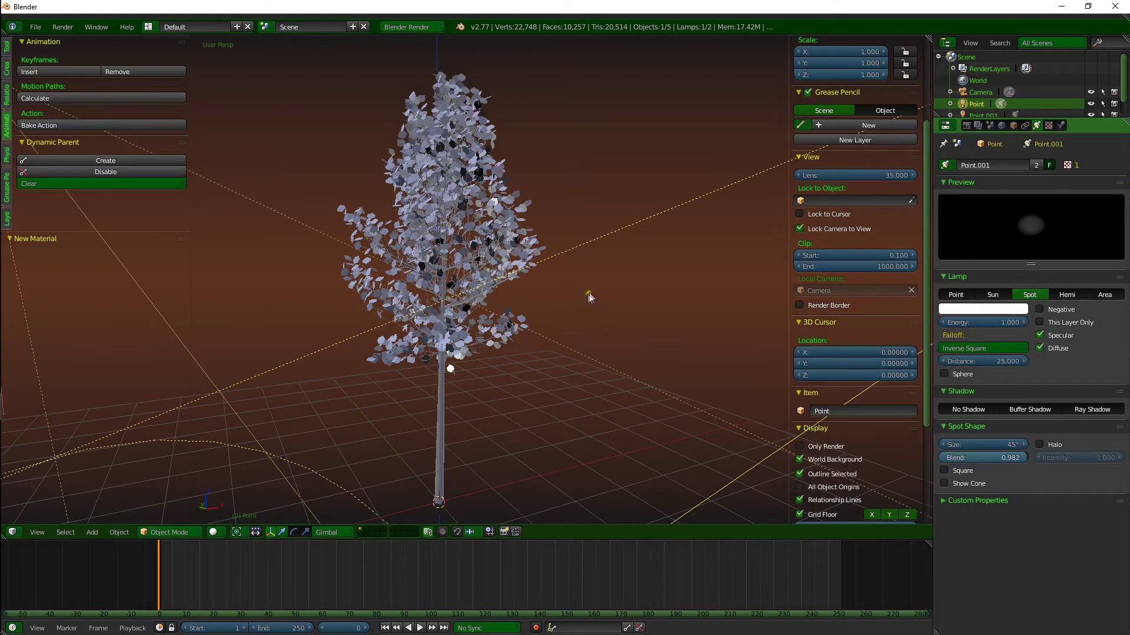
right_click(531, 248)
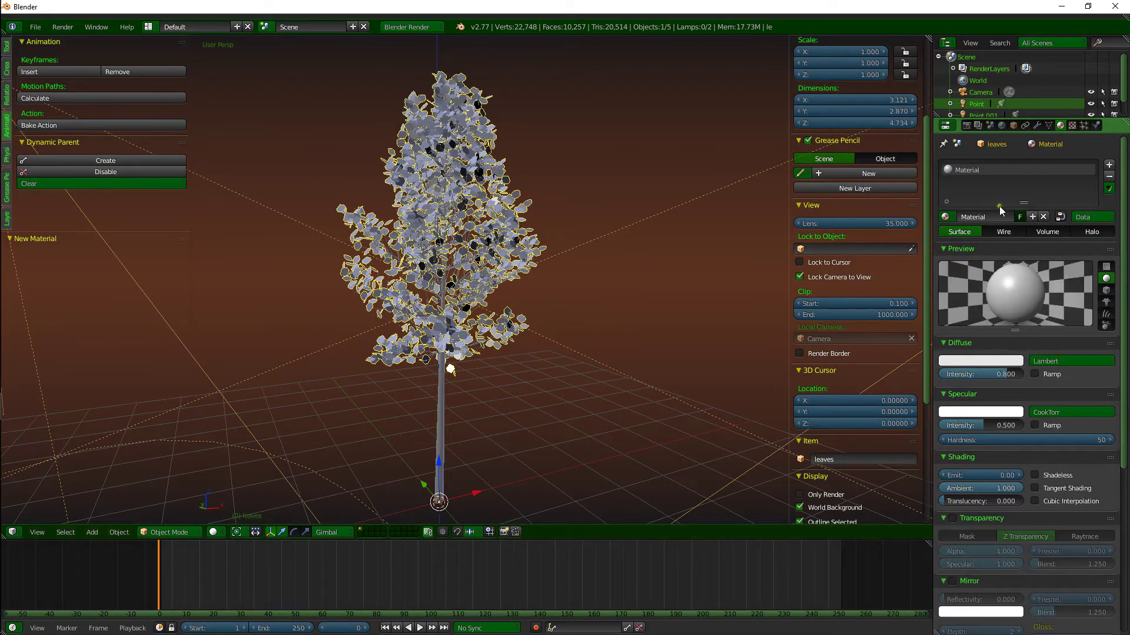
middle_drag(420, 416, 471, 406)
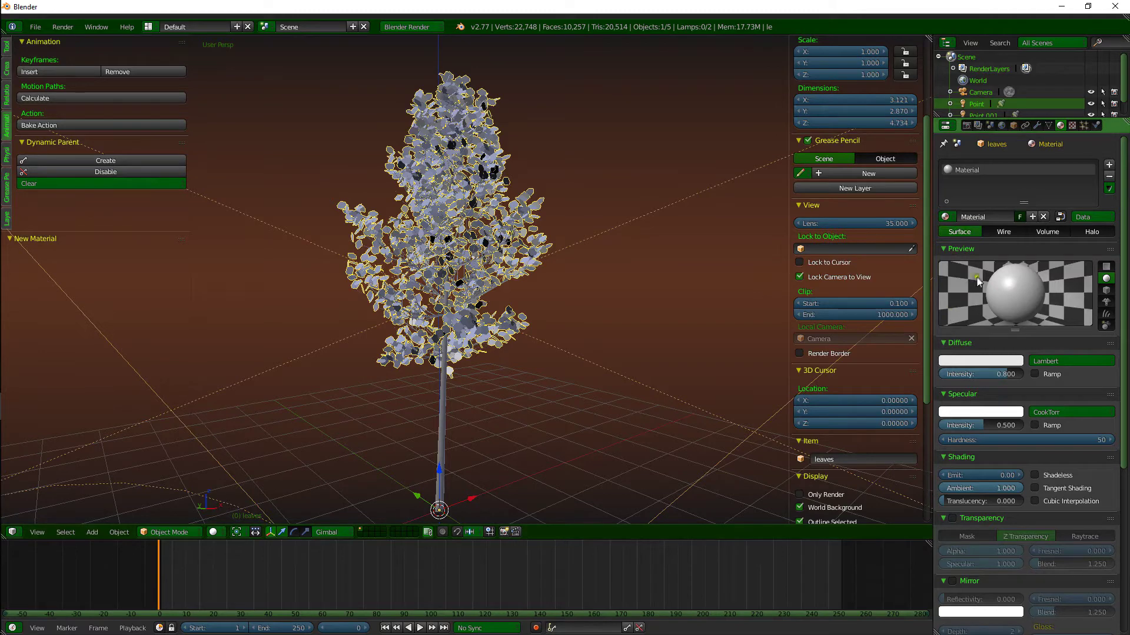
Step: Set the leaf material's diffuse colour to dark green and its specular intensity to 0.125
click(981, 361)
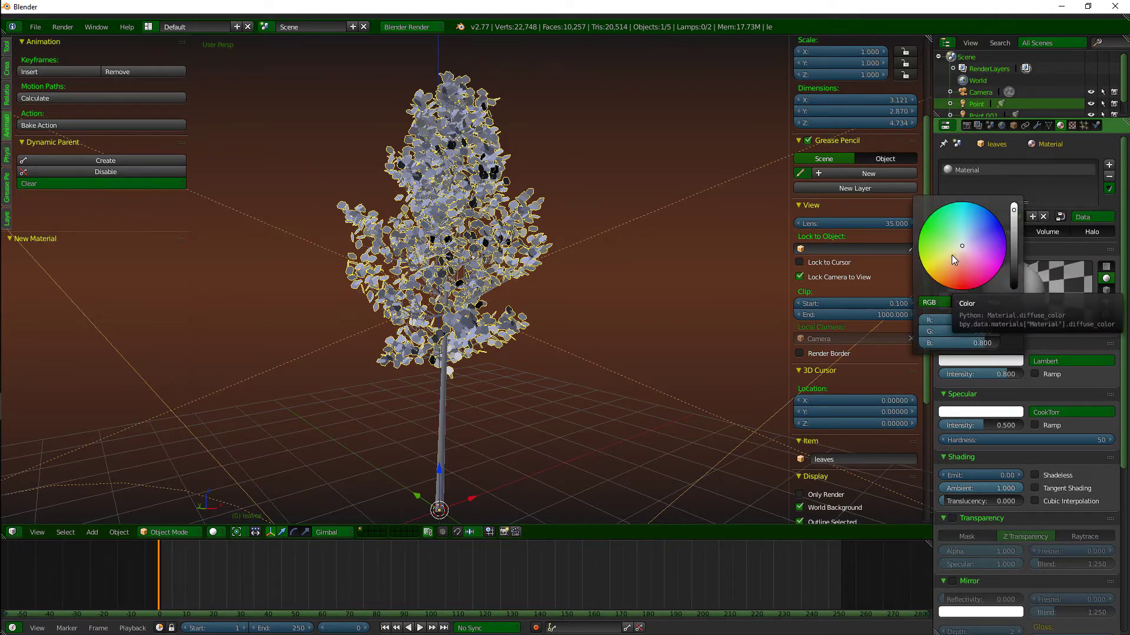
click(927, 230)
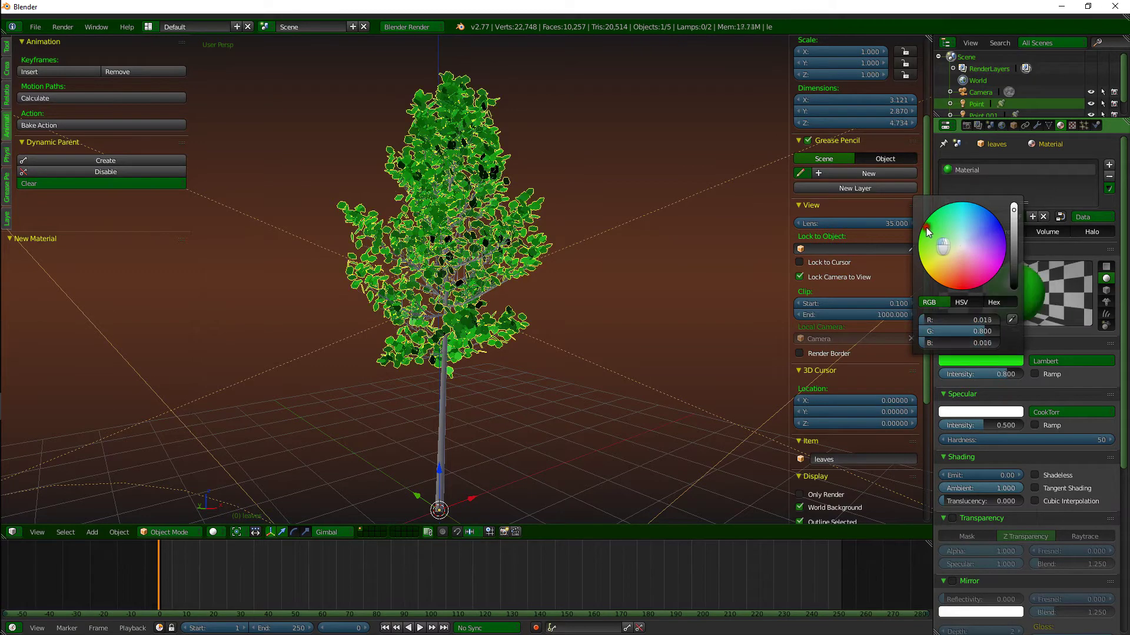
click(1015, 244)
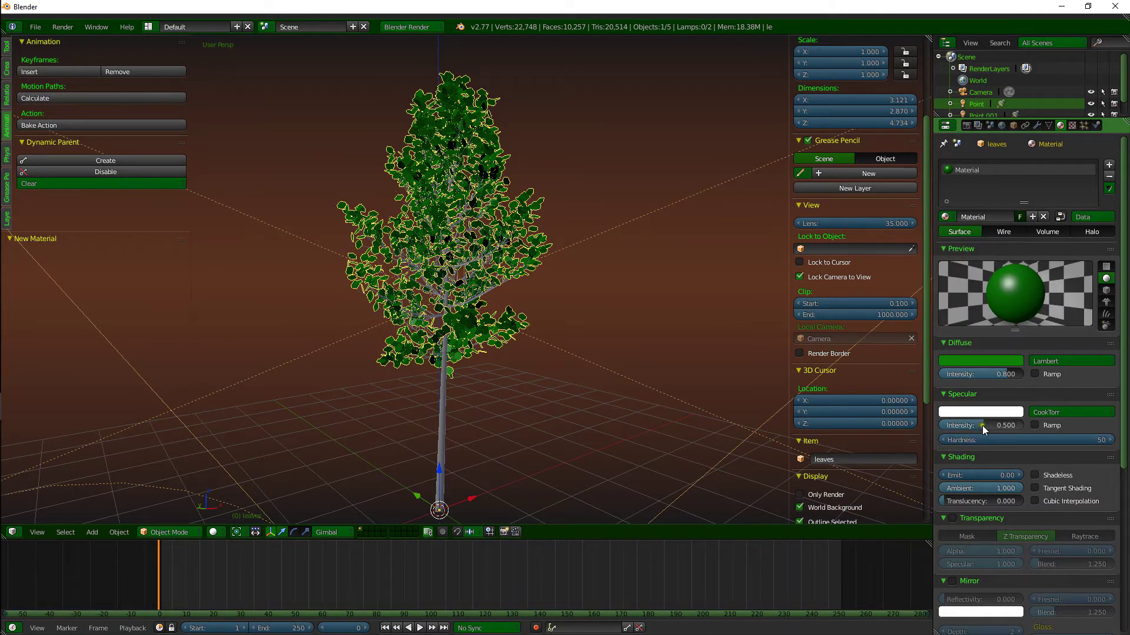
drag(982, 425, 944, 431)
drag(942, 432, 948, 437)
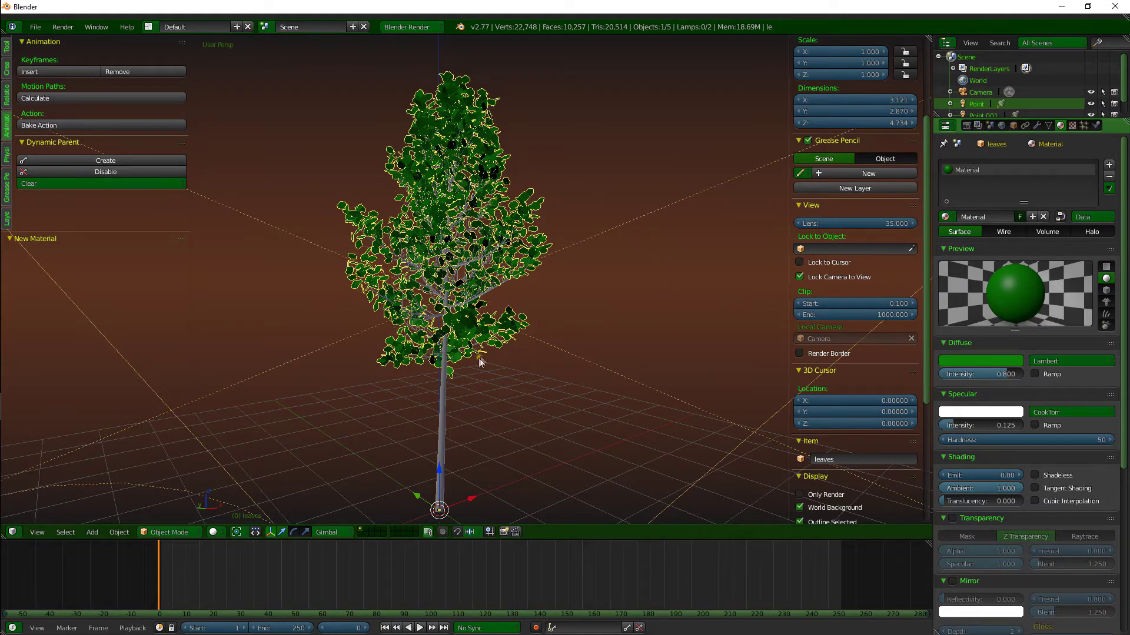
Step: Add a new material to the trunk and set its diffuse colour to orange (R 0.800, G 0.121, B 0.008)
right_click(441, 414)
middle_drag(466, 423, 537, 429)
click(1010, 217)
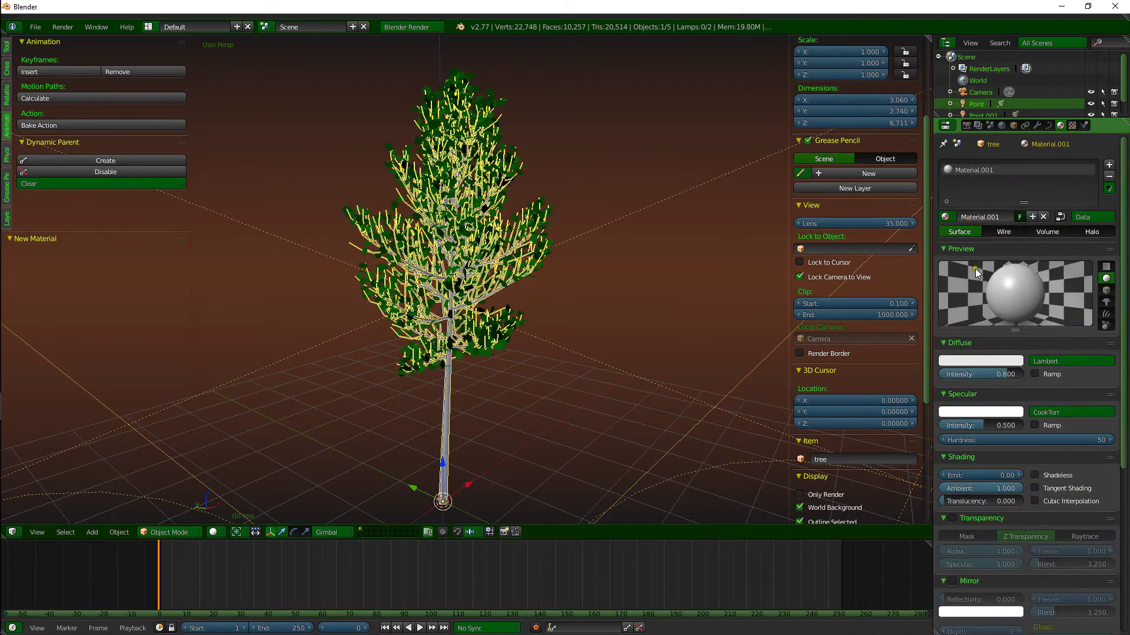
click(981, 362)
click(949, 280)
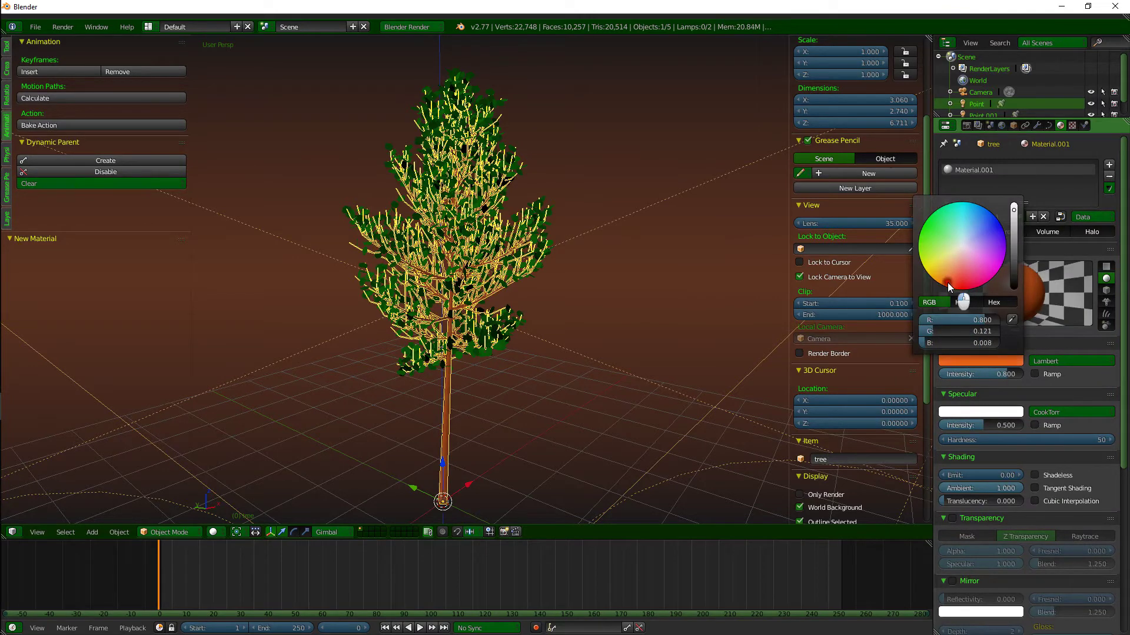
Step: Set the trunk material's specular intensity to 0 and darken its diffuse colour to brown
drag(997, 425, 891, 430)
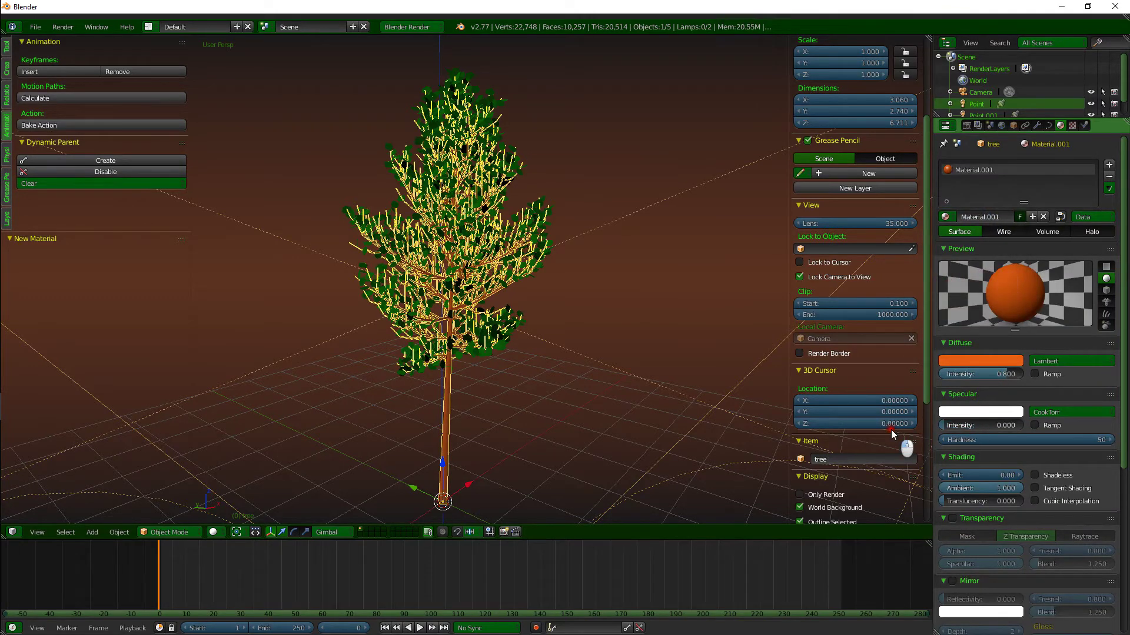
click(992, 365)
click(1012, 254)
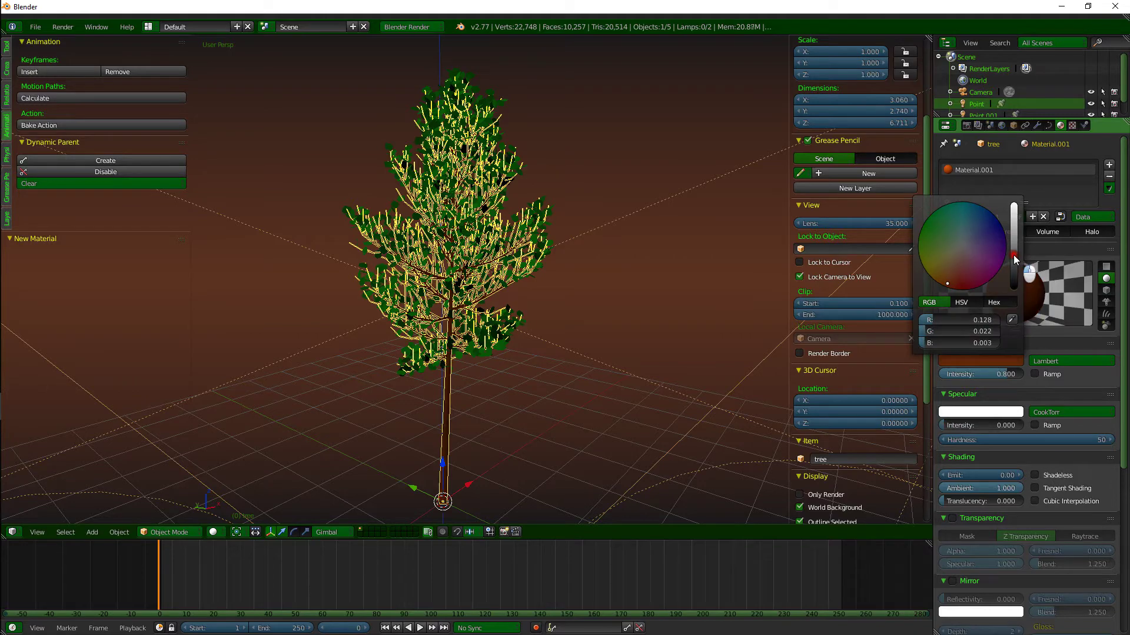
Step: Deselect everything, frame the whole tree in the camera view, and render a test image
middle_drag(694, 360, 524, 353)
key(a)
scroll(510, 342, up, 5)
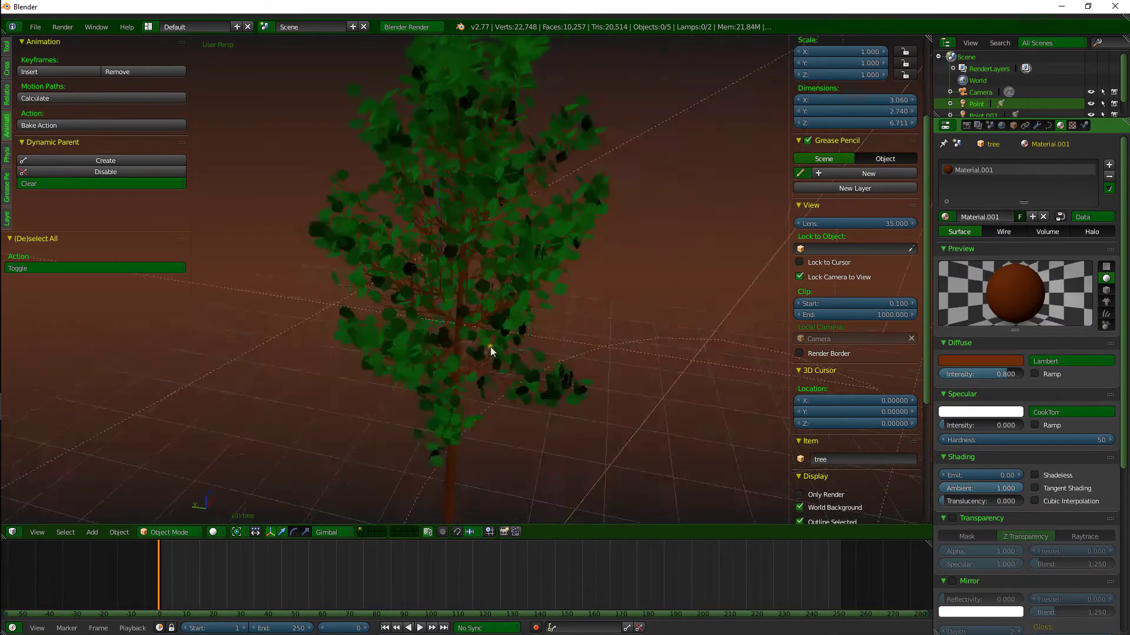
scroll(470, 306, down, 5)
key(KP_0)
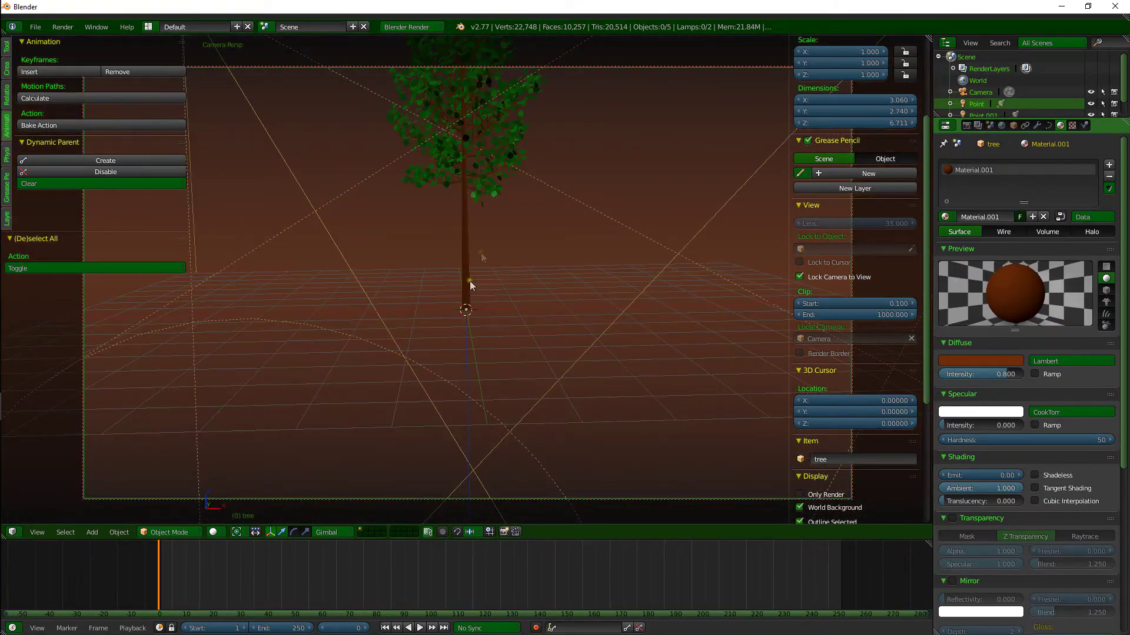
scroll(482, 341, down, 2)
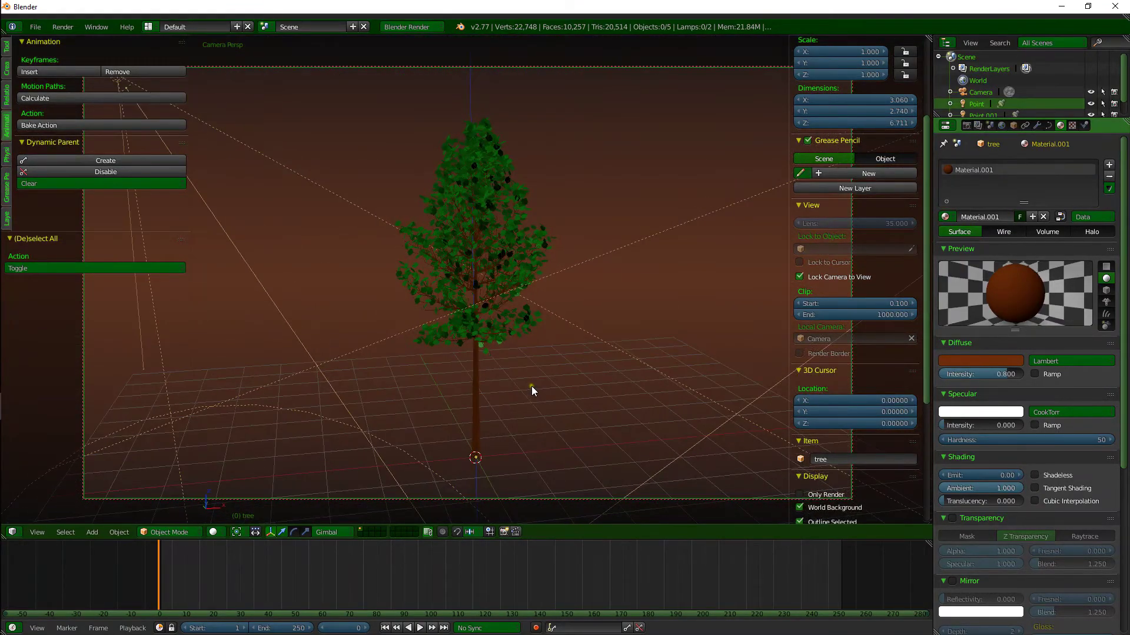
key(F12)
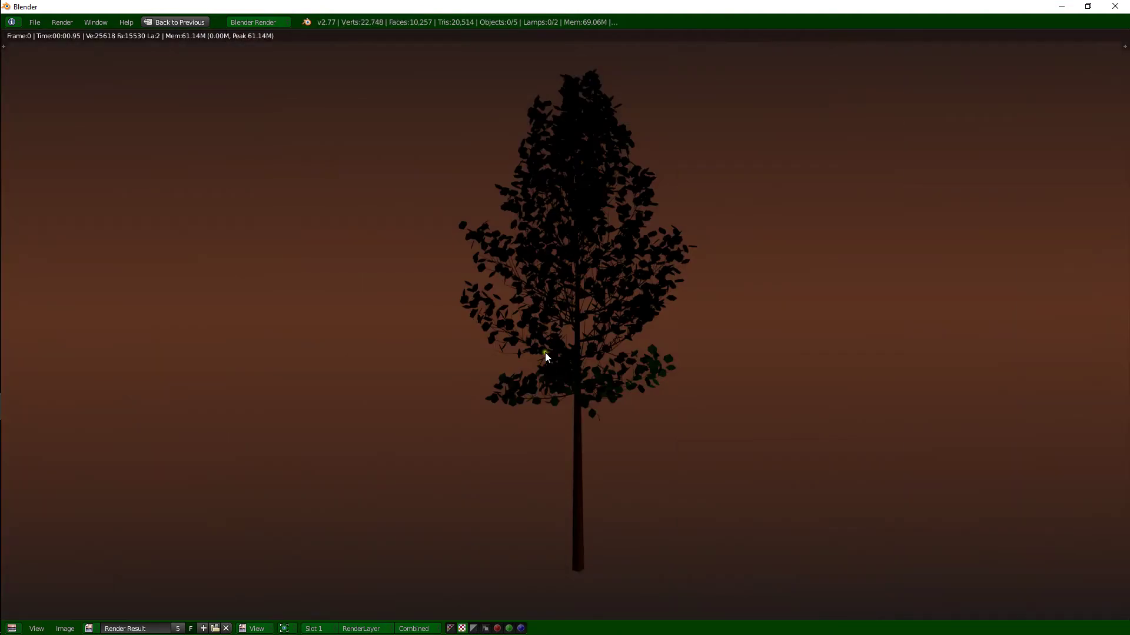
key(Escape)
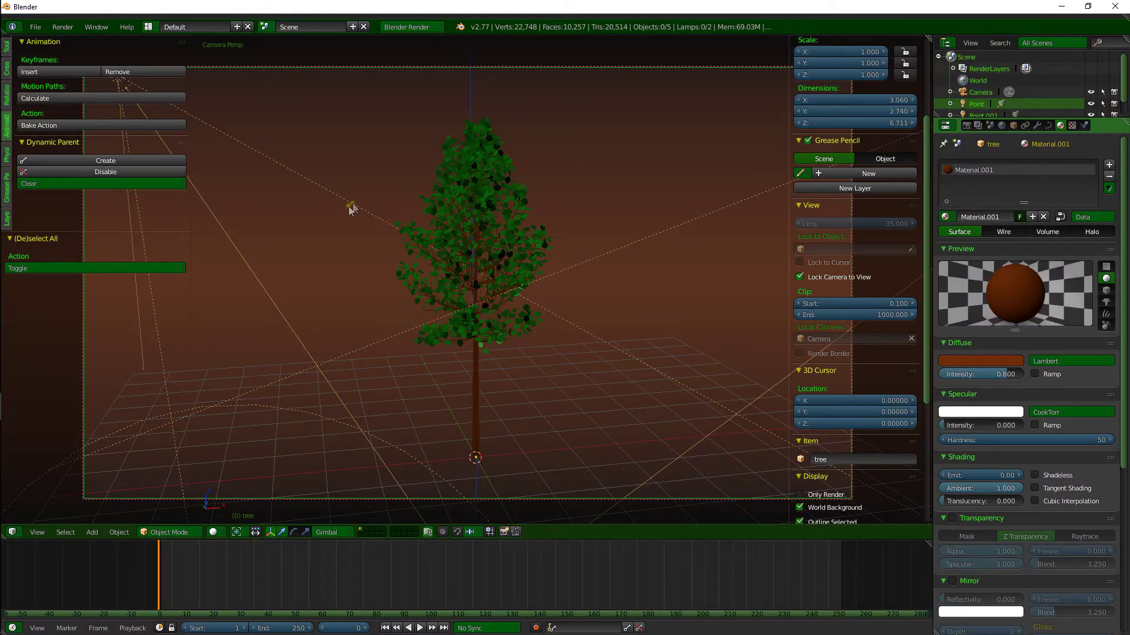
Step: Change the spot lamp to the Point type, render the tree again, and inspect the result
right_click(352, 203)
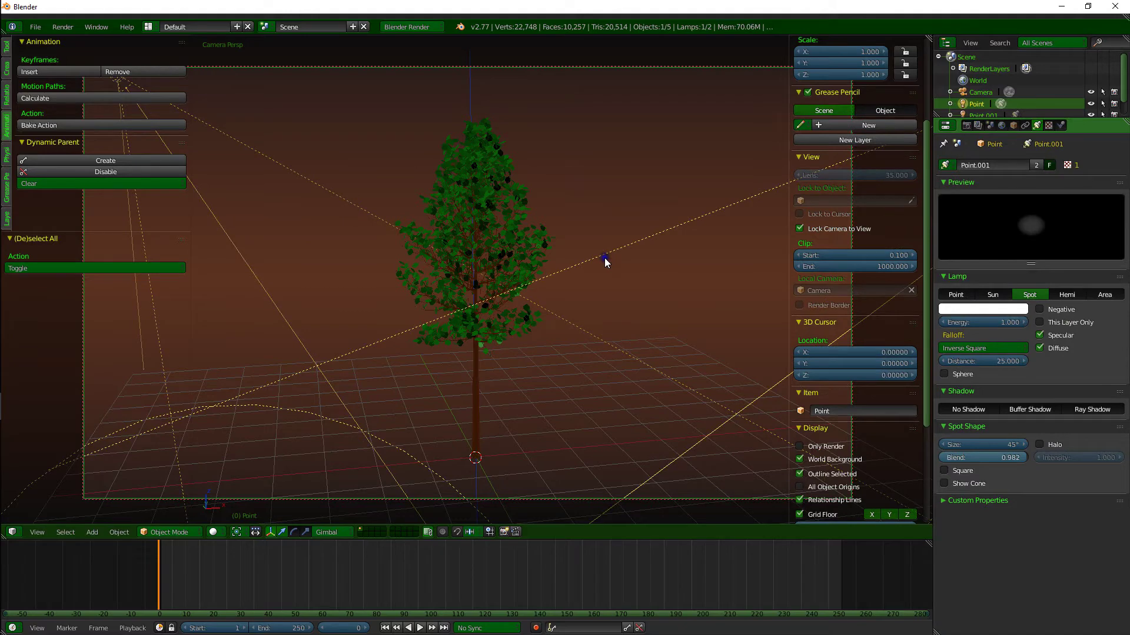
click(956, 294)
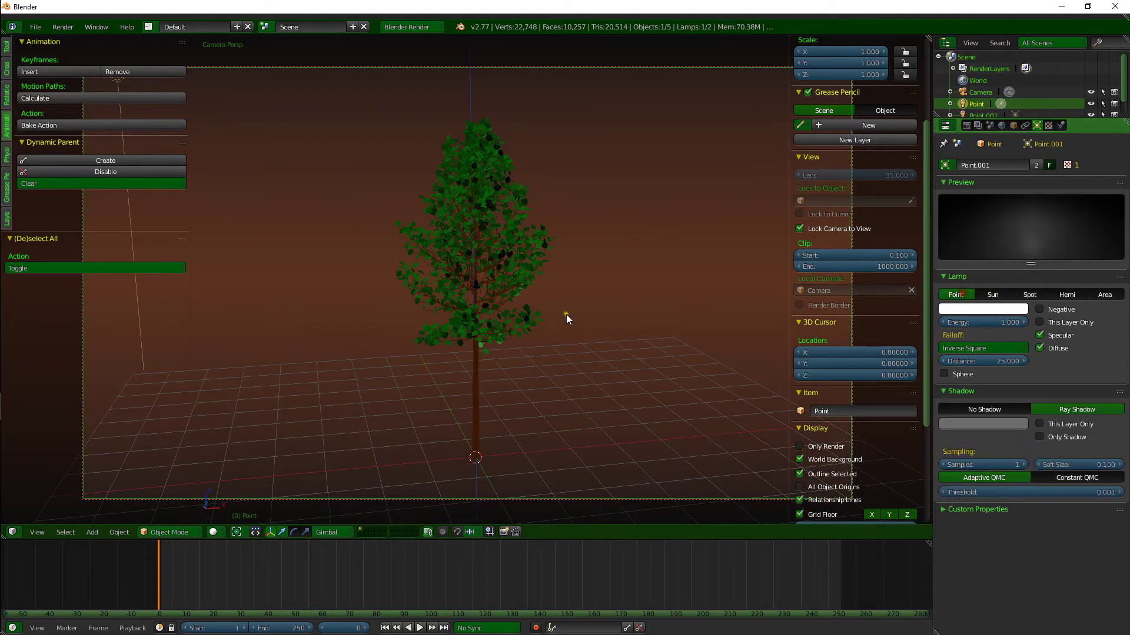
key(F12)
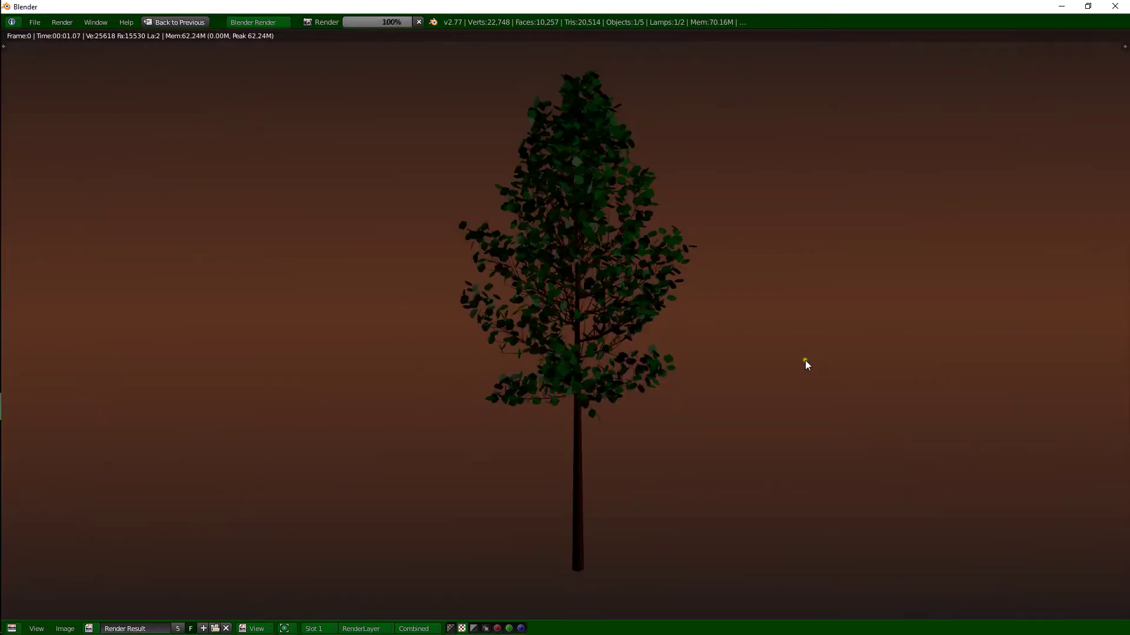
middle_drag(622, 279, 651, 306)
scroll(624, 353, down, 1)
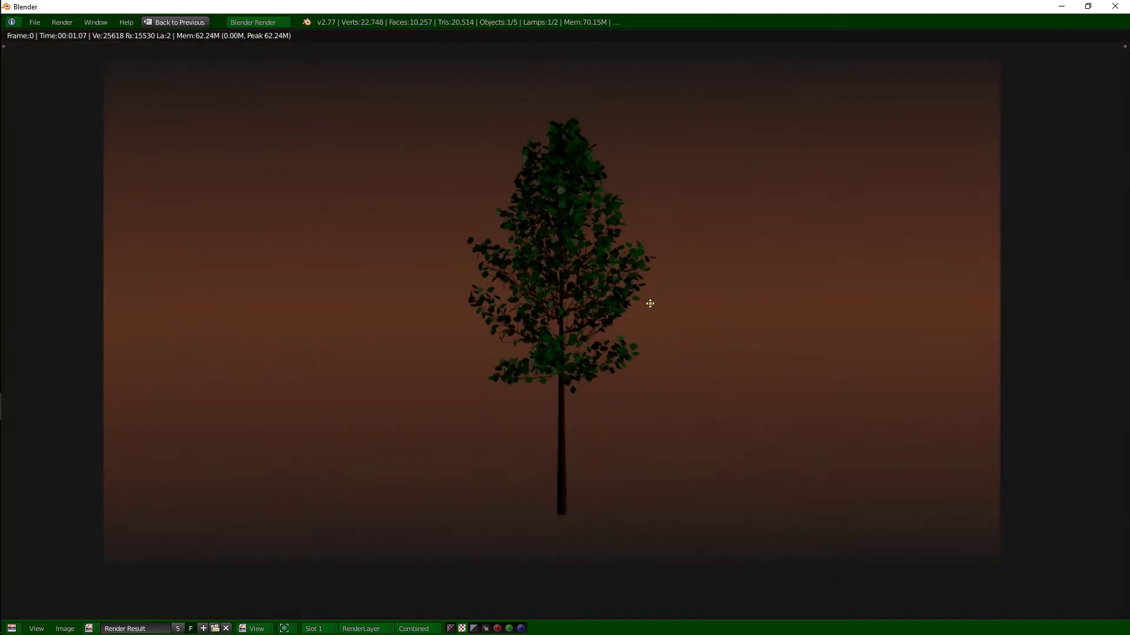
scroll(650, 312, up, 1)
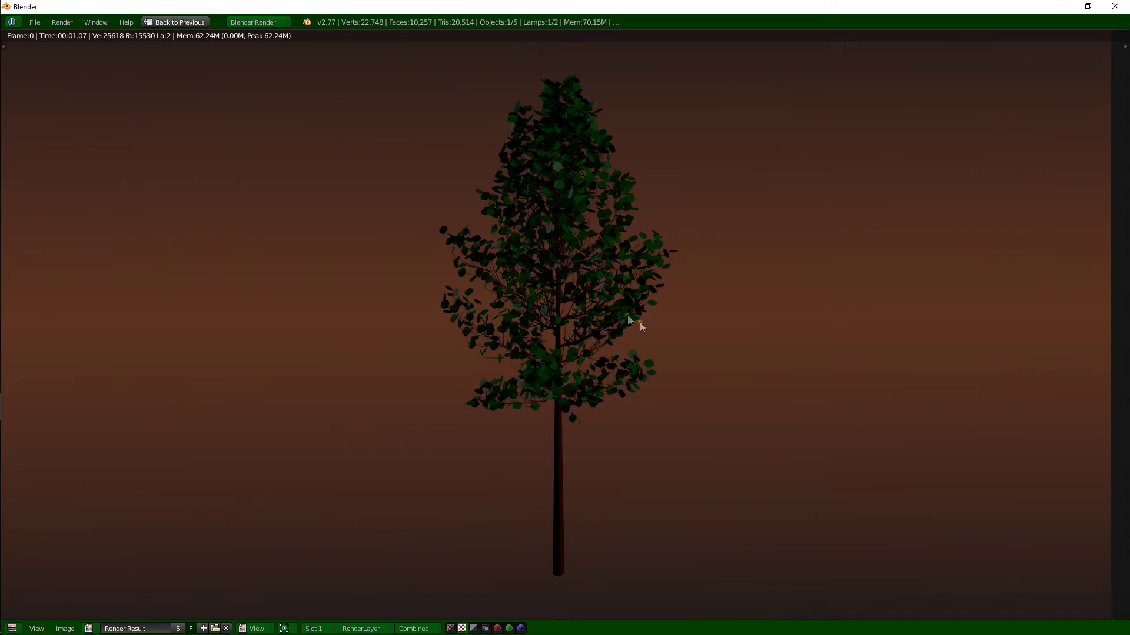
key(Escape)
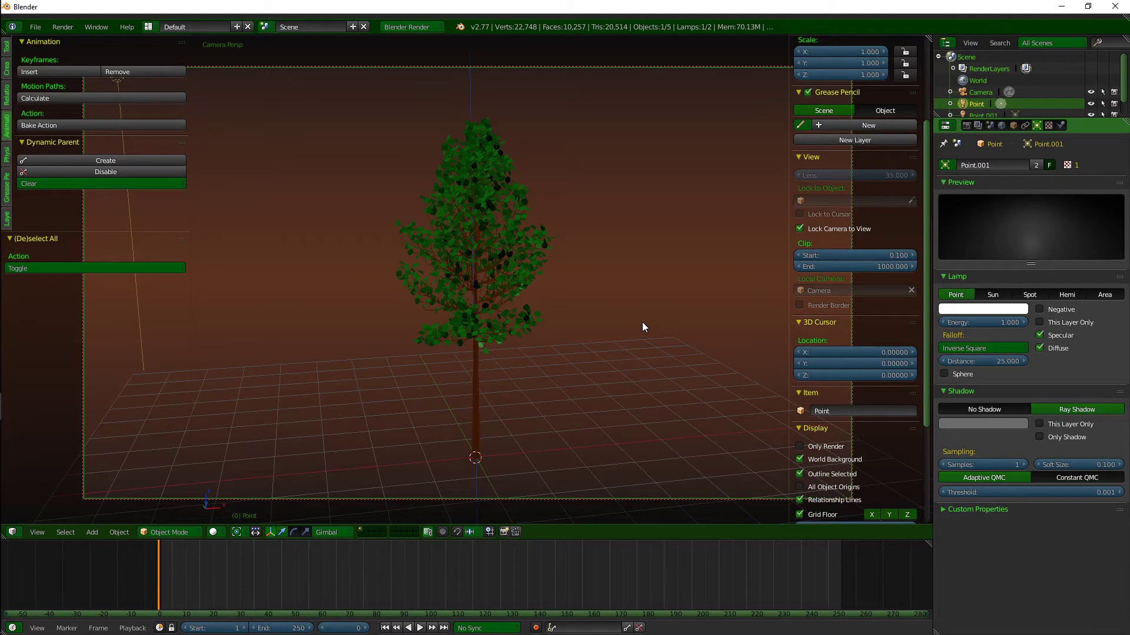
Step: Duplicate the tree's trunk and leaves, place the copy about 2.3 units along X, and rotate it about 56° around Z
middle_drag(563, 303, 523, 344)
right_click(479, 376)
shift+right_click(518, 324)
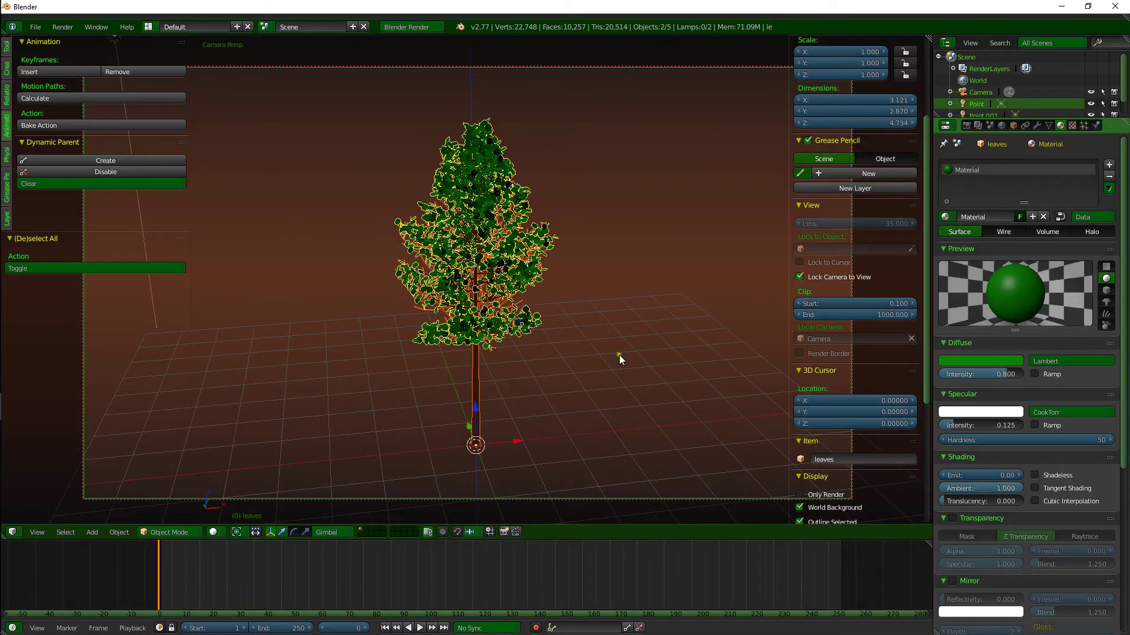
key(shift+d)
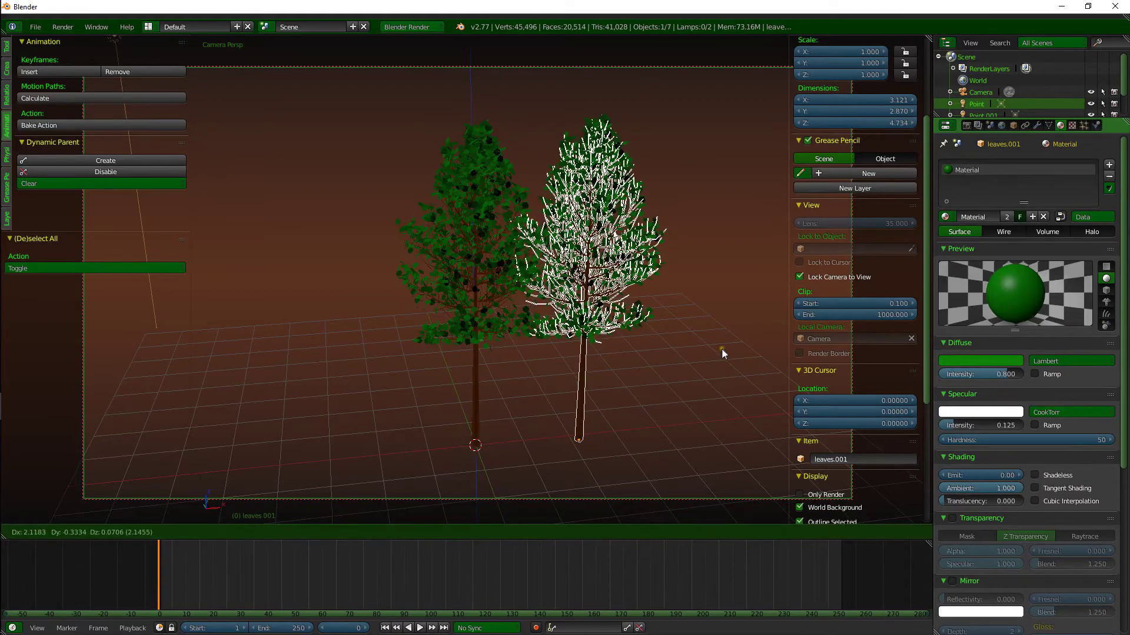
click(731, 340)
key(r)
key(z)
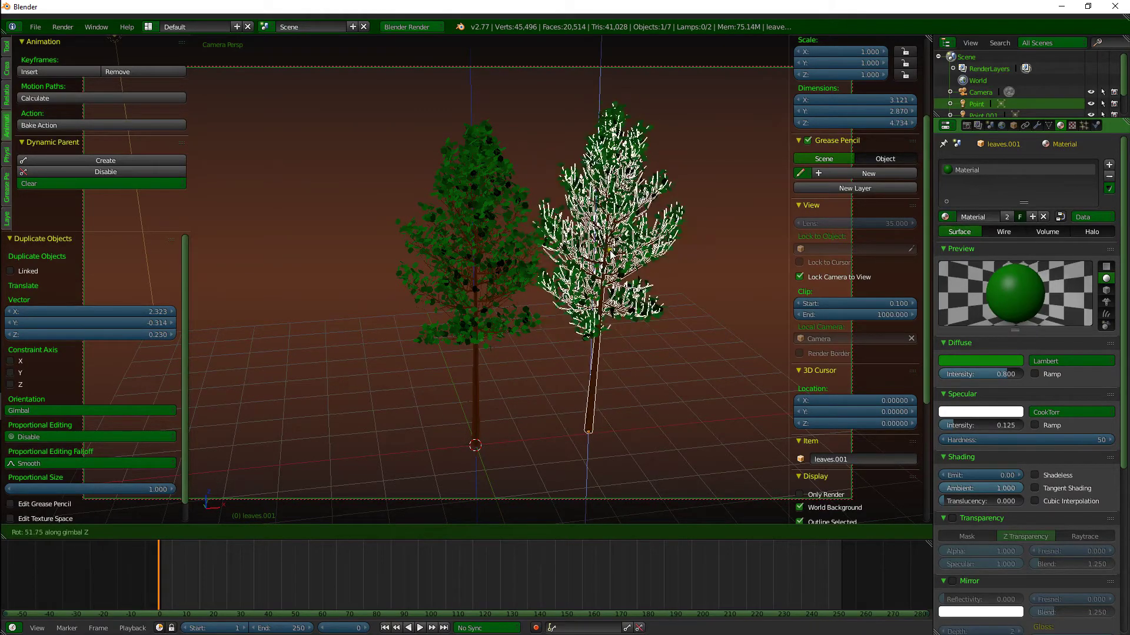
click(610, 412)
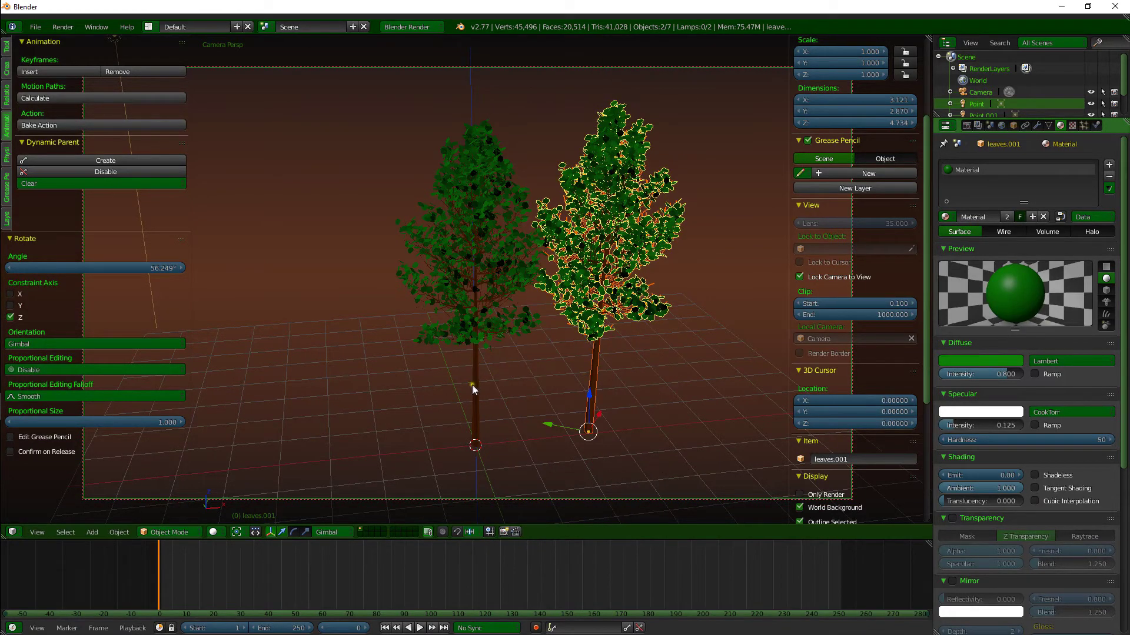
Step: Duplicate both trees, offset the copies in negative X and about 2.3 units along Y, and render the group
shift+right_click(472, 384)
key(shift+d)
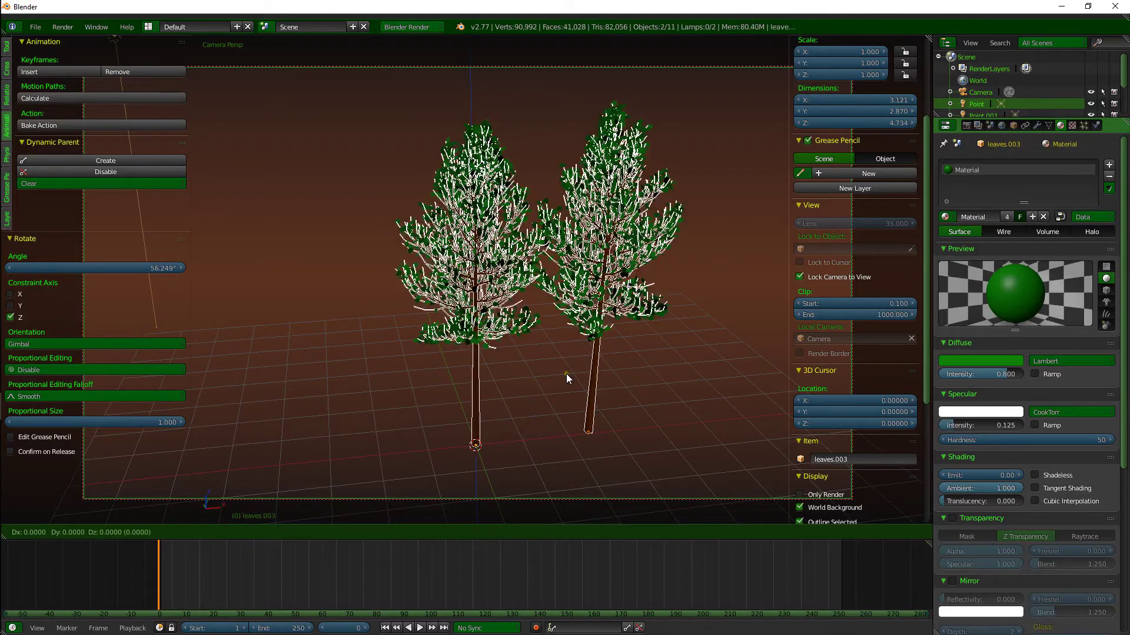
key(x)
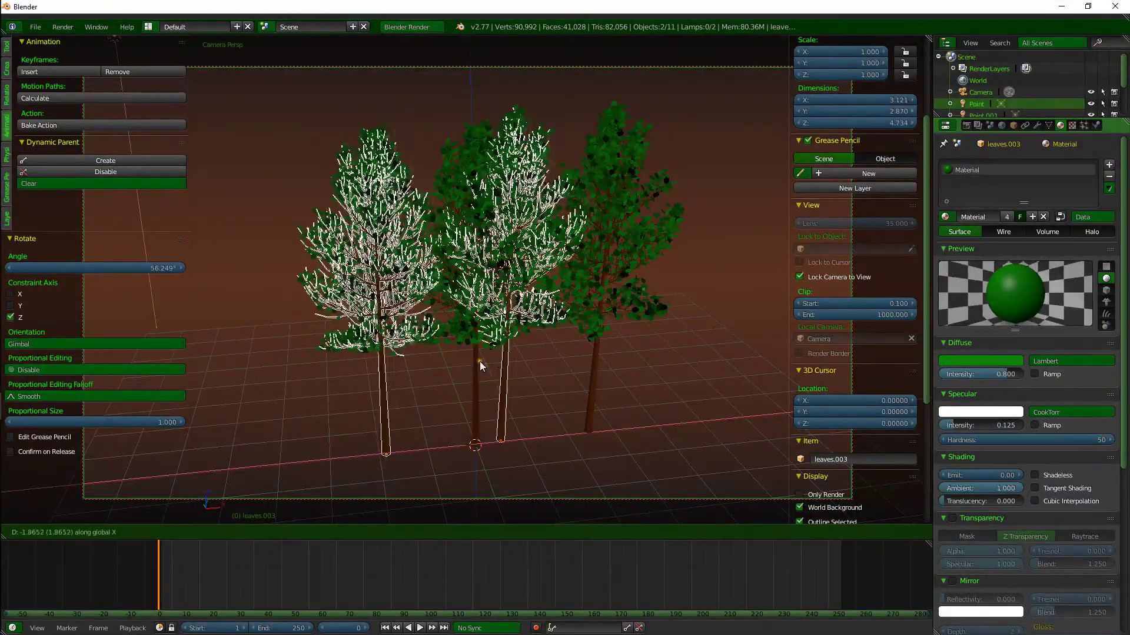
click(472, 372)
drag(454, 429, 443, 376)
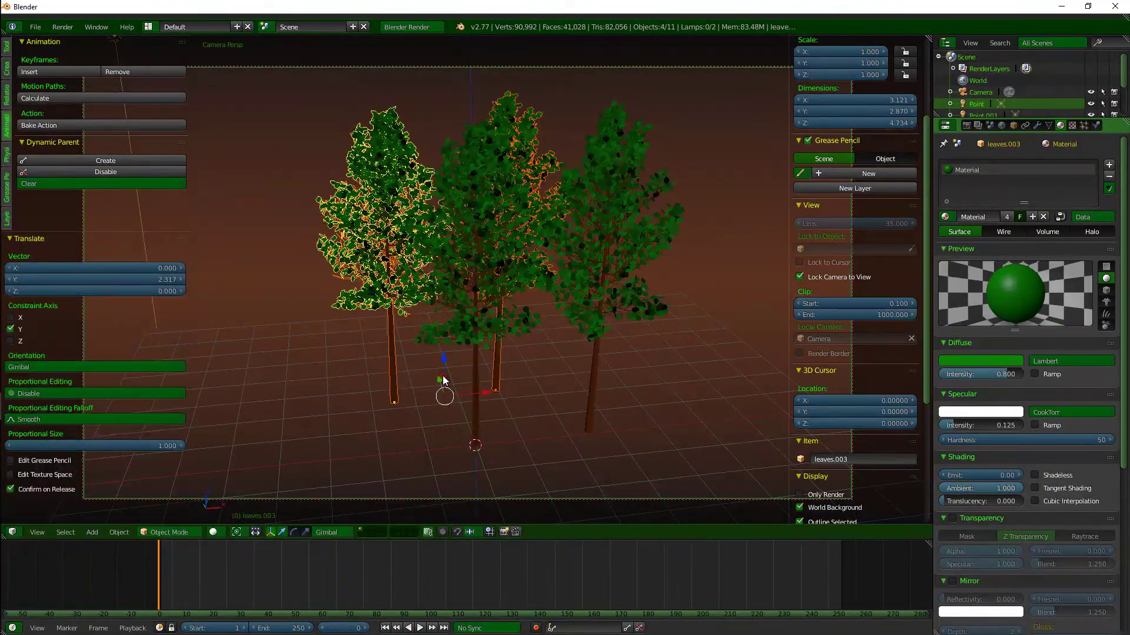
middle_drag(442, 379, 443, 357)
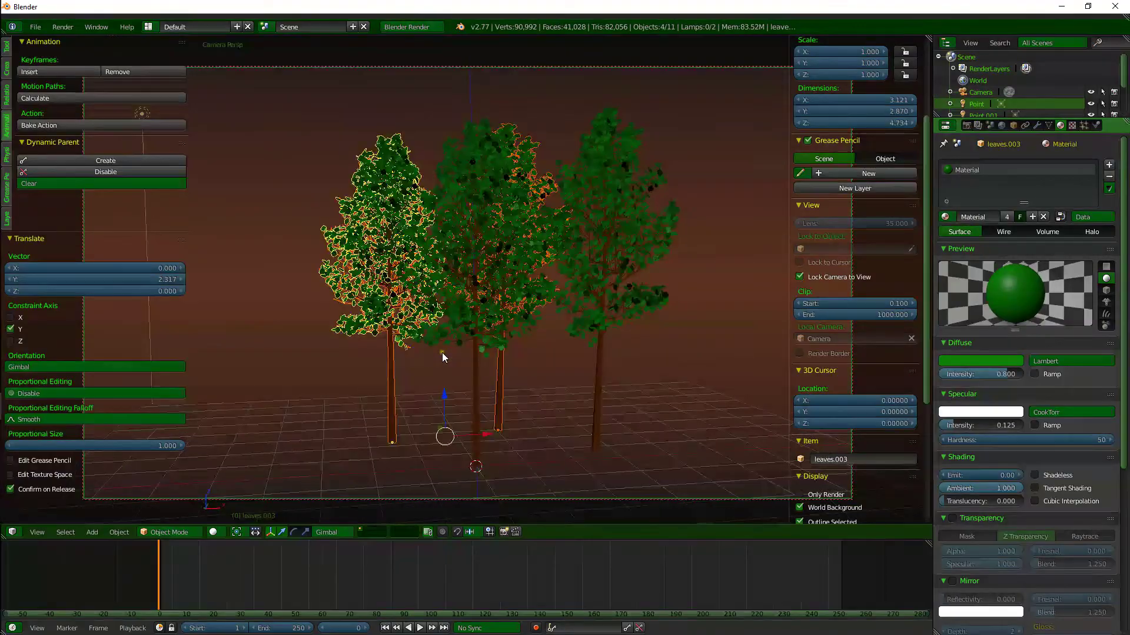
key(F12)
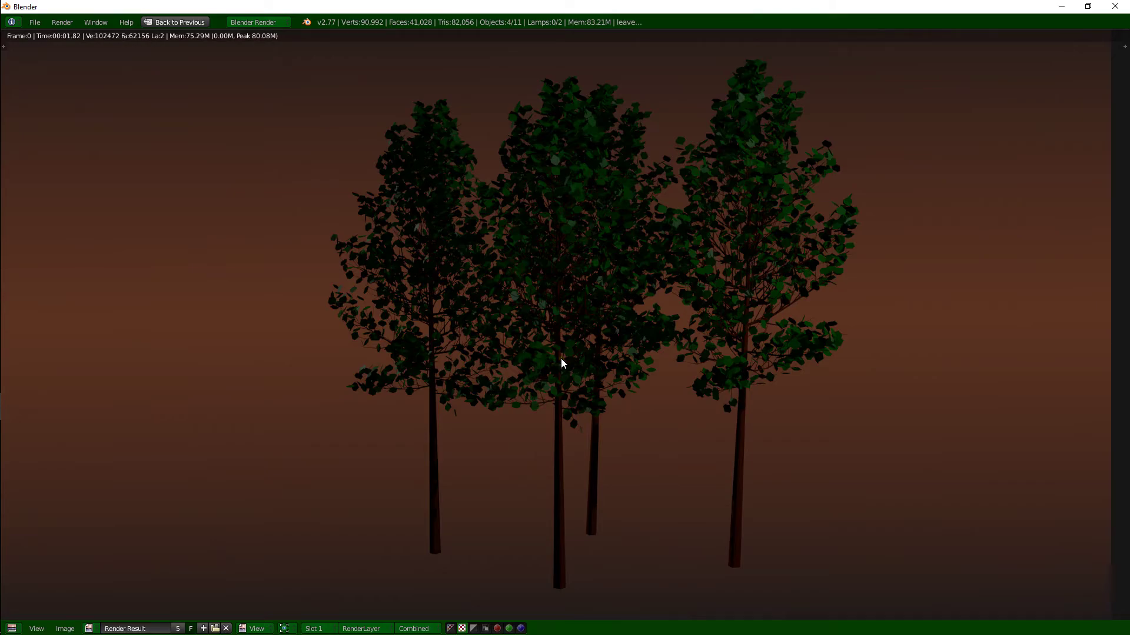
Step: Close the render and delete all the duplicated trees, keeping only the original
key(Escape)
key(Delete)
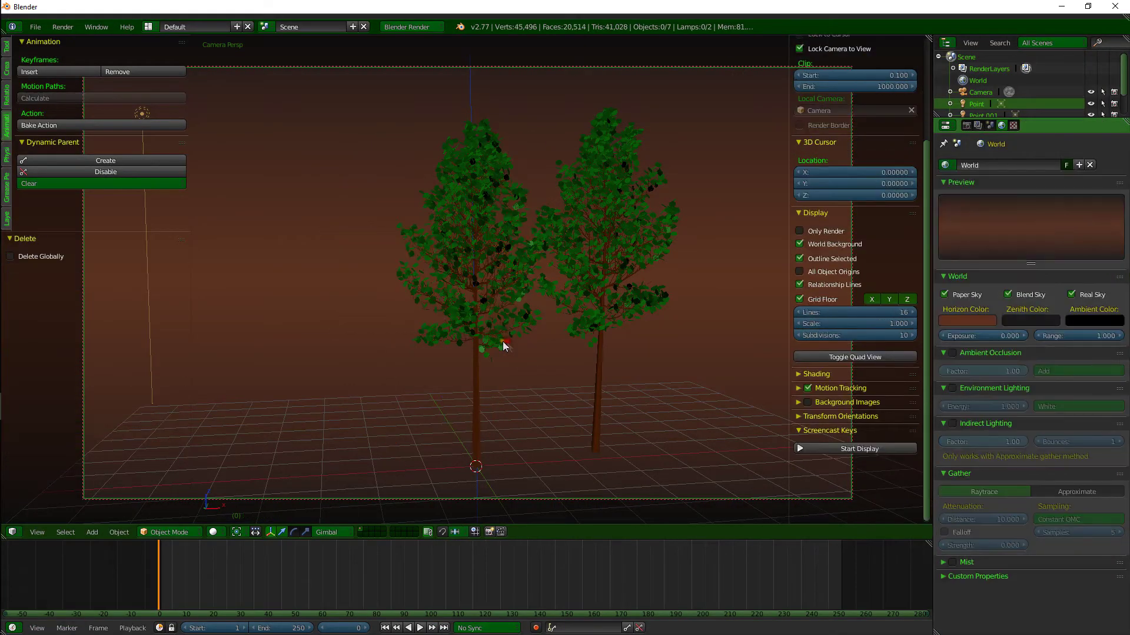
right_click(599, 355)
shift+right_click(650, 316)
key(x)
click(630, 326)
Step: Inspect the remaining tree from several angles, both through the camera and in a free perspective view
middle_drag(633, 333, 572, 323)
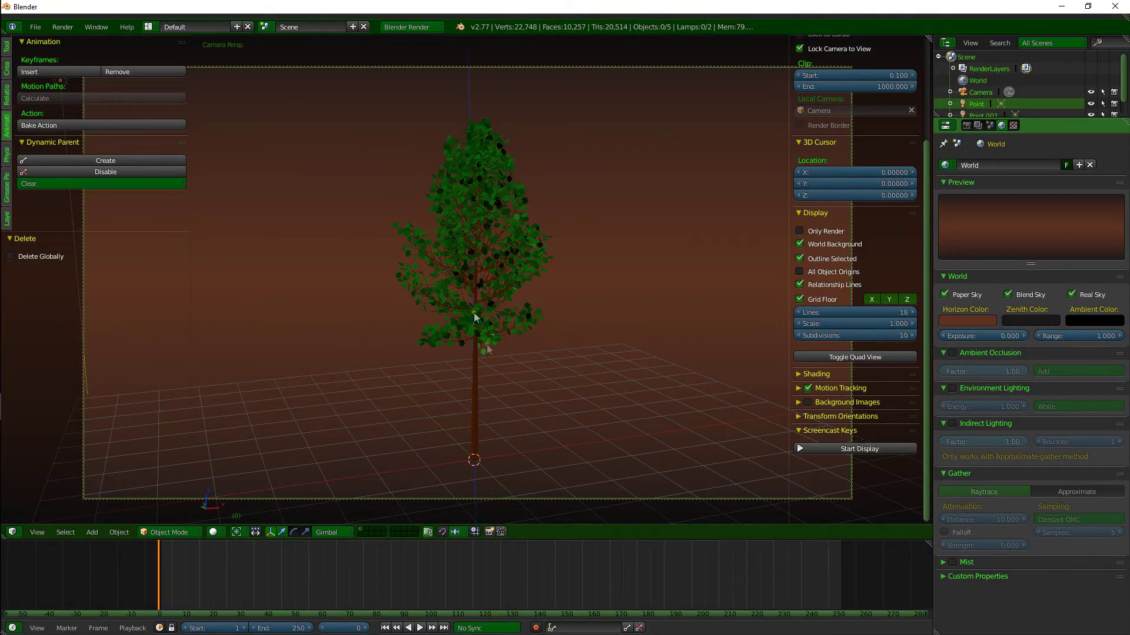
middle_drag(475, 317, 486, 293)
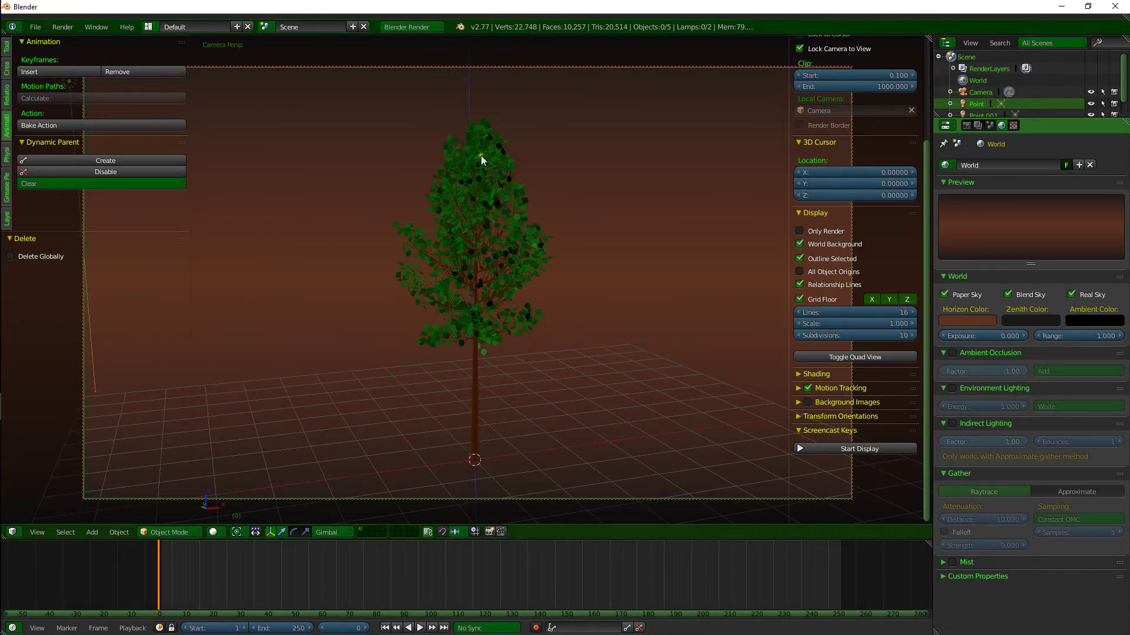
key(KP_0)
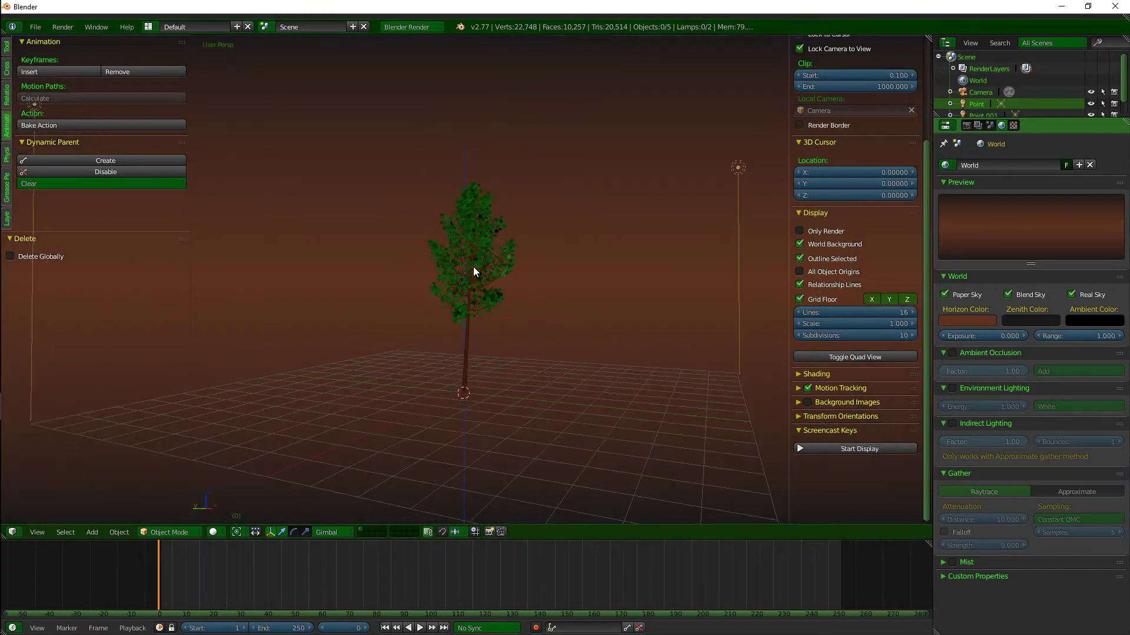
scroll(473, 266, up, 4)
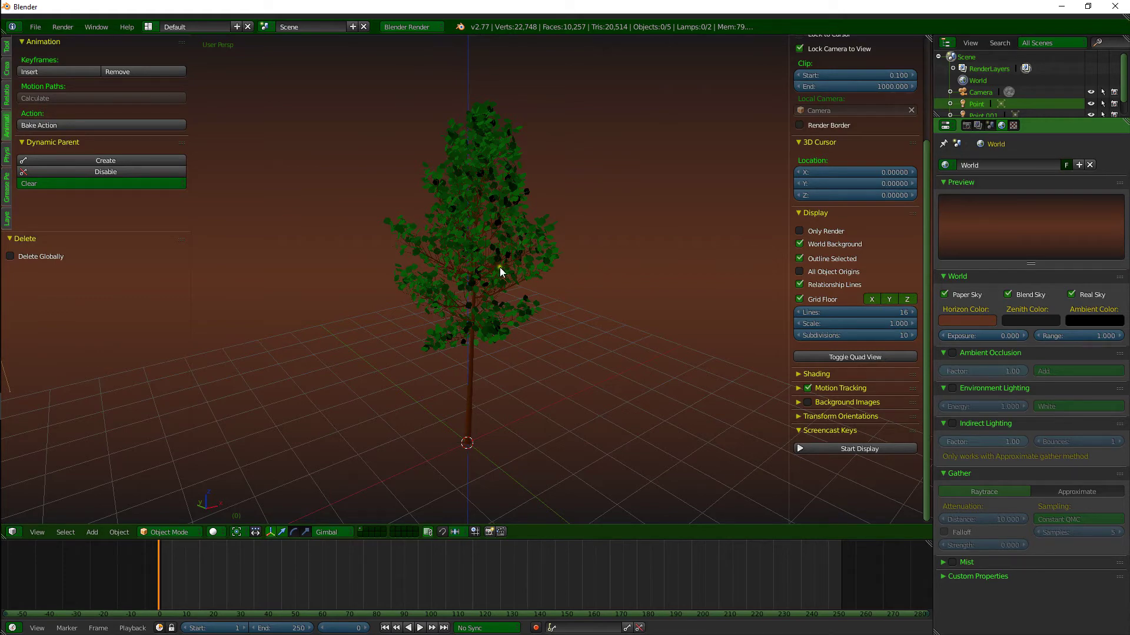
middle_drag(542, 234, 479, 247)
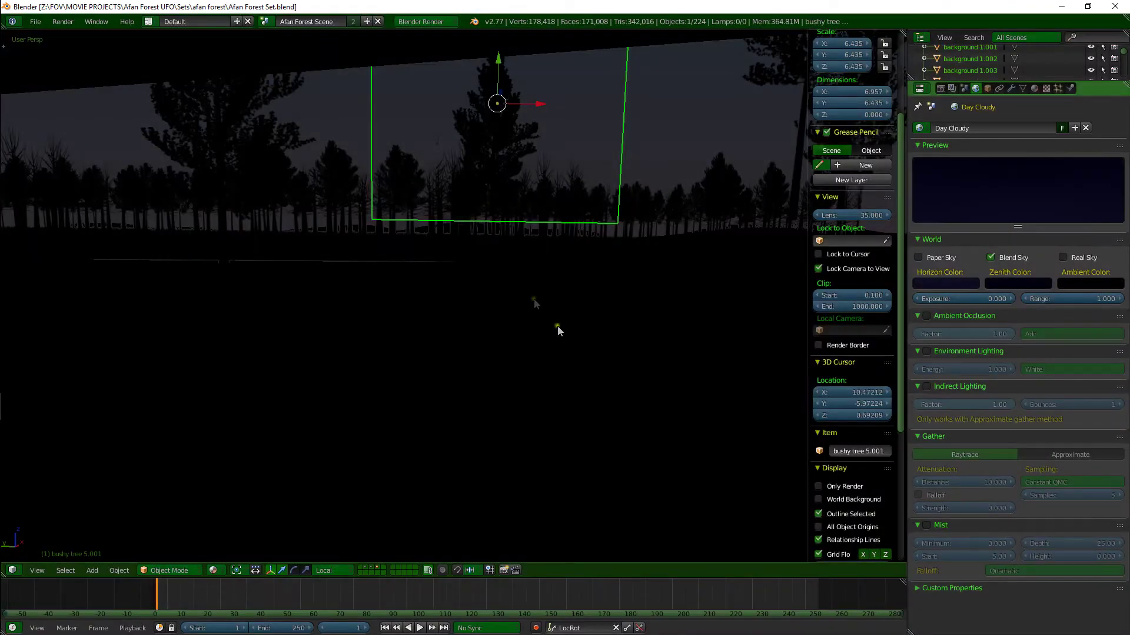
Step: Examine how the Afan Forest set is built from flat tree planes, from inside the forest and from above
middle_drag(521, 251, 533, 314)
scroll(533, 314, up, 8)
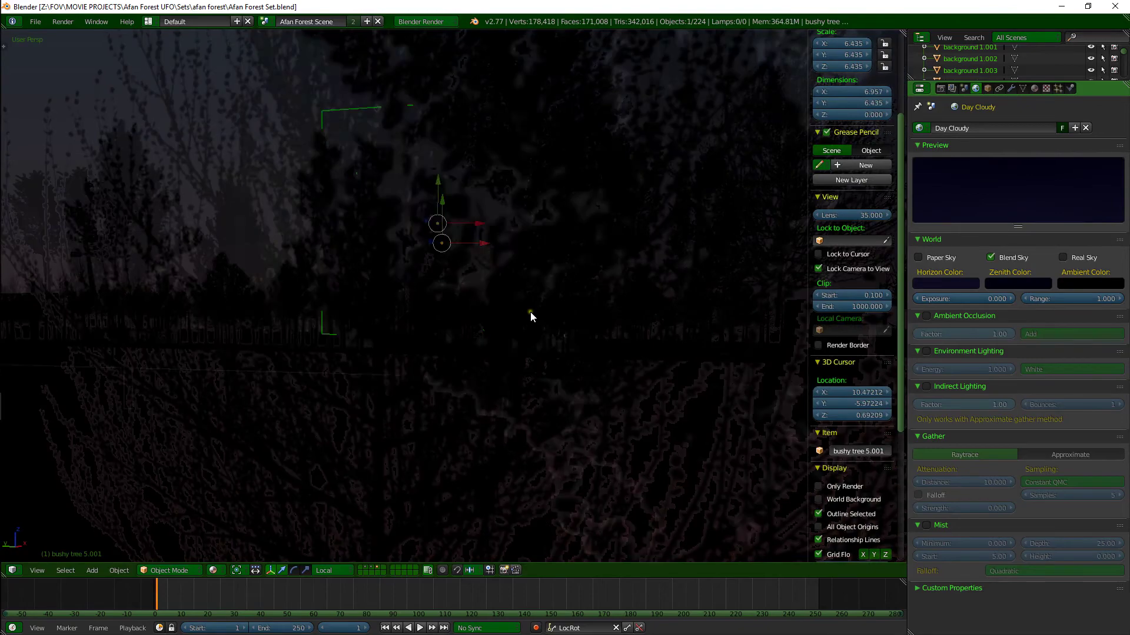
scroll(521, 315, down, 10)
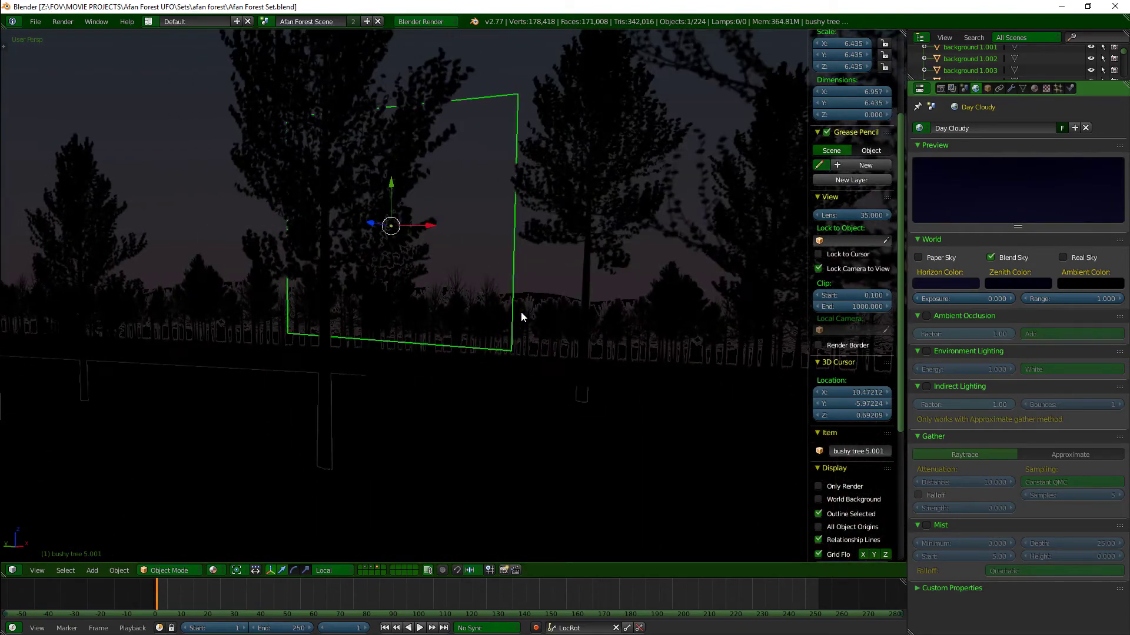
middle_drag(521, 313, 453, 297)
right_click(367, 235)
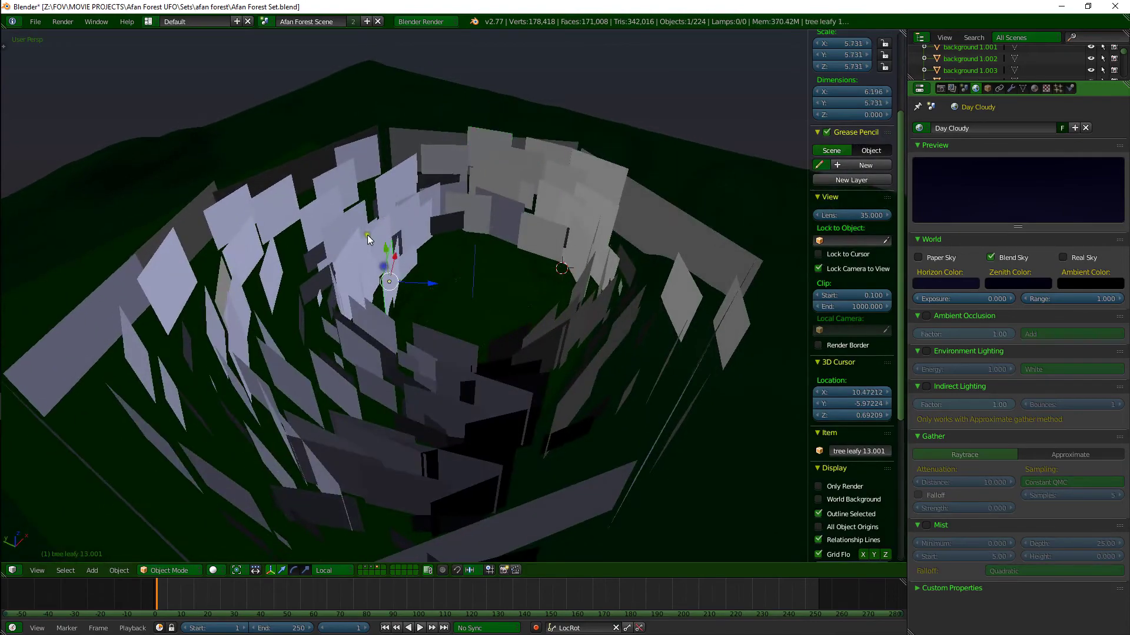
right_click(368, 327)
middle_drag(368, 327, 372, 319)
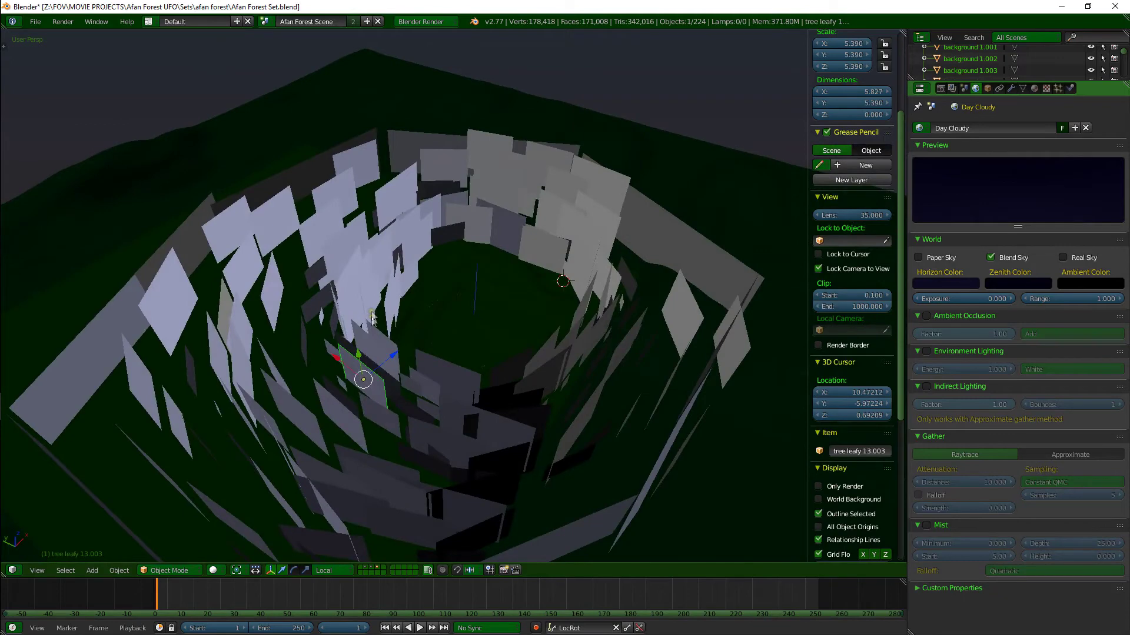
right_click(333, 220)
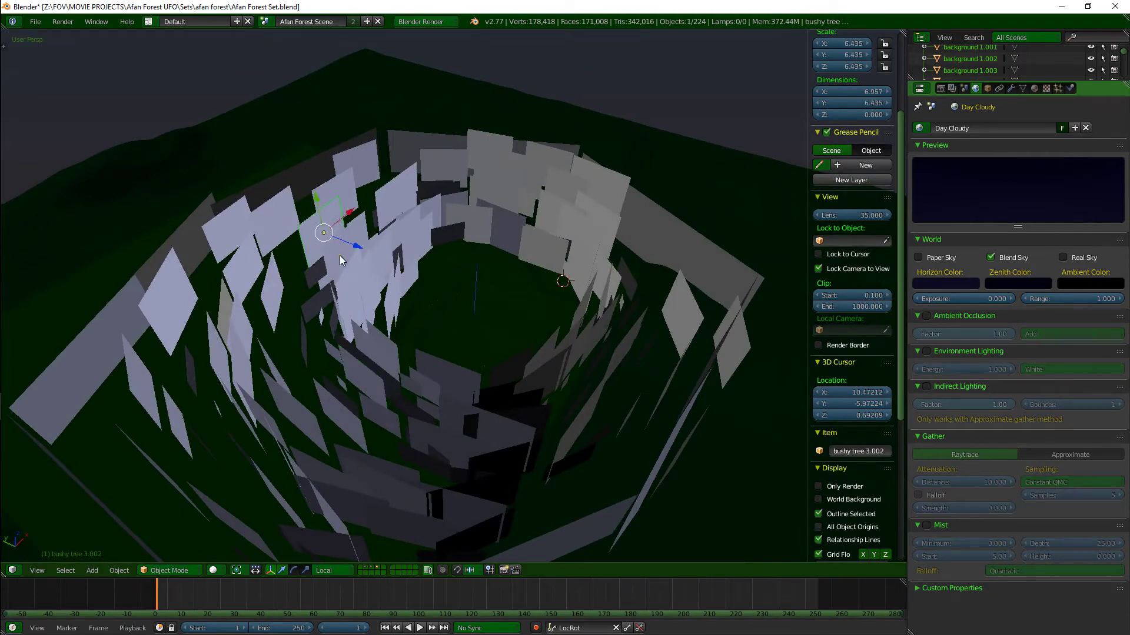
scroll(340, 258, up, 2)
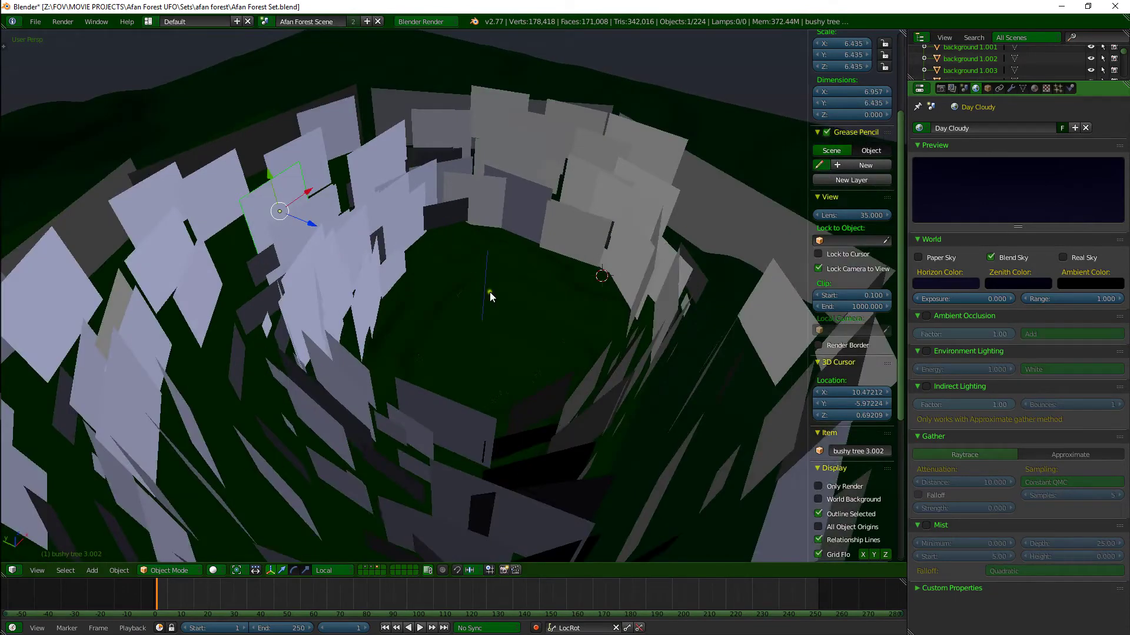
Step: Switch back to the single-tree Blender window and reframe the whole tree through the camera from a low, near-level angle
mouse_move(3, 353)
mouse_move(12, 416)
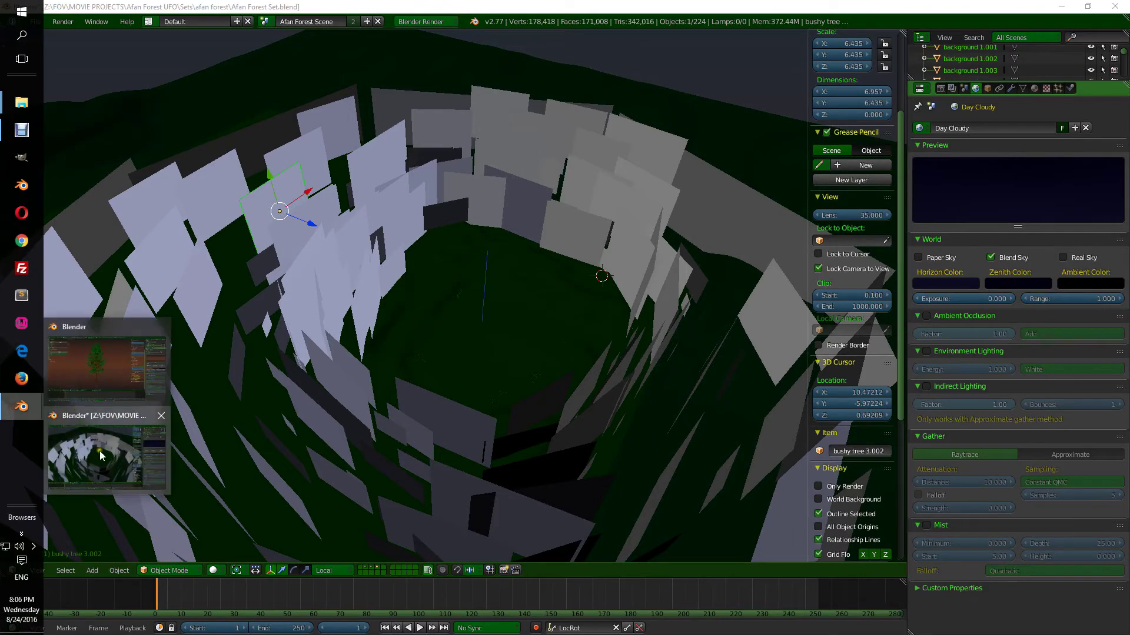
click(104, 375)
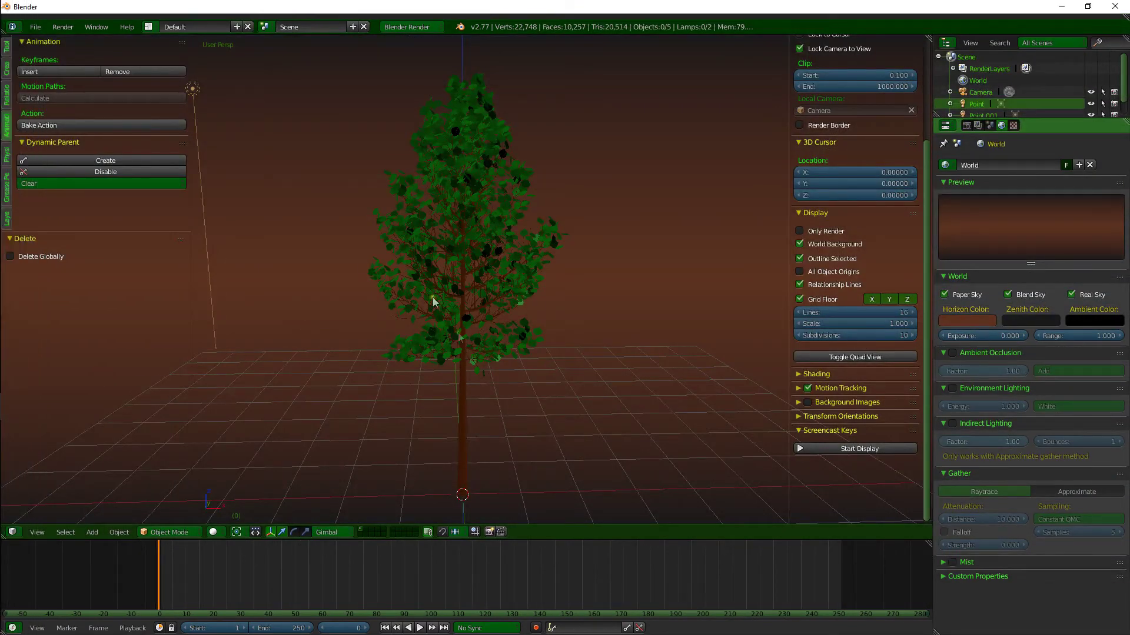
key(KP_0)
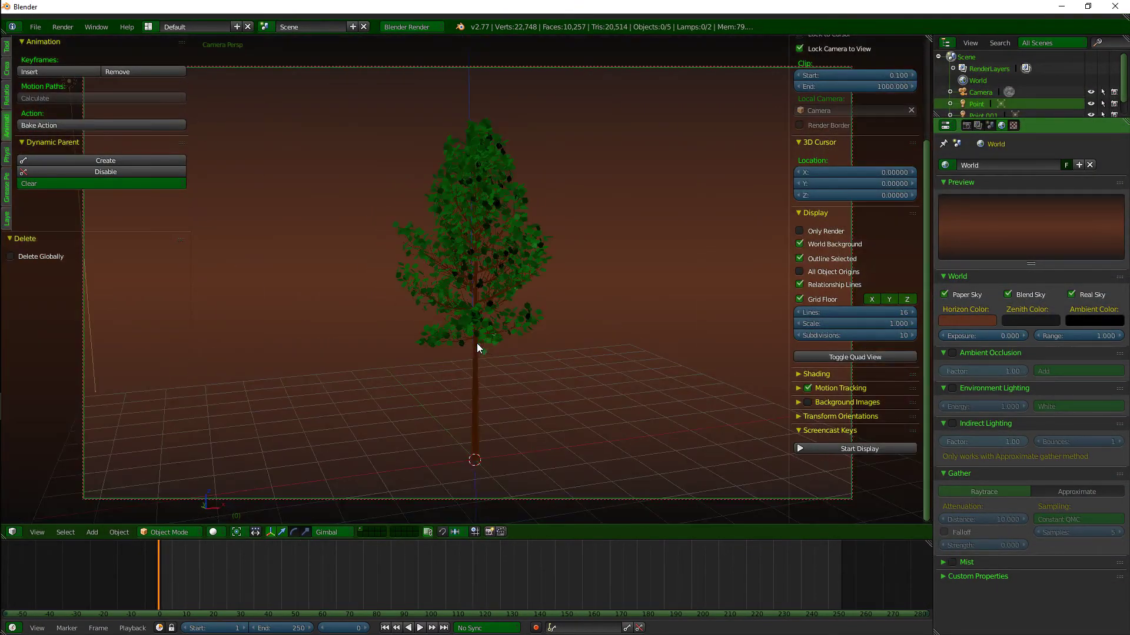
scroll(467, 312, up, 3)
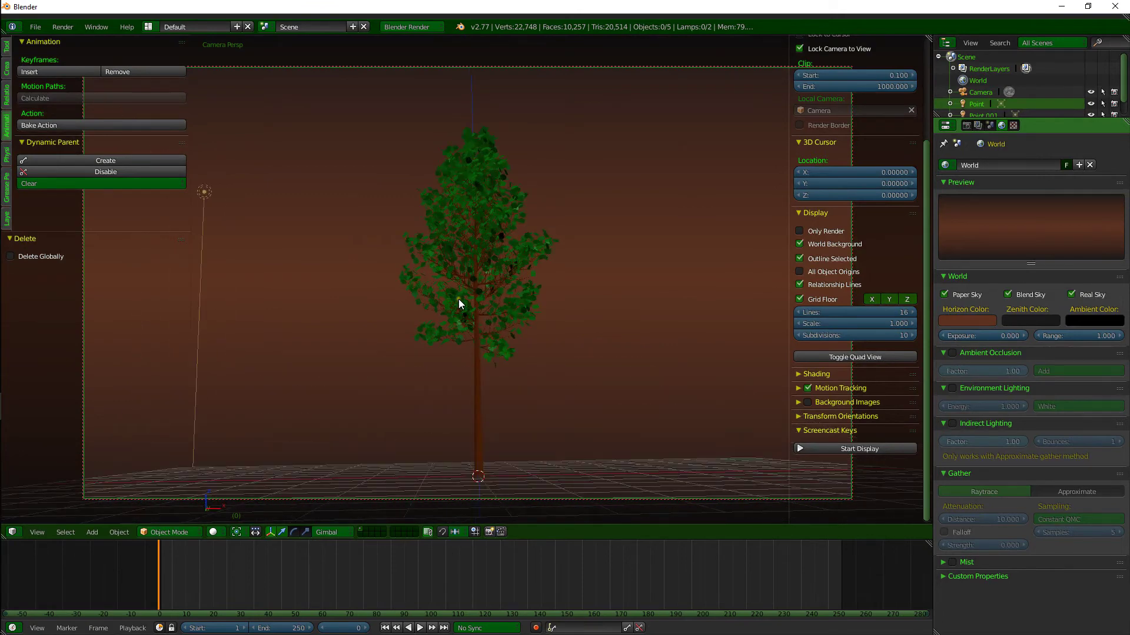
scroll(474, 302, down, 2)
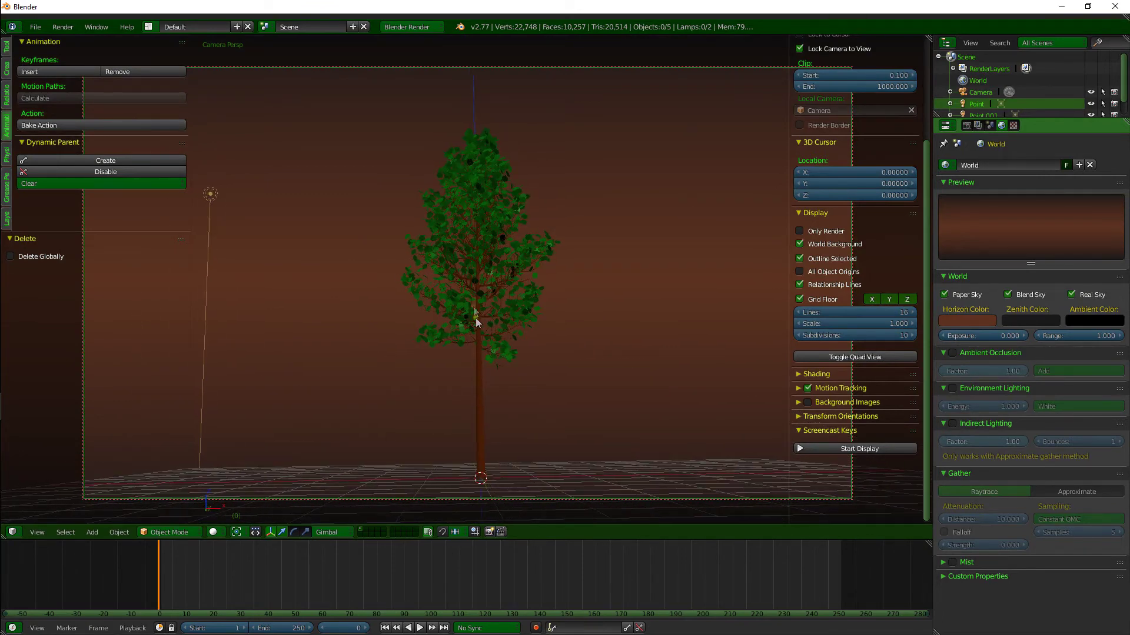
Step: Select the camera and set the horizontal render resolution to 1072 px for a nearly square frame
right_click(516, 66)
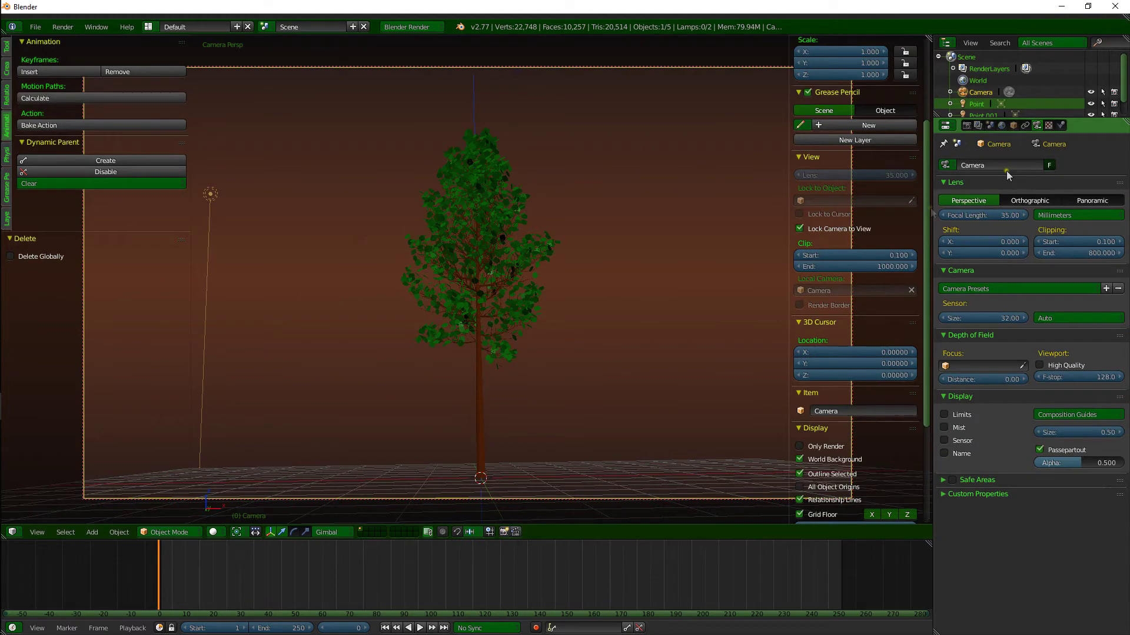
click(968, 124)
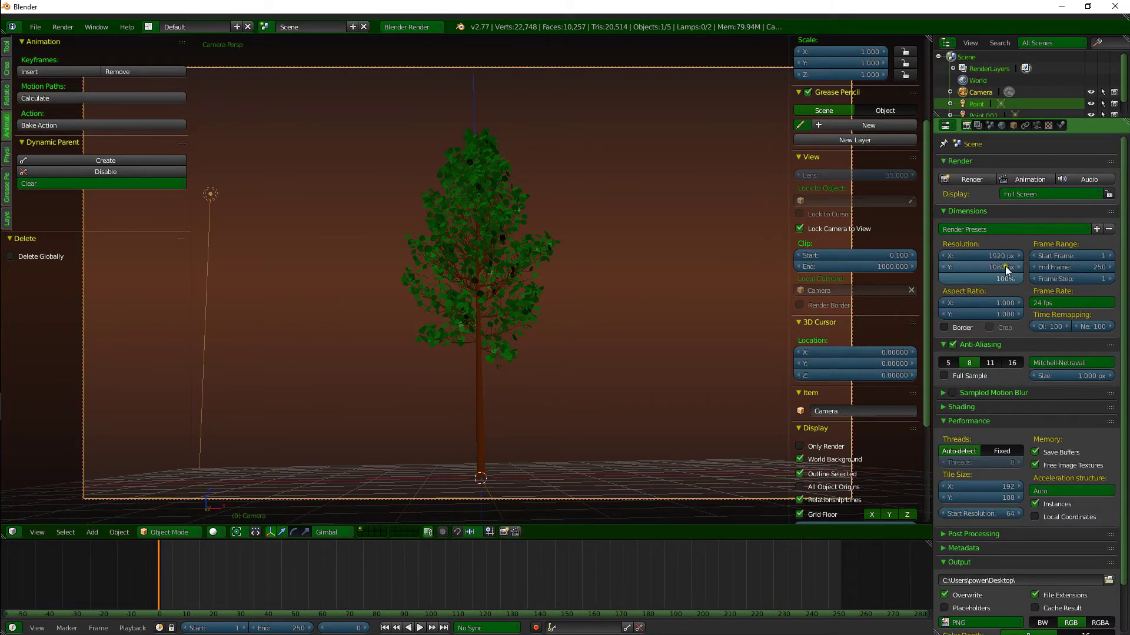
drag(998, 258, 870, 252)
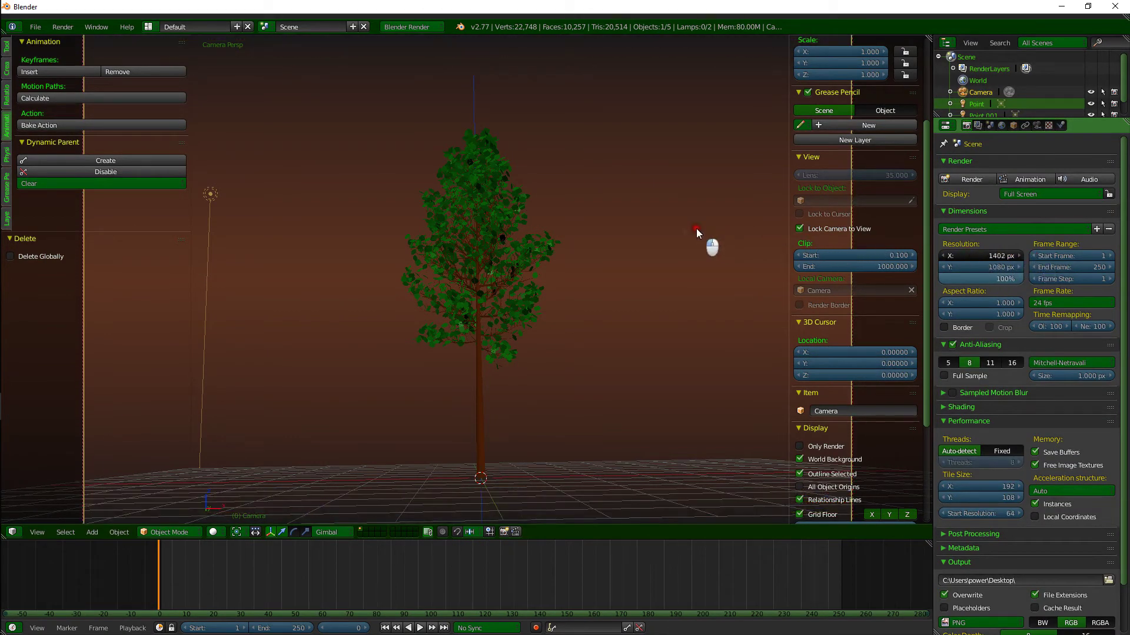
drag(574, 221, 518, 228)
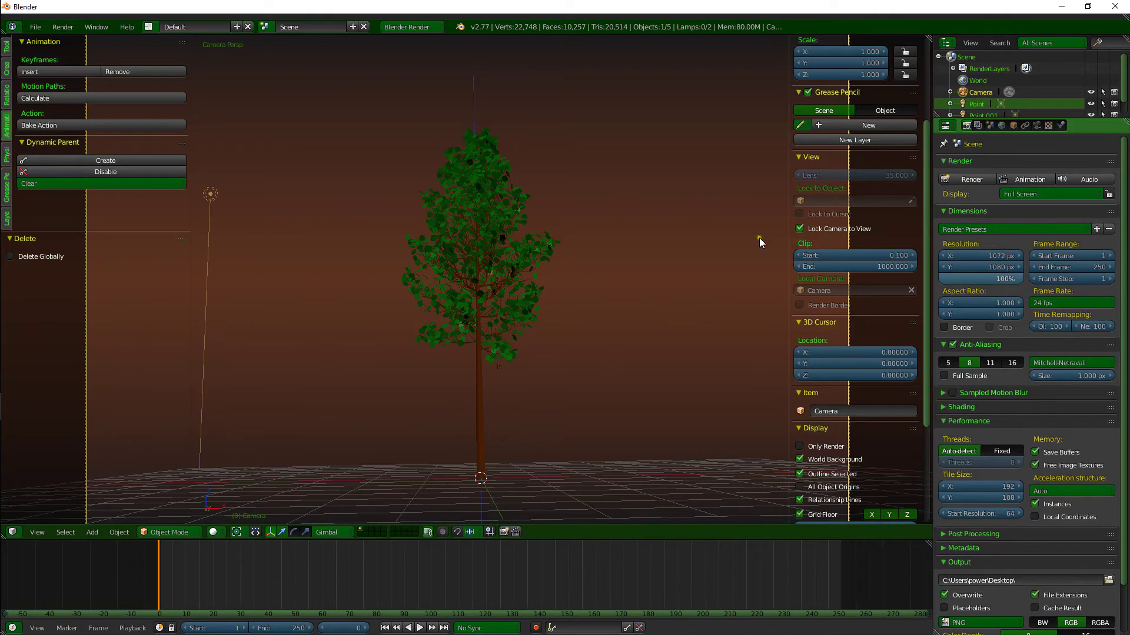
Step: Temporarily unlock the camera from the view to show its full frame, then relock it and move closer so the tree fills the frame
click(799, 229)
scroll(573, 365, down, 4)
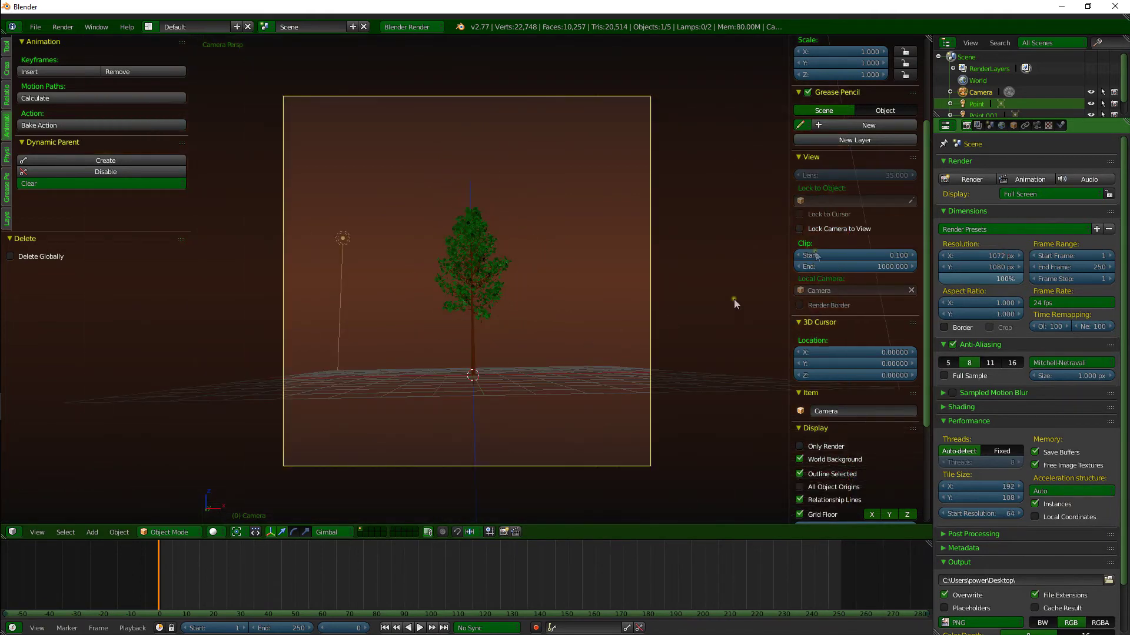
click(799, 229)
scroll(557, 344, up, 4)
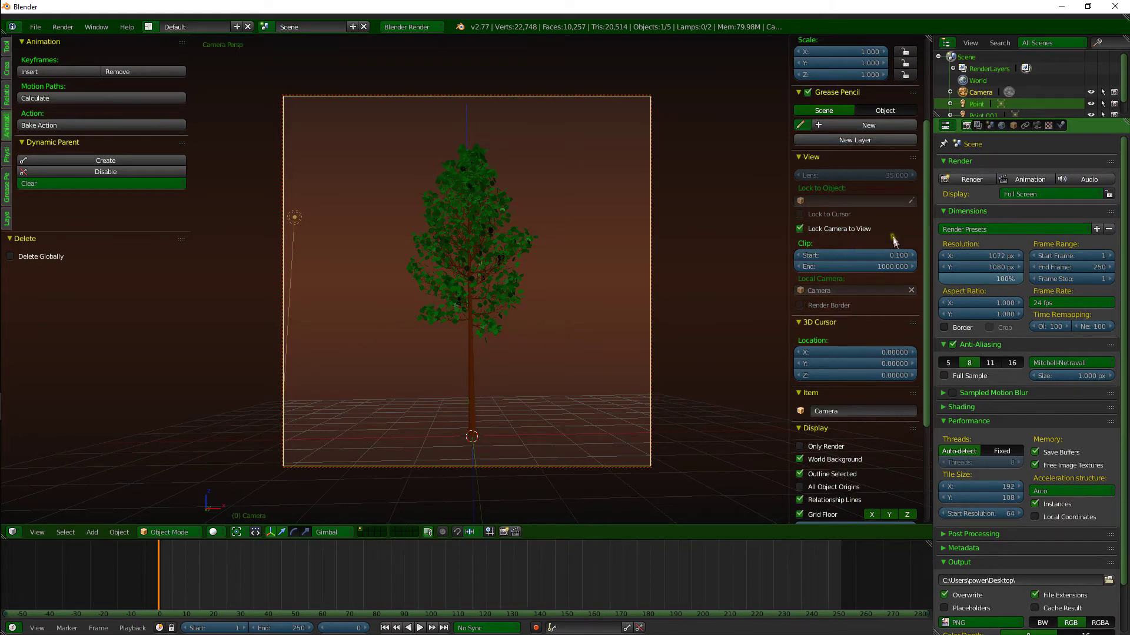
Step: Set the render's alpha to Transparent, render the tree, and display the result with its alpha channel
click(967, 408)
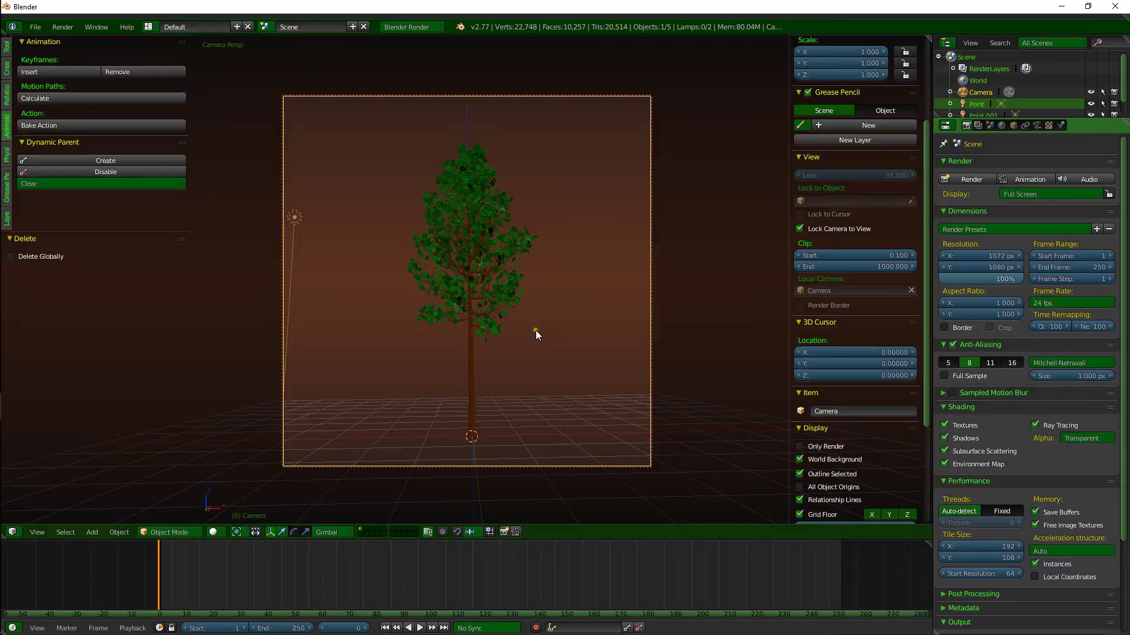
key(F12)
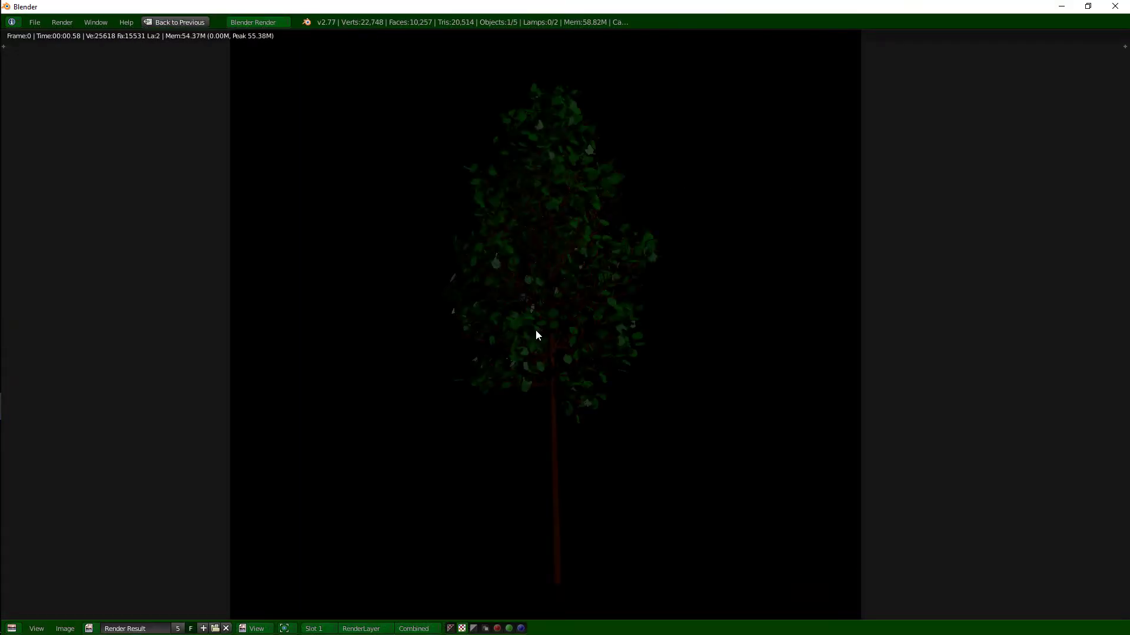
click(450, 628)
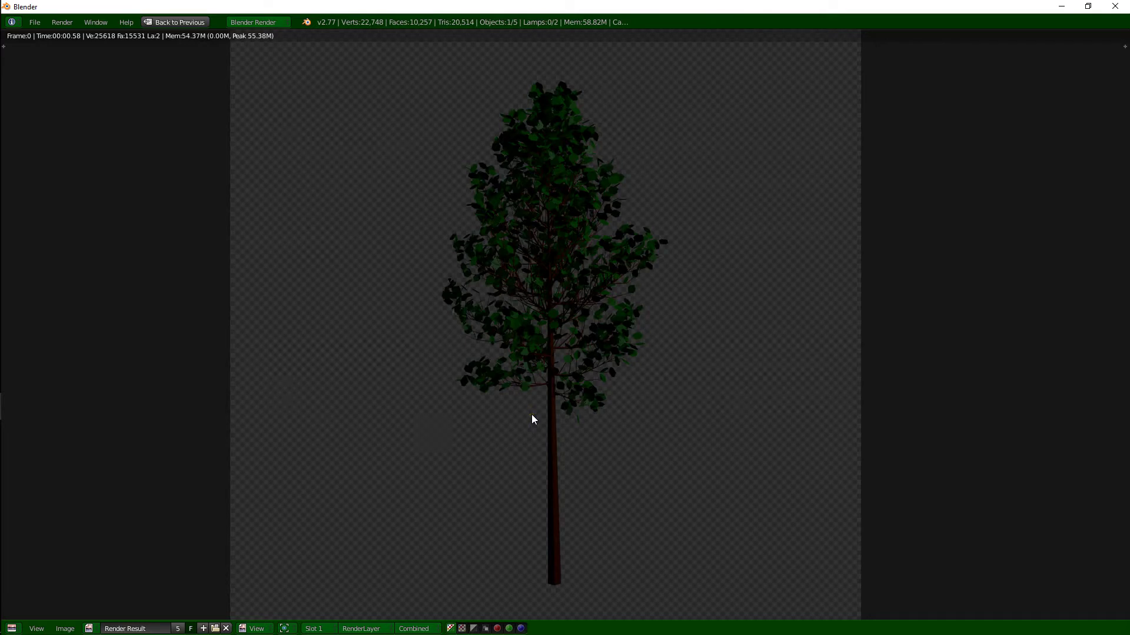
Step: Leave the render result and delete the tree together with its leaves from the scene
key(Escape)
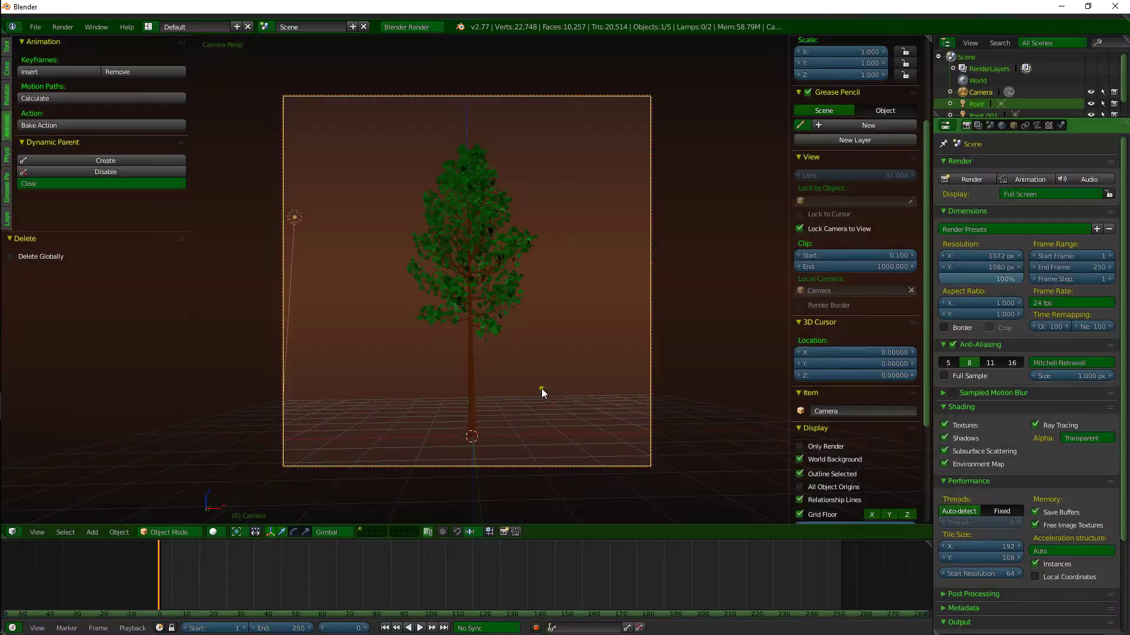
right_click(496, 292)
key(x)
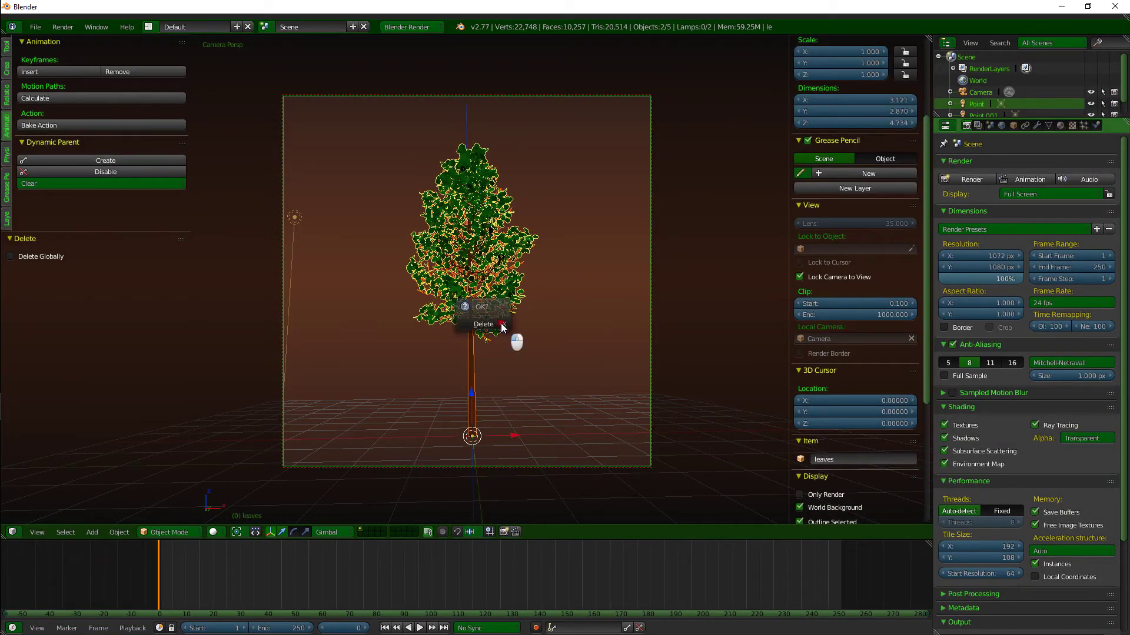
click(500, 323)
key(space)
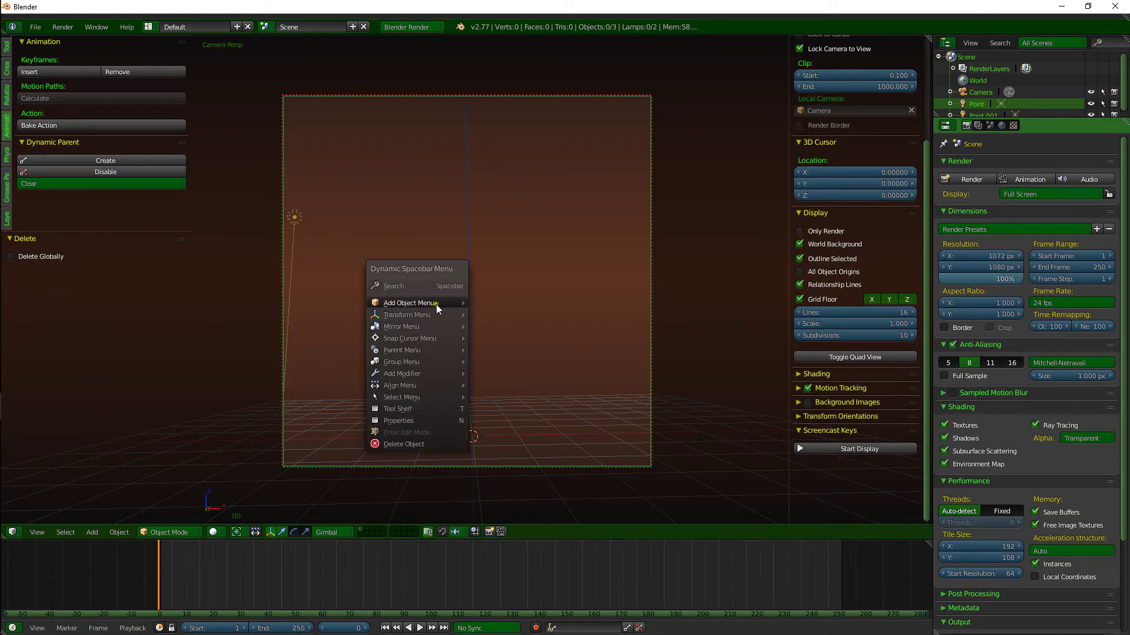
mouse_move(436, 305)
mouse_move(523, 315)
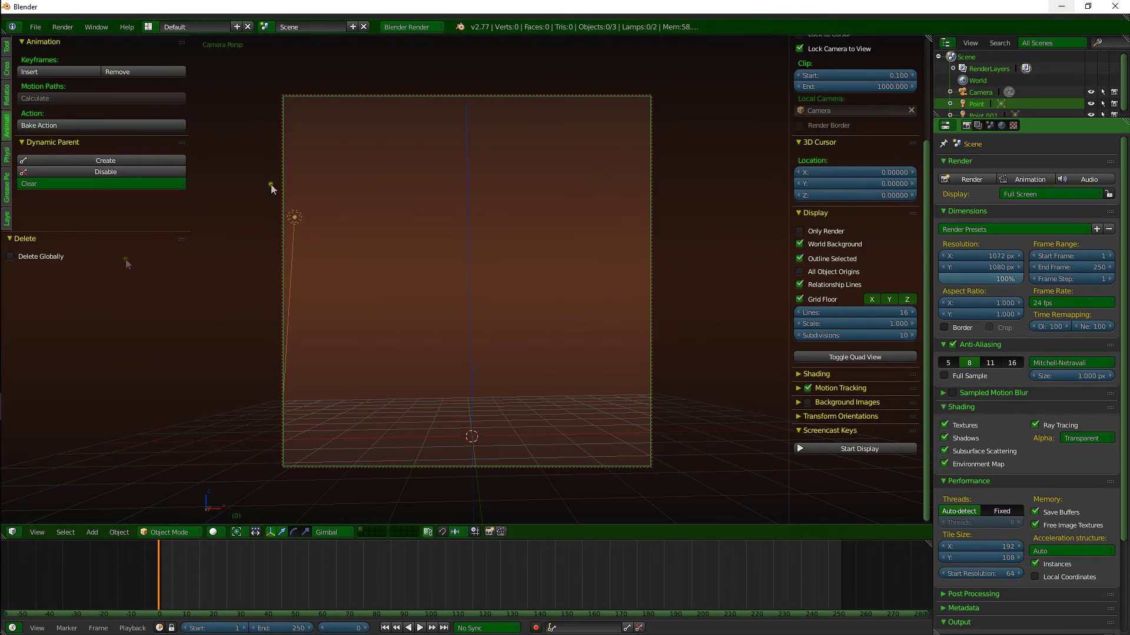
Step: Switch to the Blender window with the Afan Forest set and examine the tree image planes surrounding the clearing
mouse_move(15, 397)
click(80, 448)
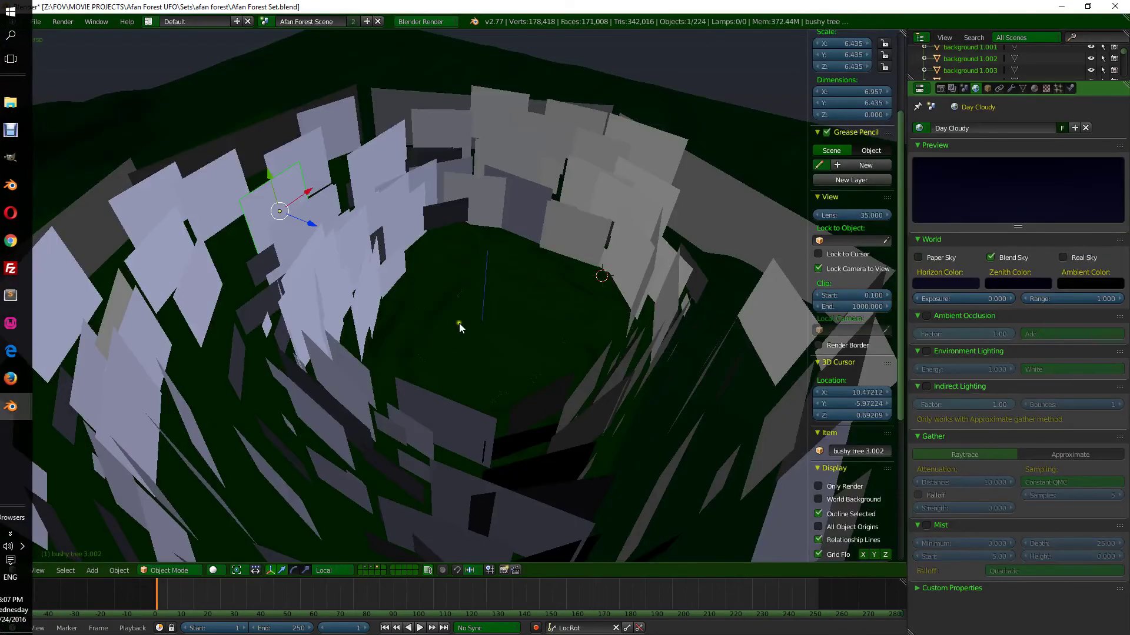
scroll(343, 431, down, 5)
scroll(442, 347, up, 10)
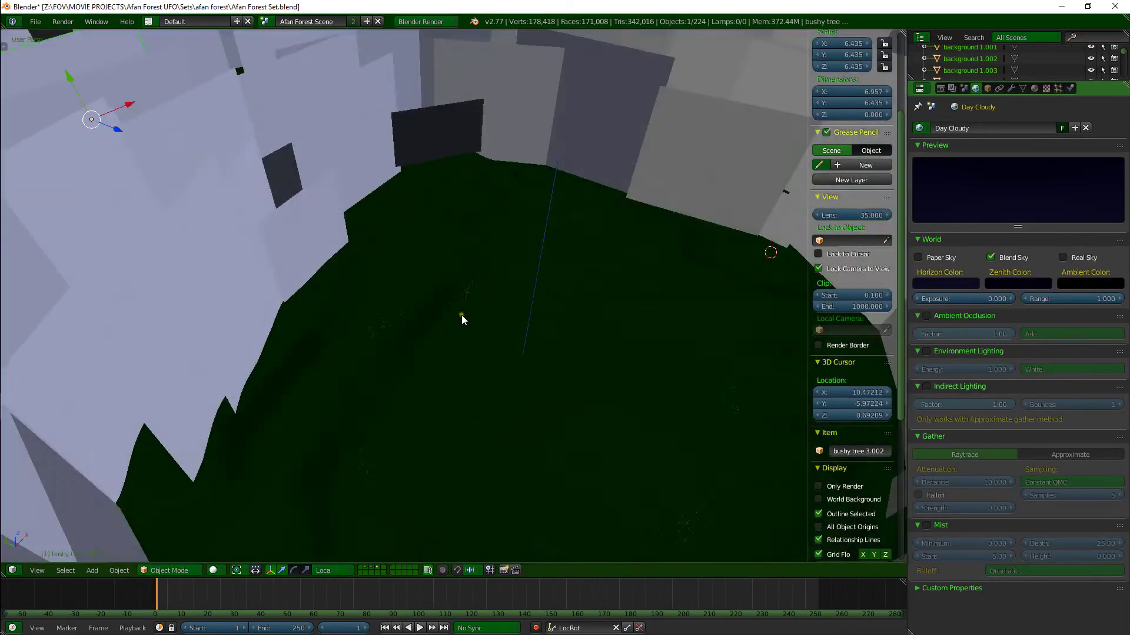
scroll(480, 312, down, 5)
middle_drag(476, 375, 411, 164)
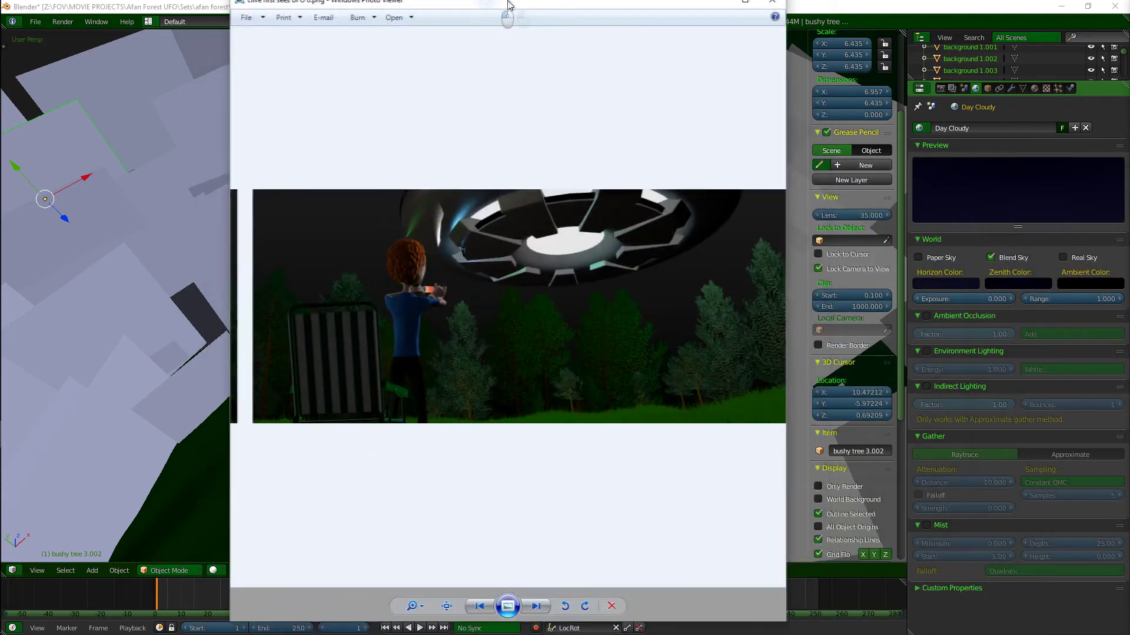
Step: Maximise the photo viewer and compare the raw UFO forest render with its post-processed version
double_click(504, 8)
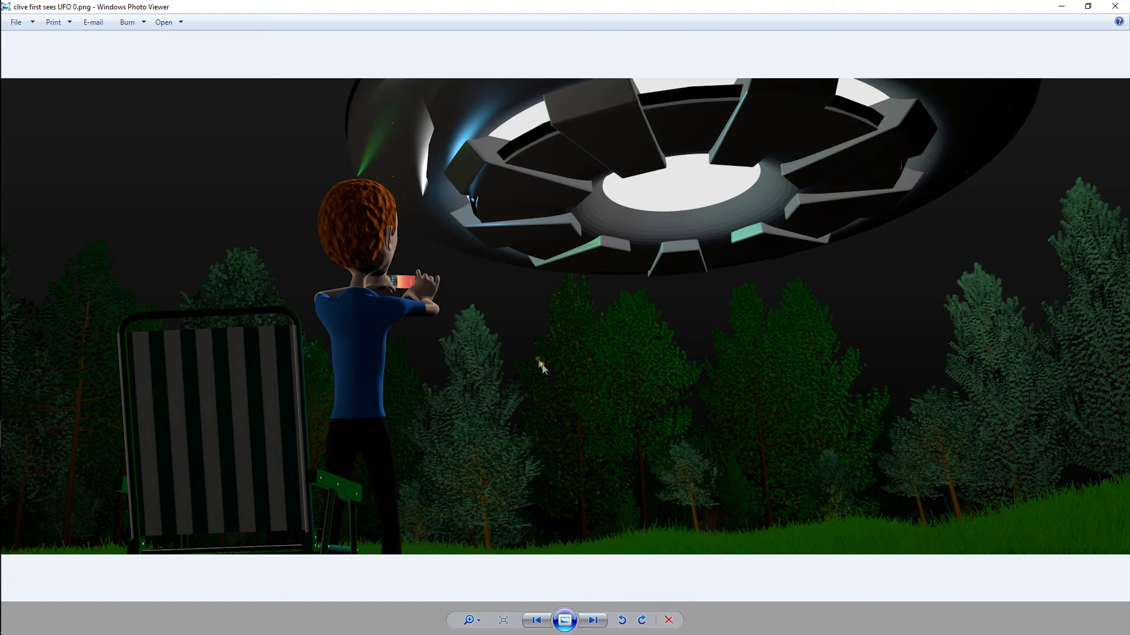
click(641, 335)
key(Right)
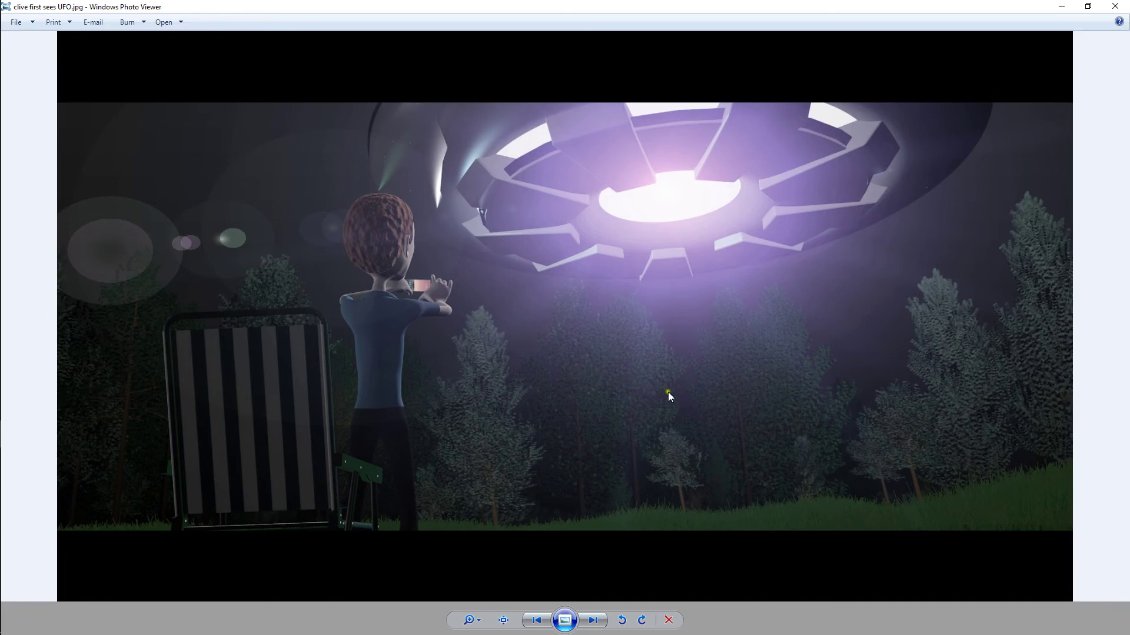
key(Right)
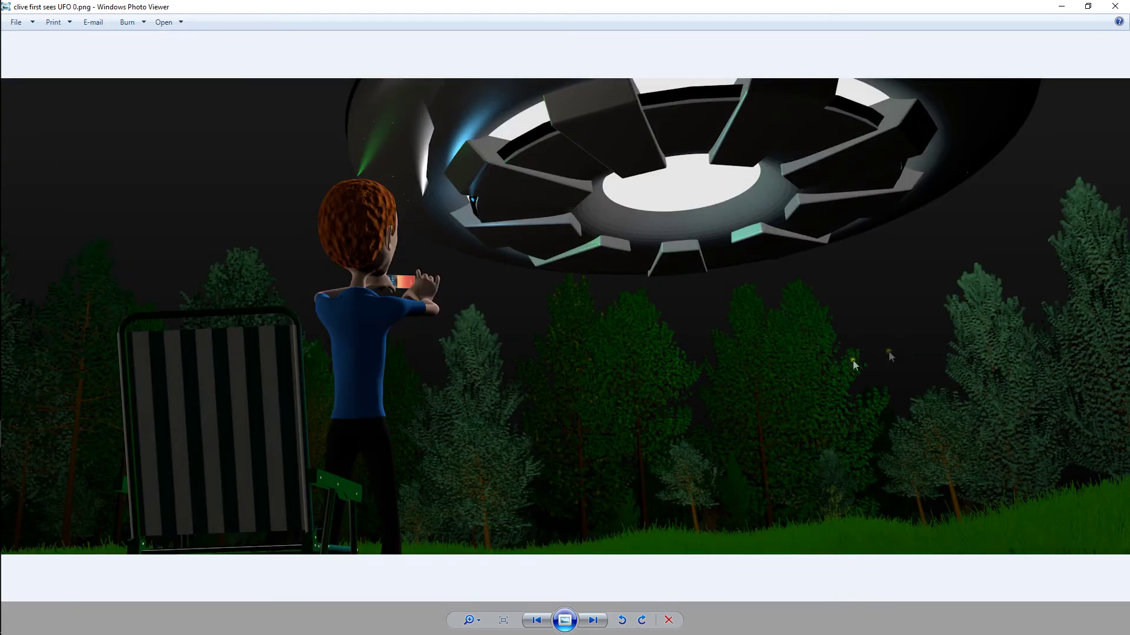
key(Left)
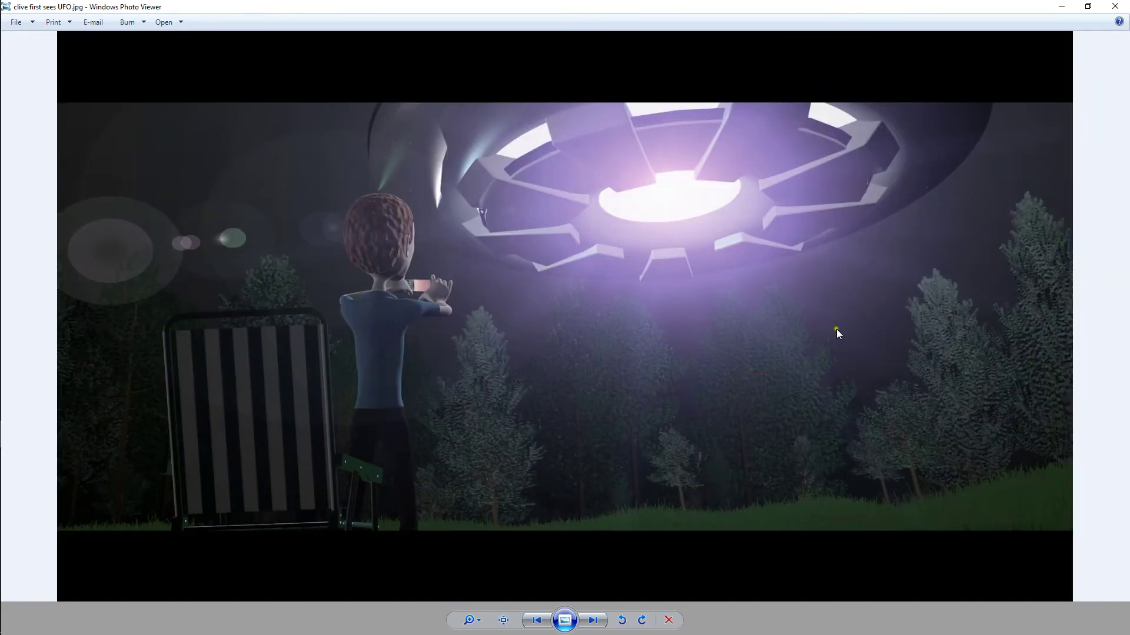
key(Right)
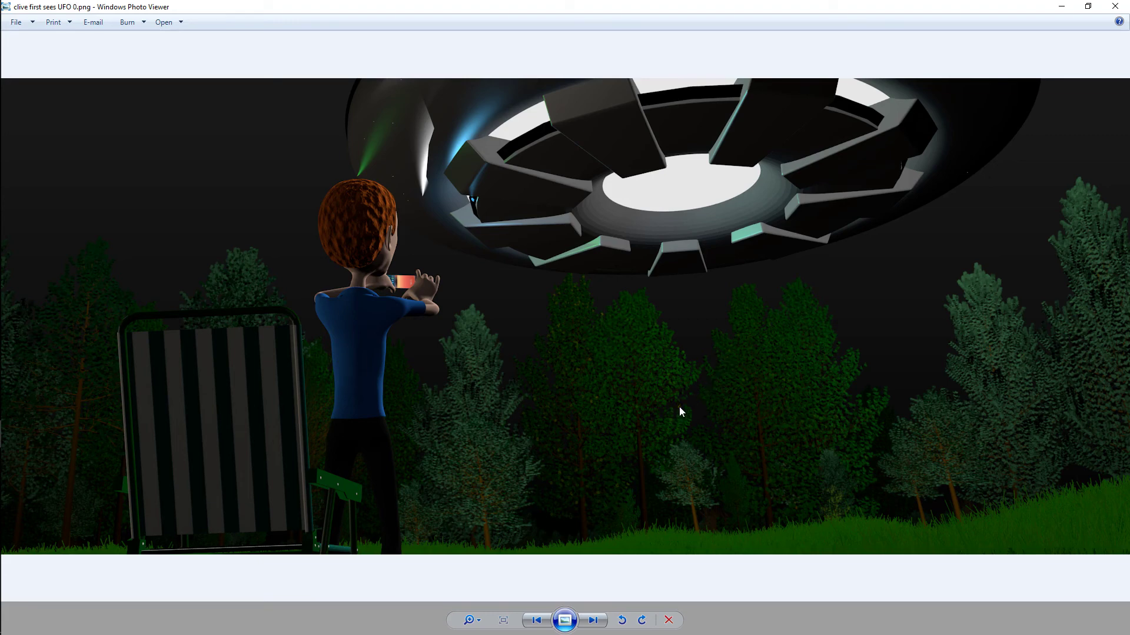
Step: Close the photo viewer and quit the forest set's Blender window without saving its changes
click(1115, 7)
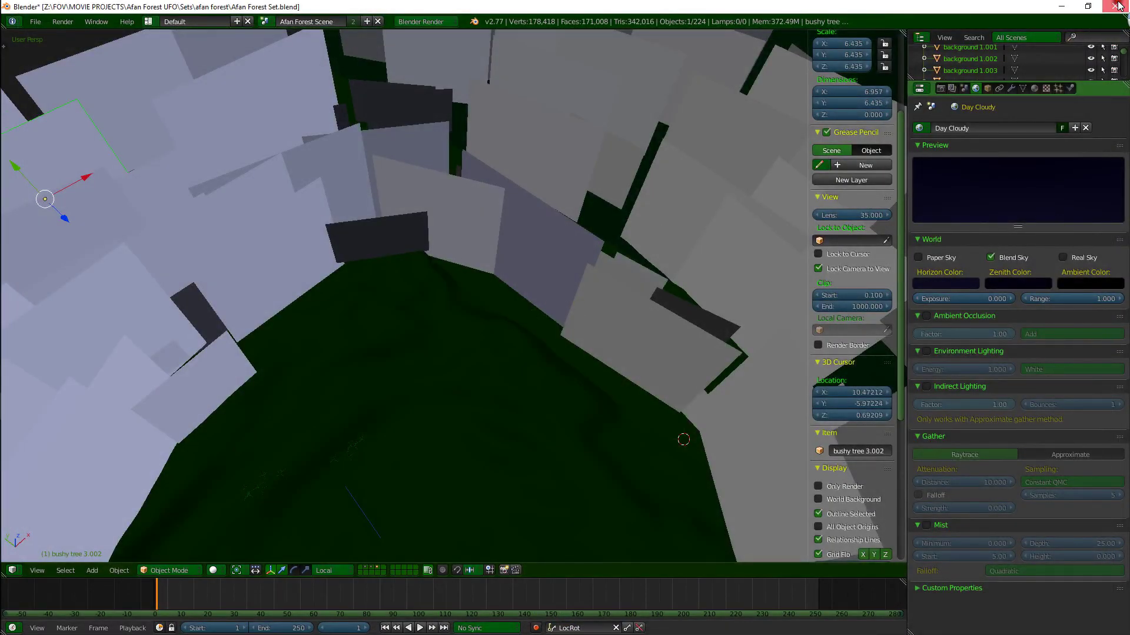
click(1114, 6)
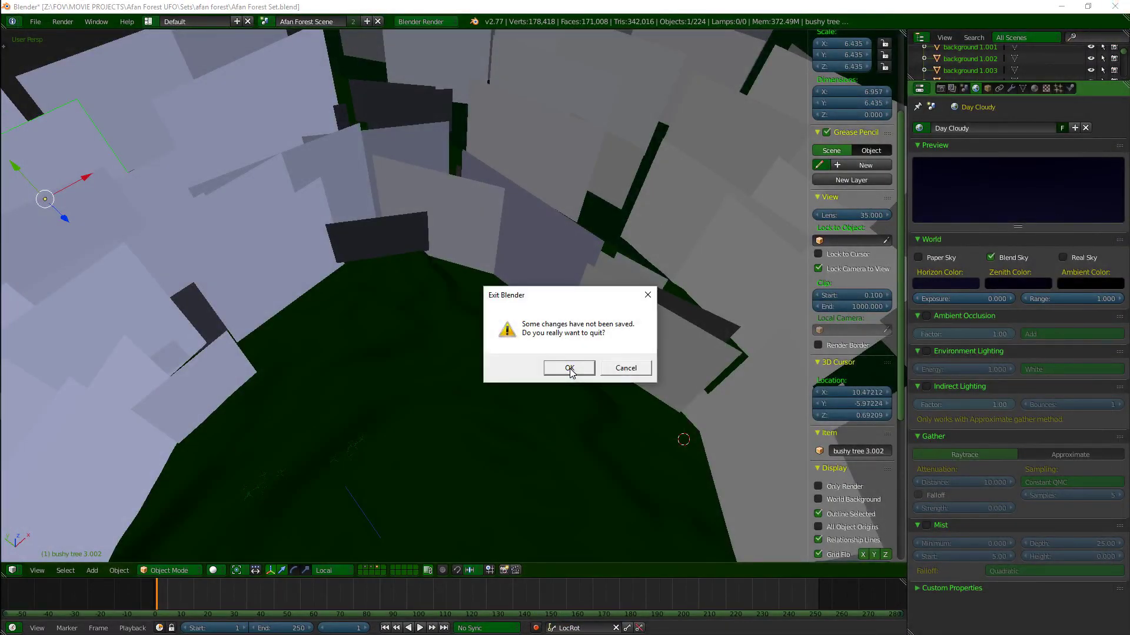
click(569, 367)
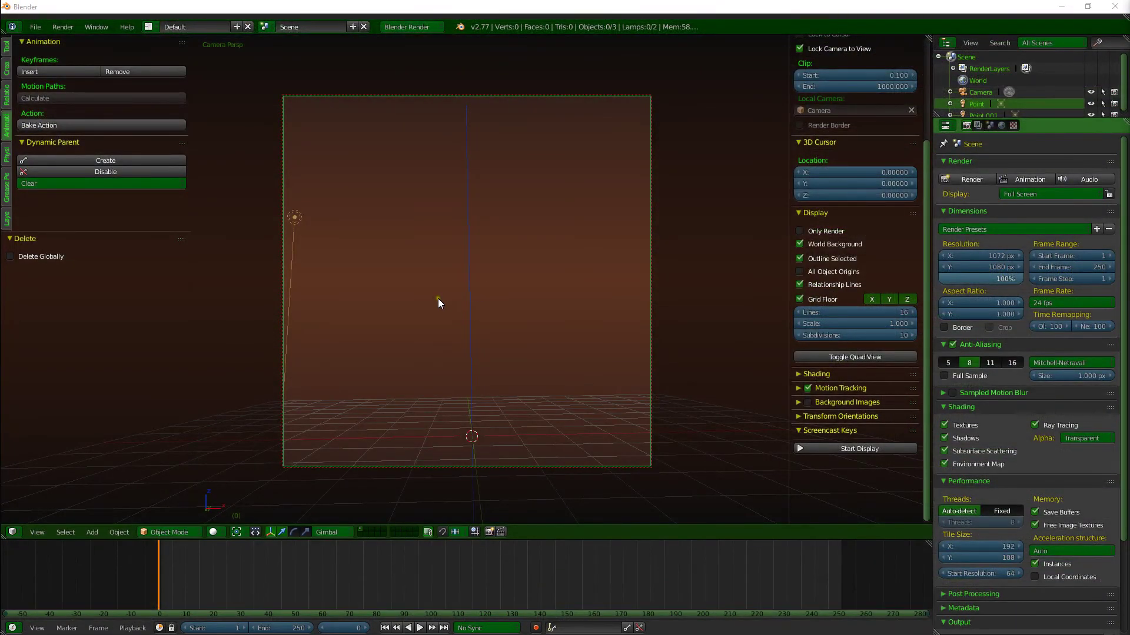
Step: Locate the Images as Planes option among the mesh types that can be added to the scene
key(space)
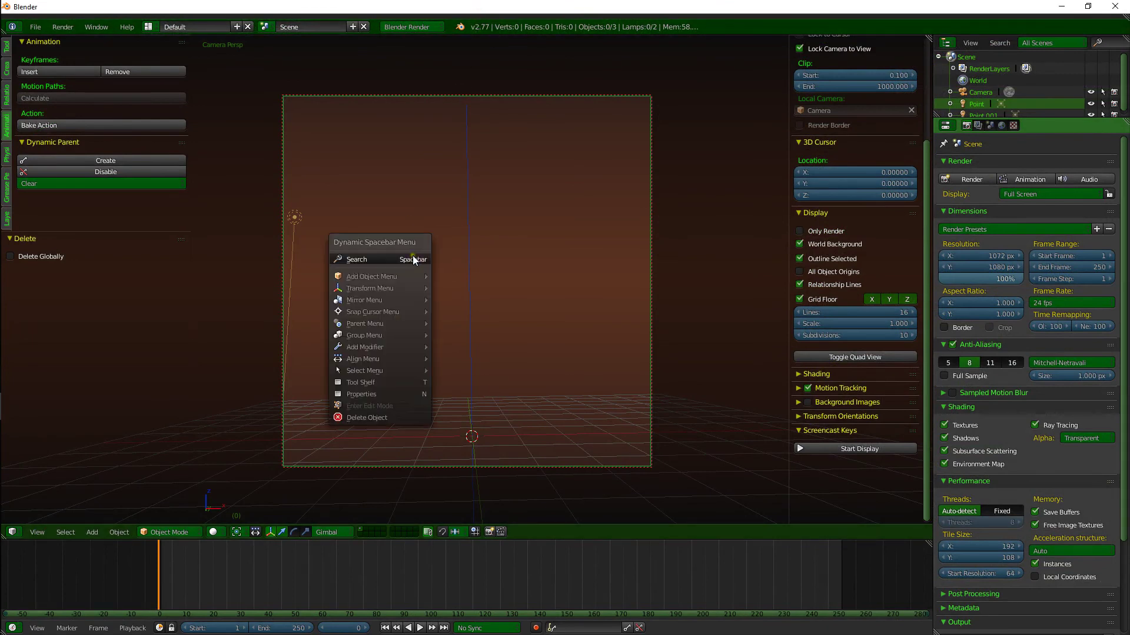
mouse_move(382, 277)
mouse_move(484, 274)
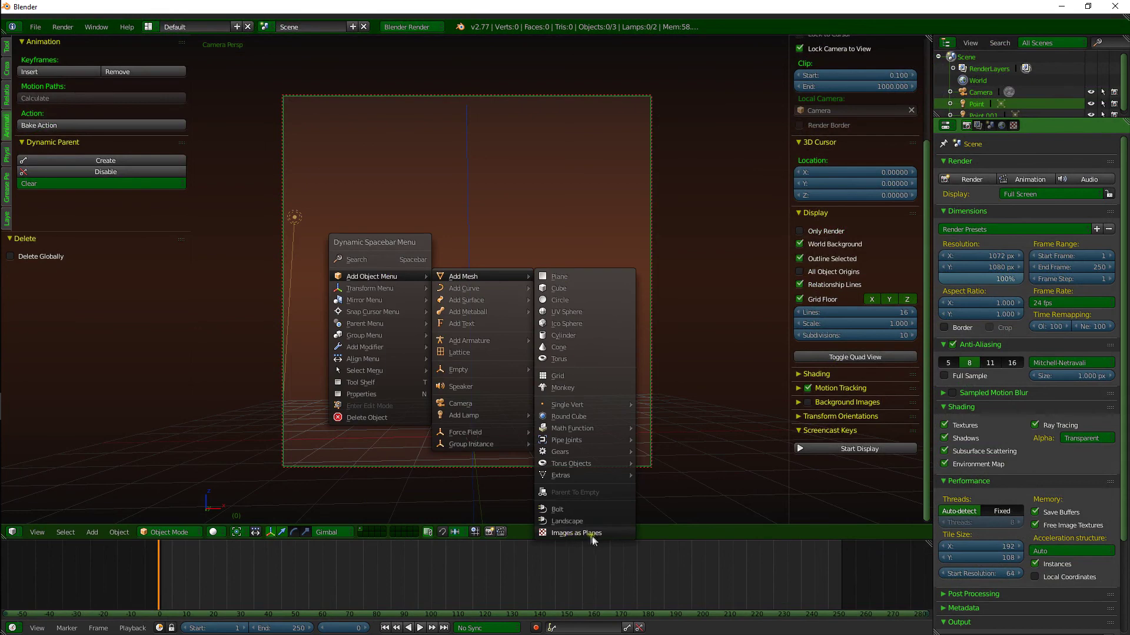
Step: Search the add-on preferences for "planes", toggle the Import Images as Planes add-on, and return to the 3D view
click(12, 532)
click(53, 330)
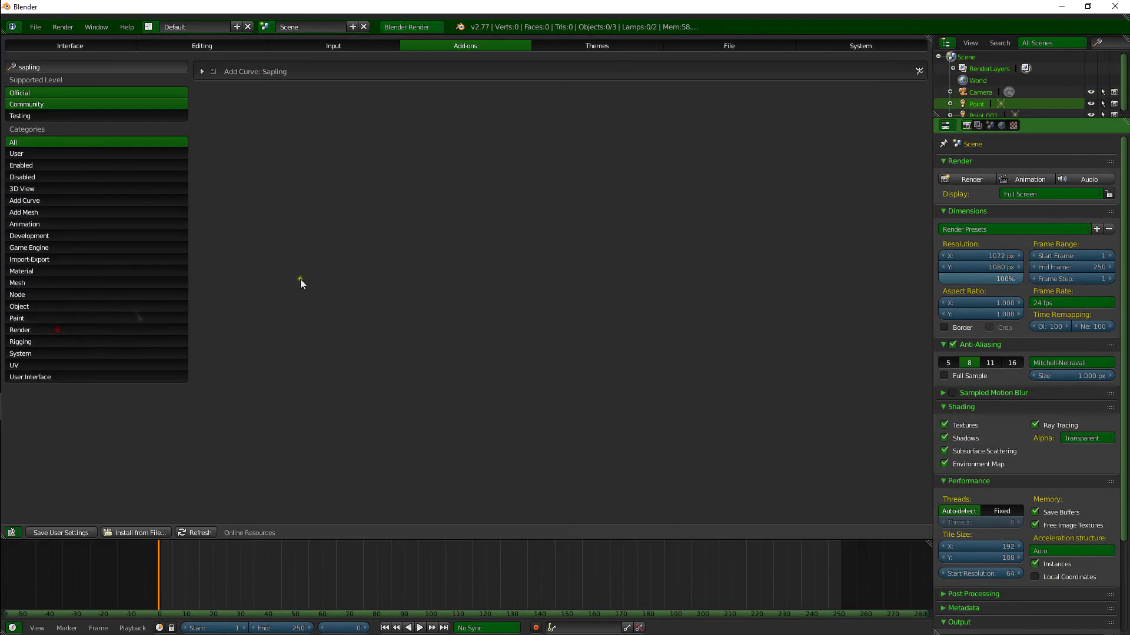
click(109, 63)
text(planes)
click(211, 73)
click(12, 532)
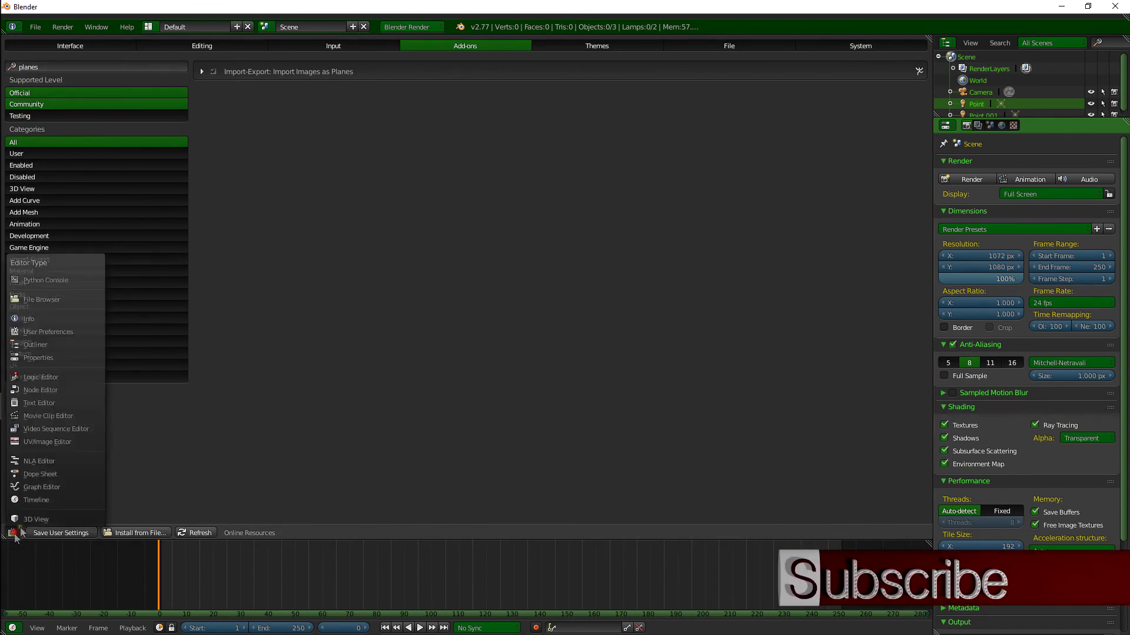
click(36, 516)
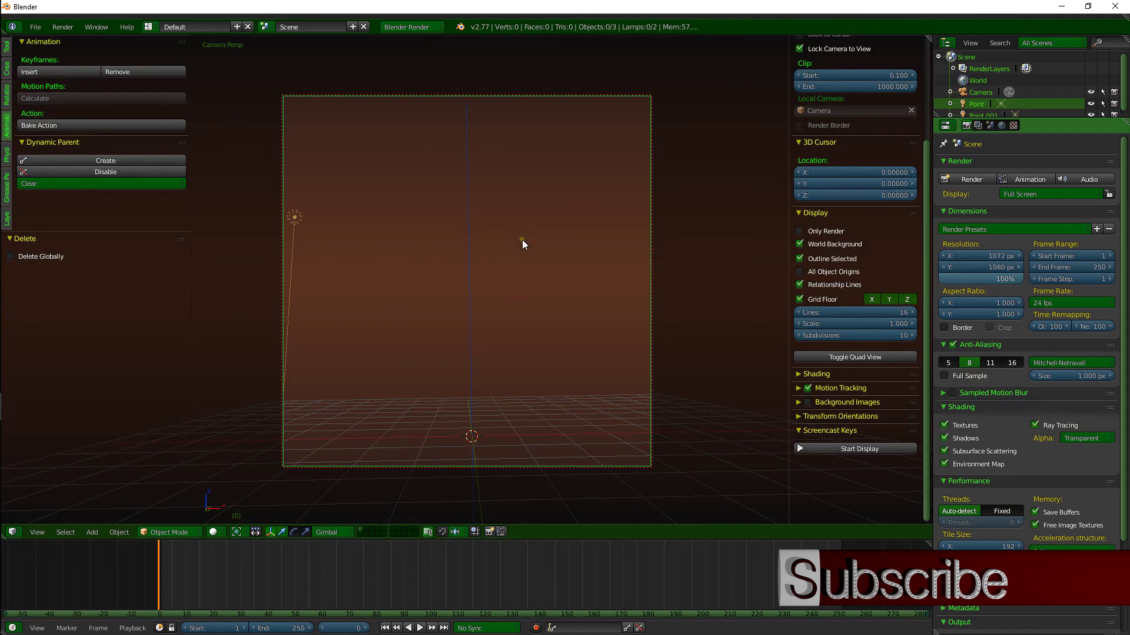